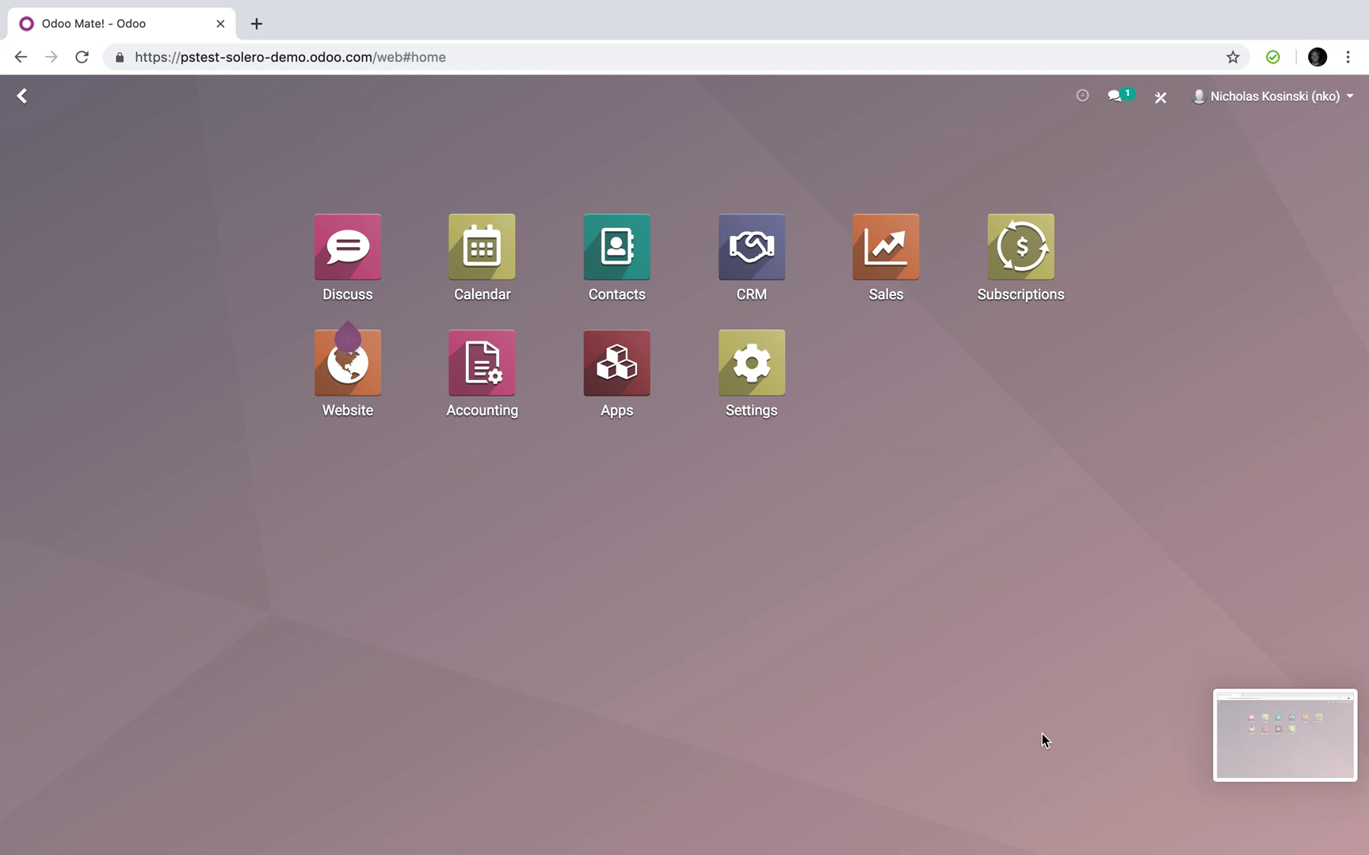
# Bring up the browser desktop showing the Odoo demo website's Home page
pyautogui.rightClick(1282, 733)
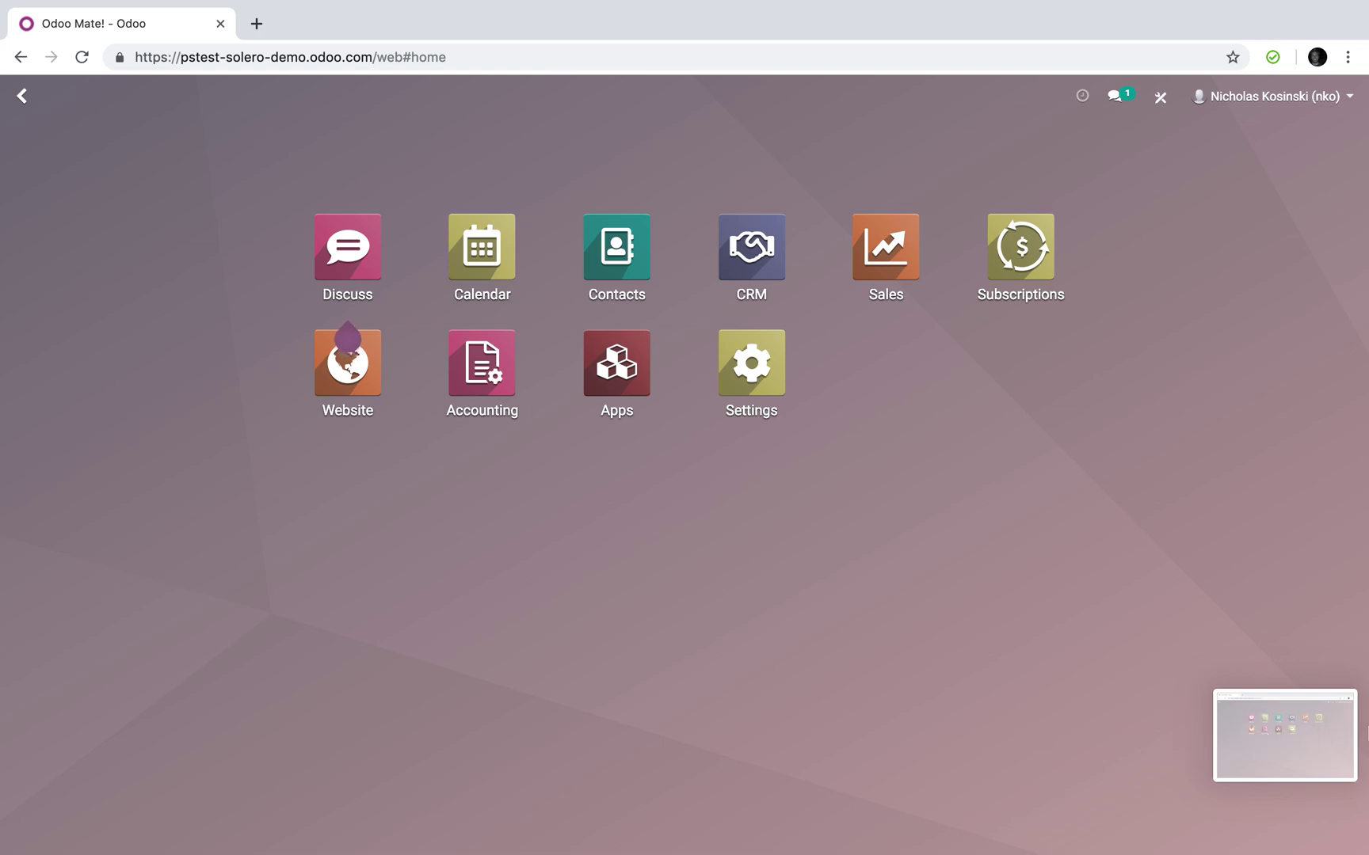
pyautogui.click(1058, 569)
pyautogui.click(1283, 749)
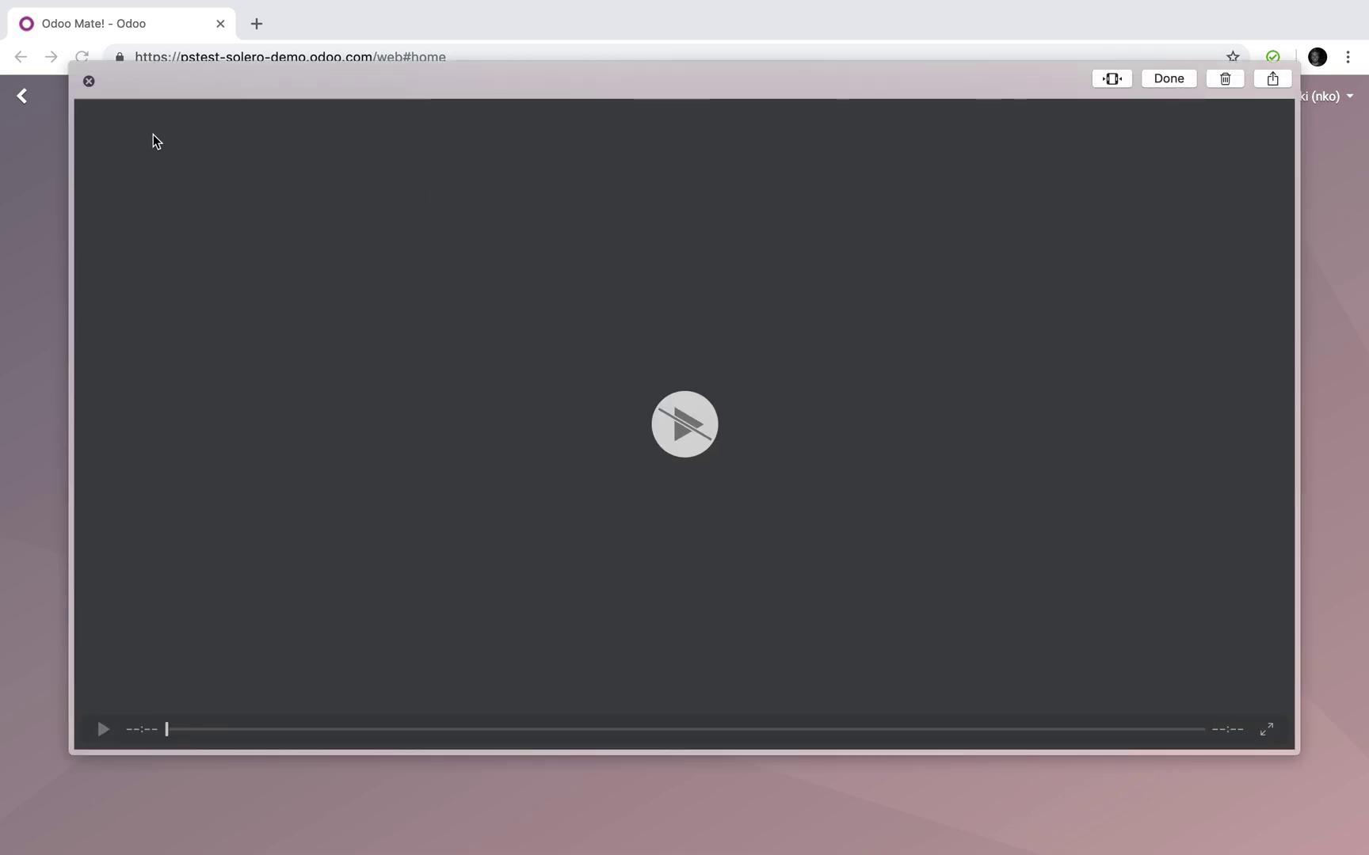
pyautogui.click(89, 81)
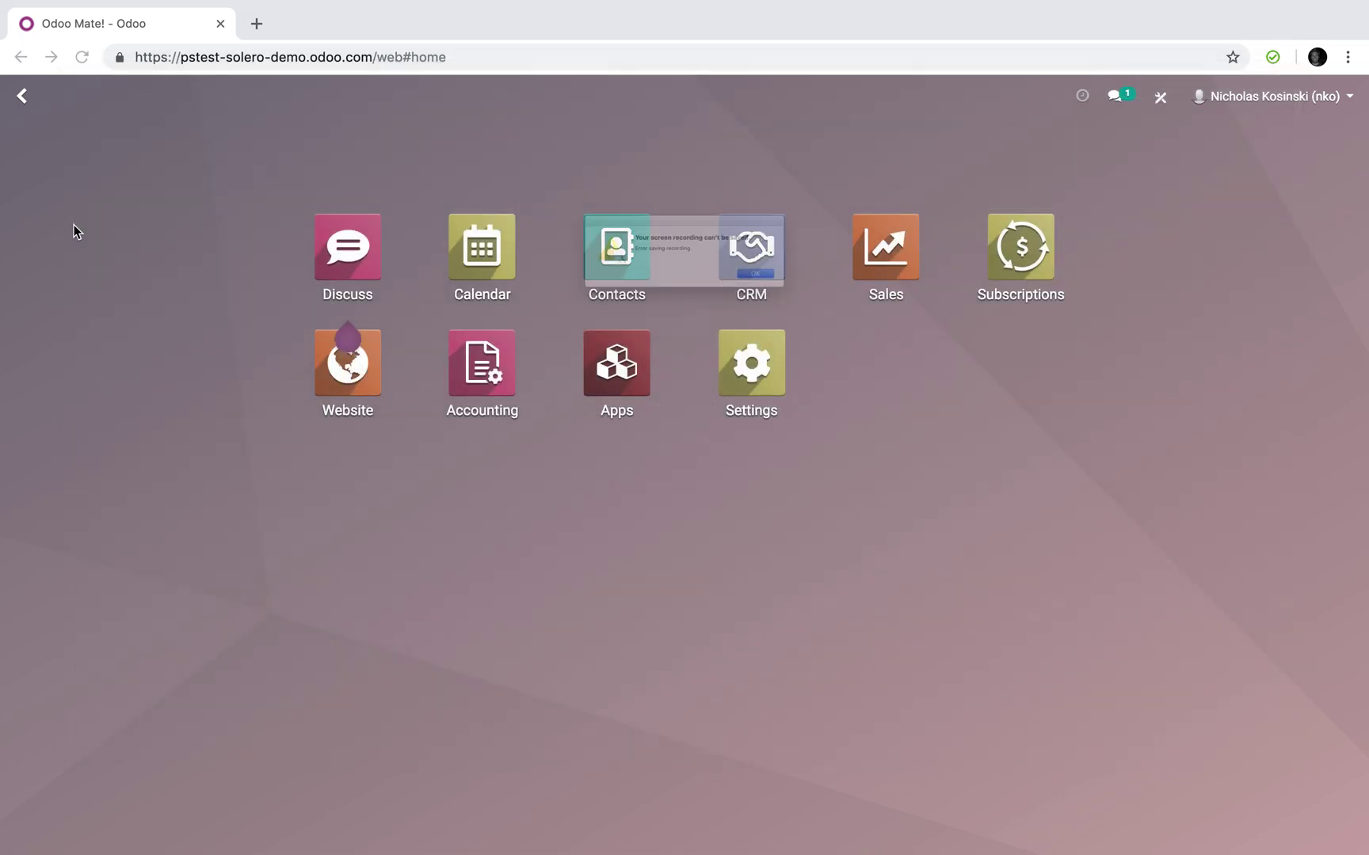
pyautogui.click(849, 301)
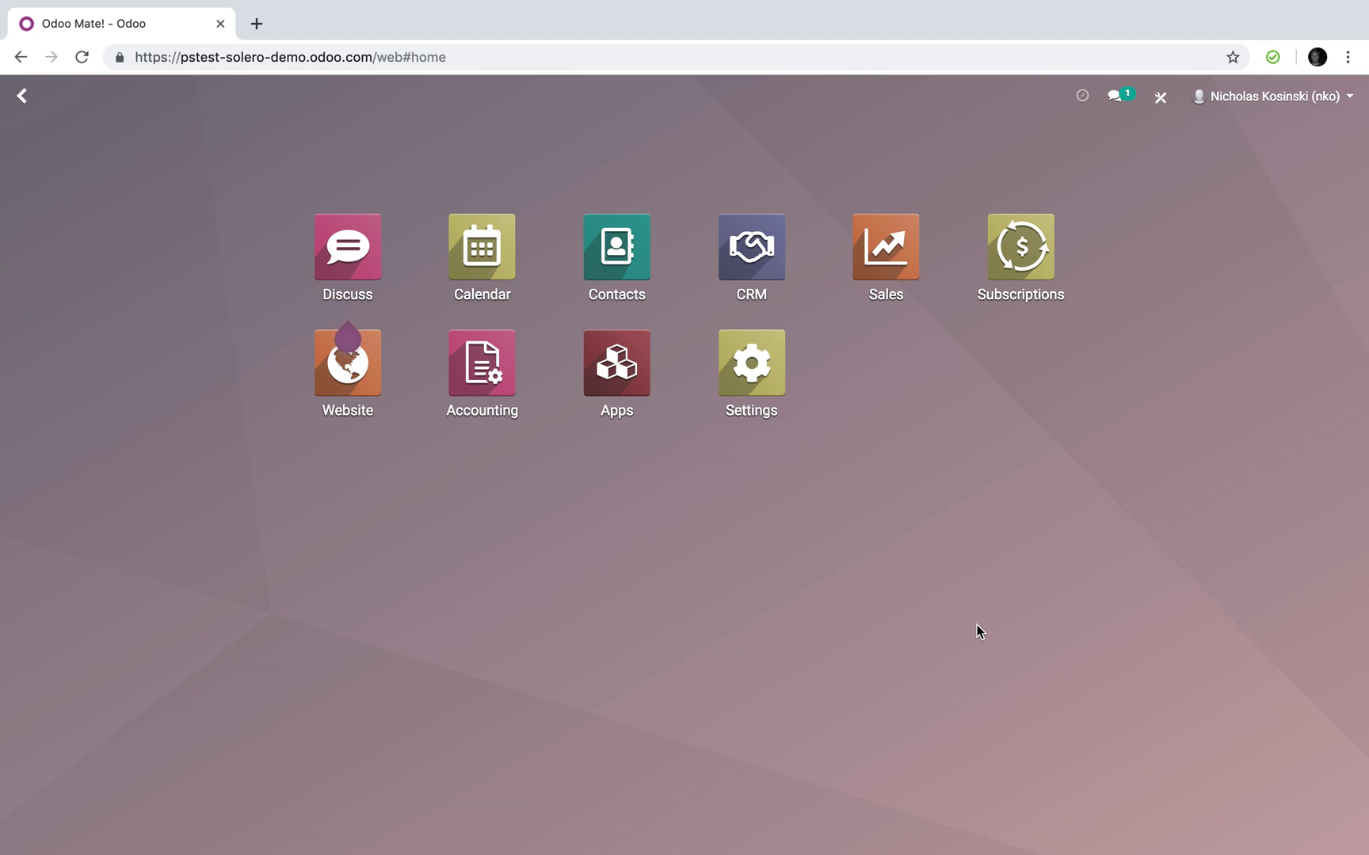
pyautogui.hscroll(2, 977, 625)
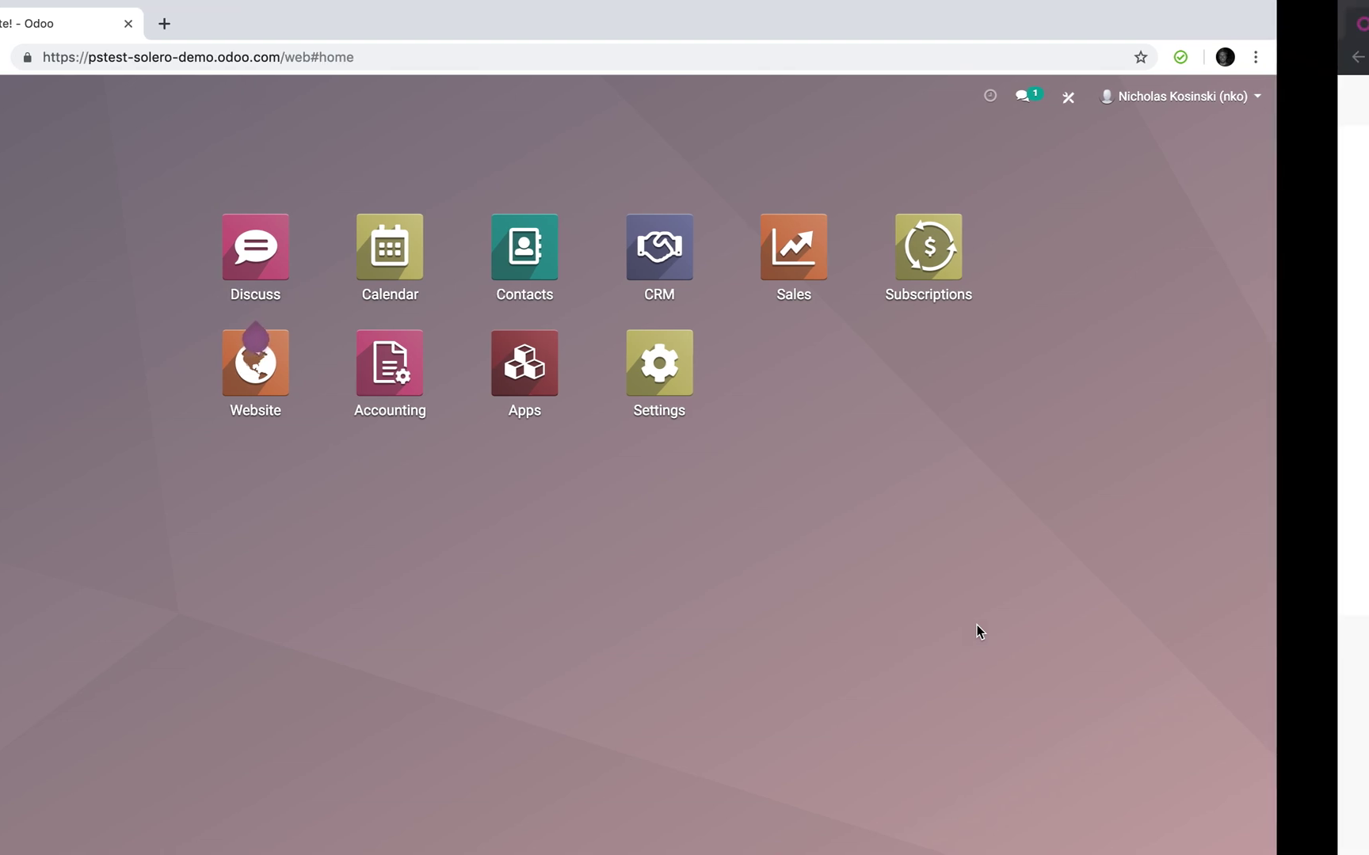
pyautogui.hscroll(1, 976, 625)
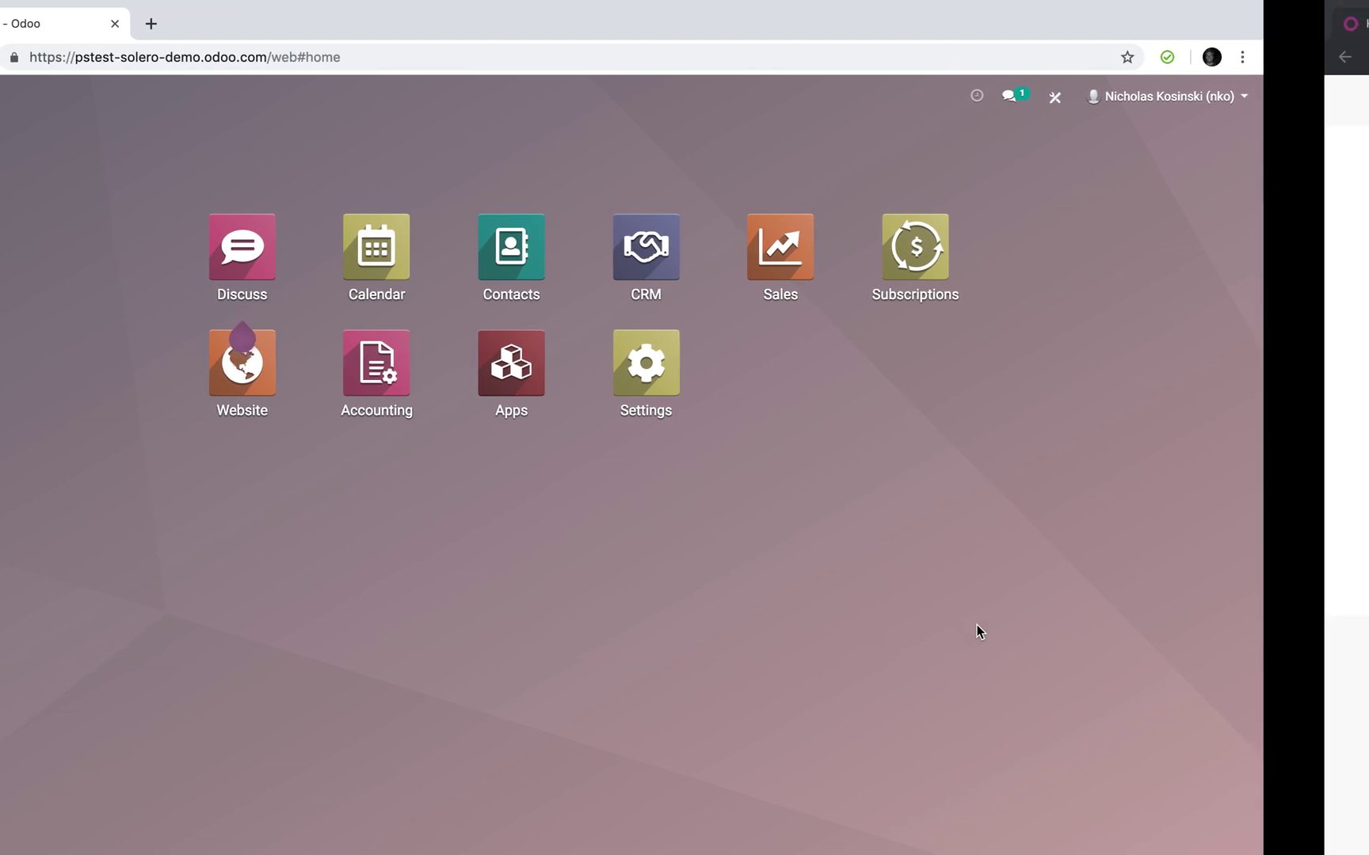
pyautogui.hscroll(-1, 976, 624)
pyautogui.hscroll(3, 976, 625)
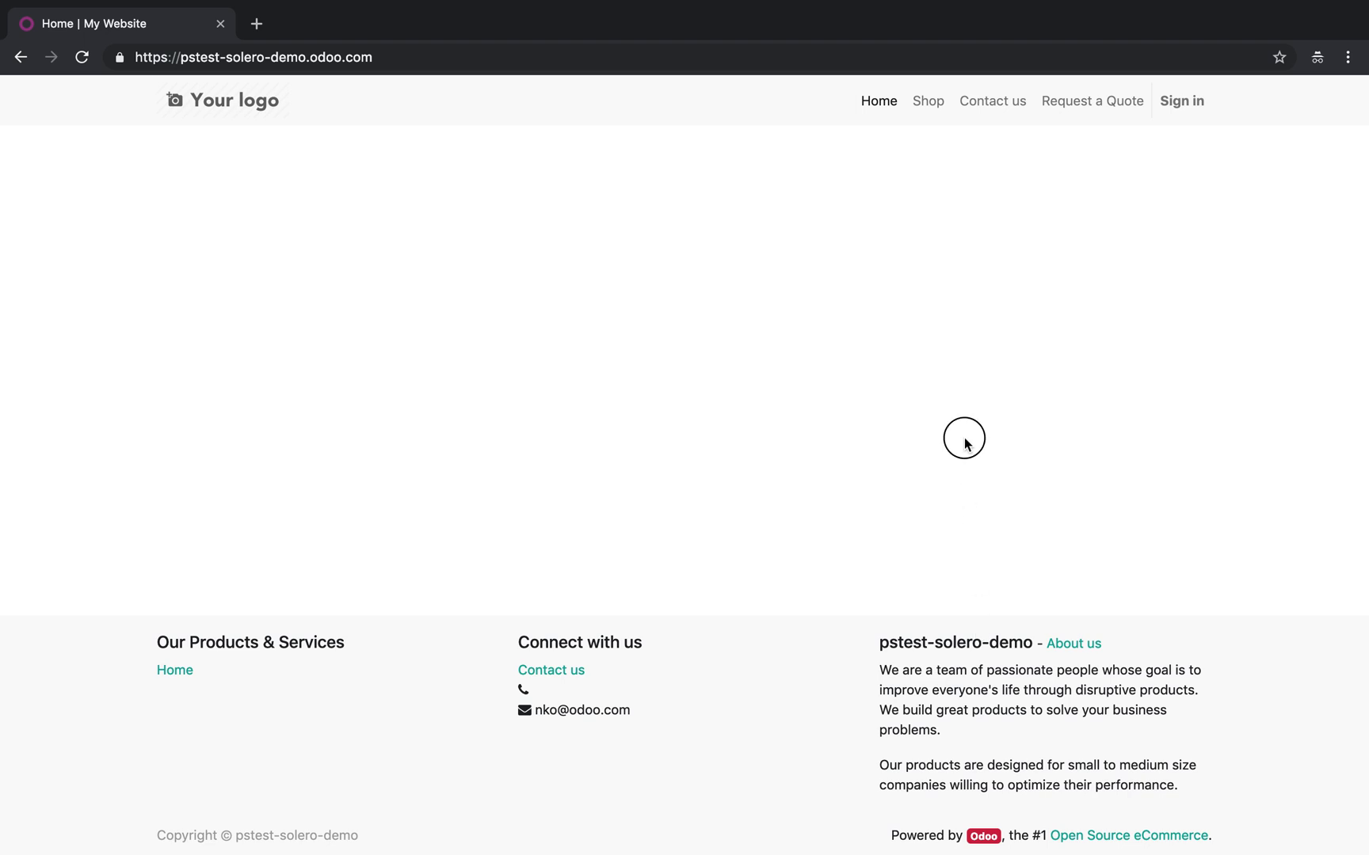
pyautogui.click(1104, 111)
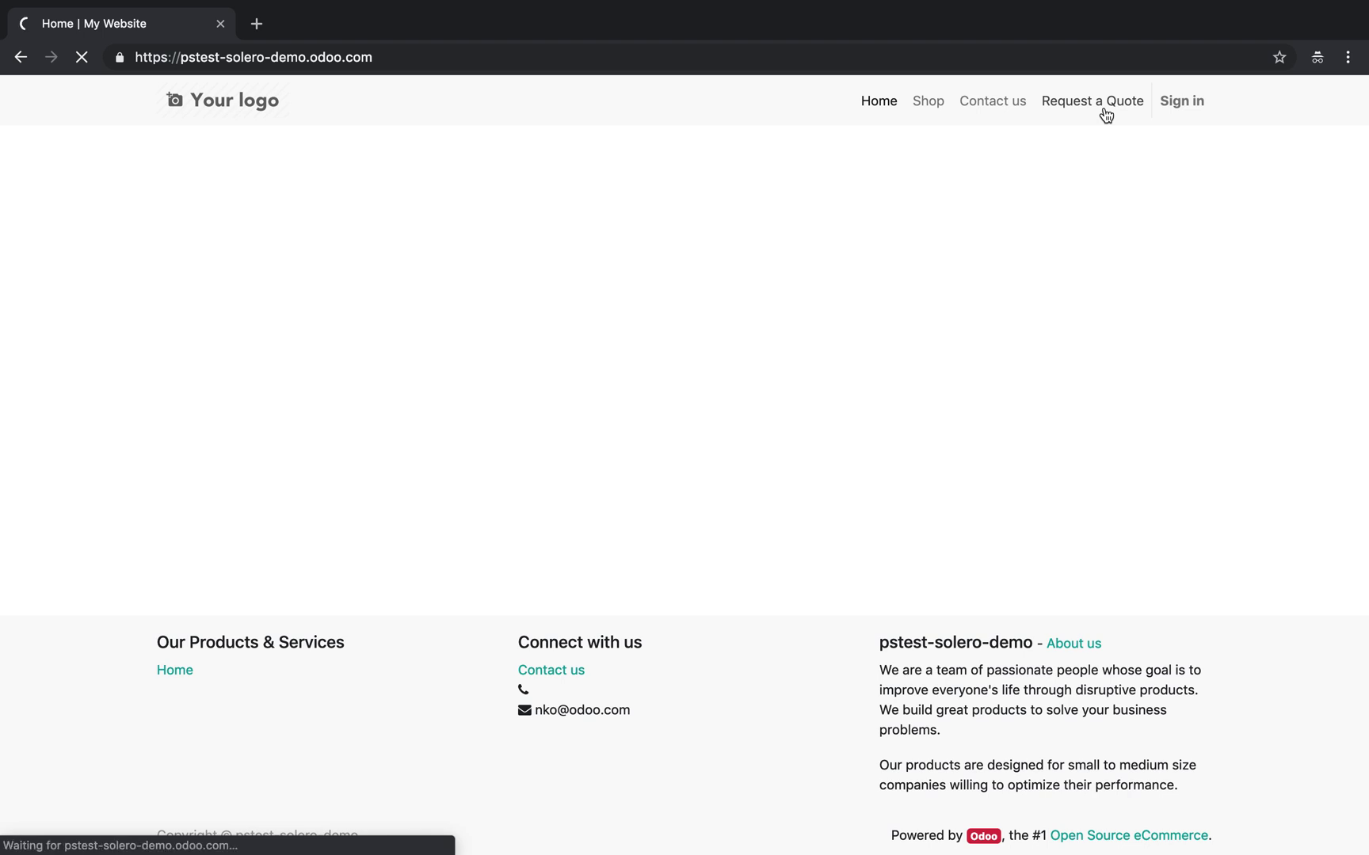
# Enter the requester's name and e-mail address in the Request a Quote form
pyautogui.click(606, 183)
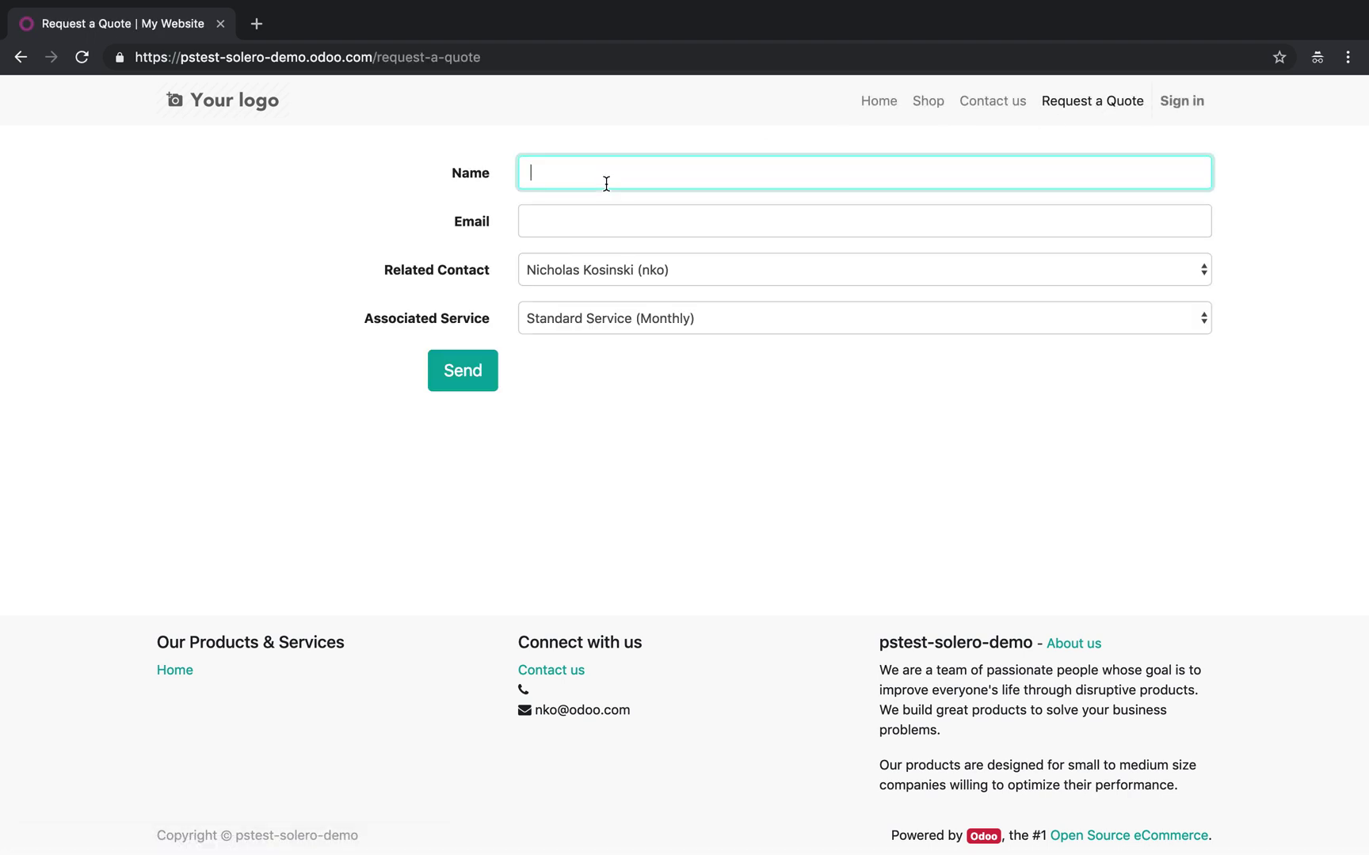
pyautogui.press('Tab')
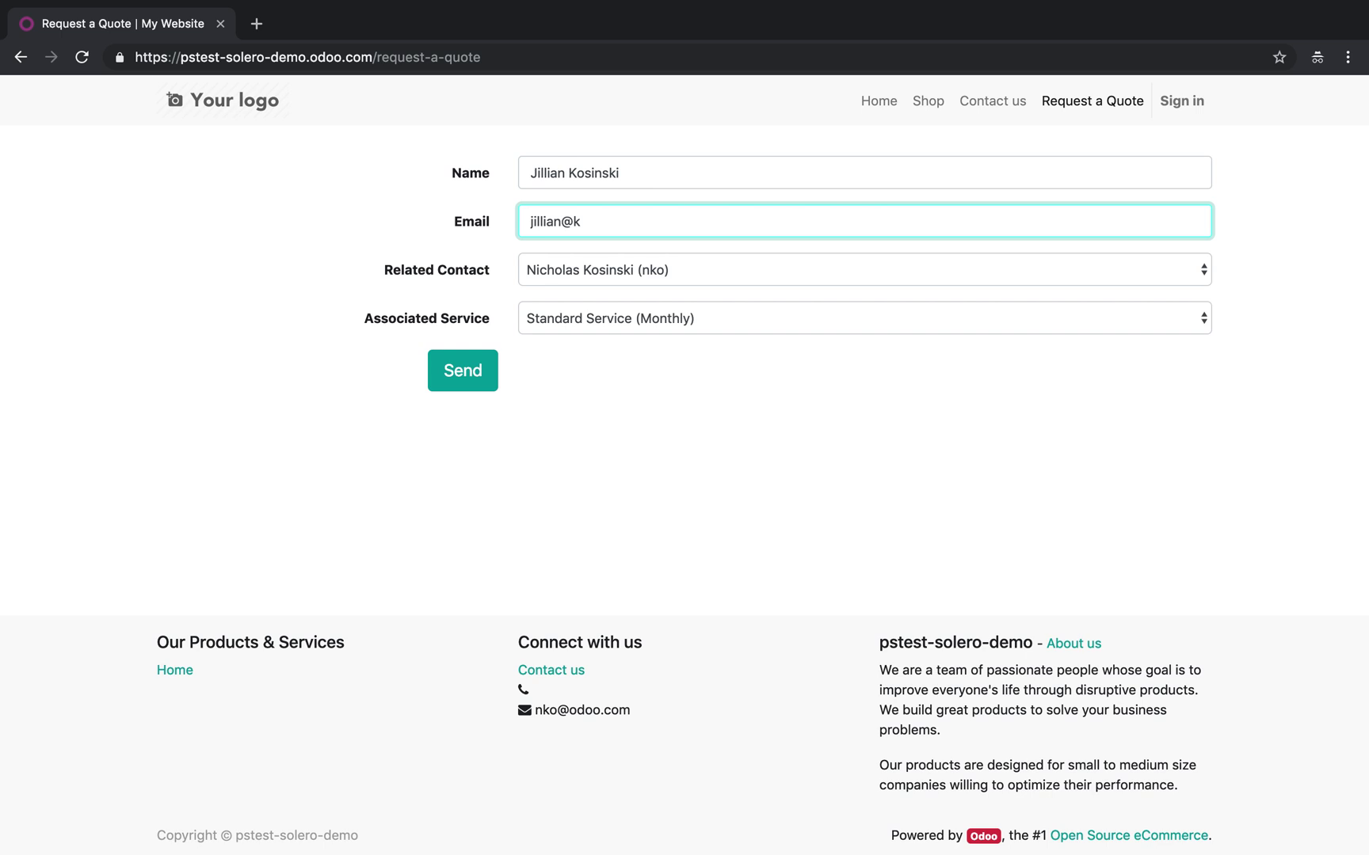
pyautogui.click(687, 479)
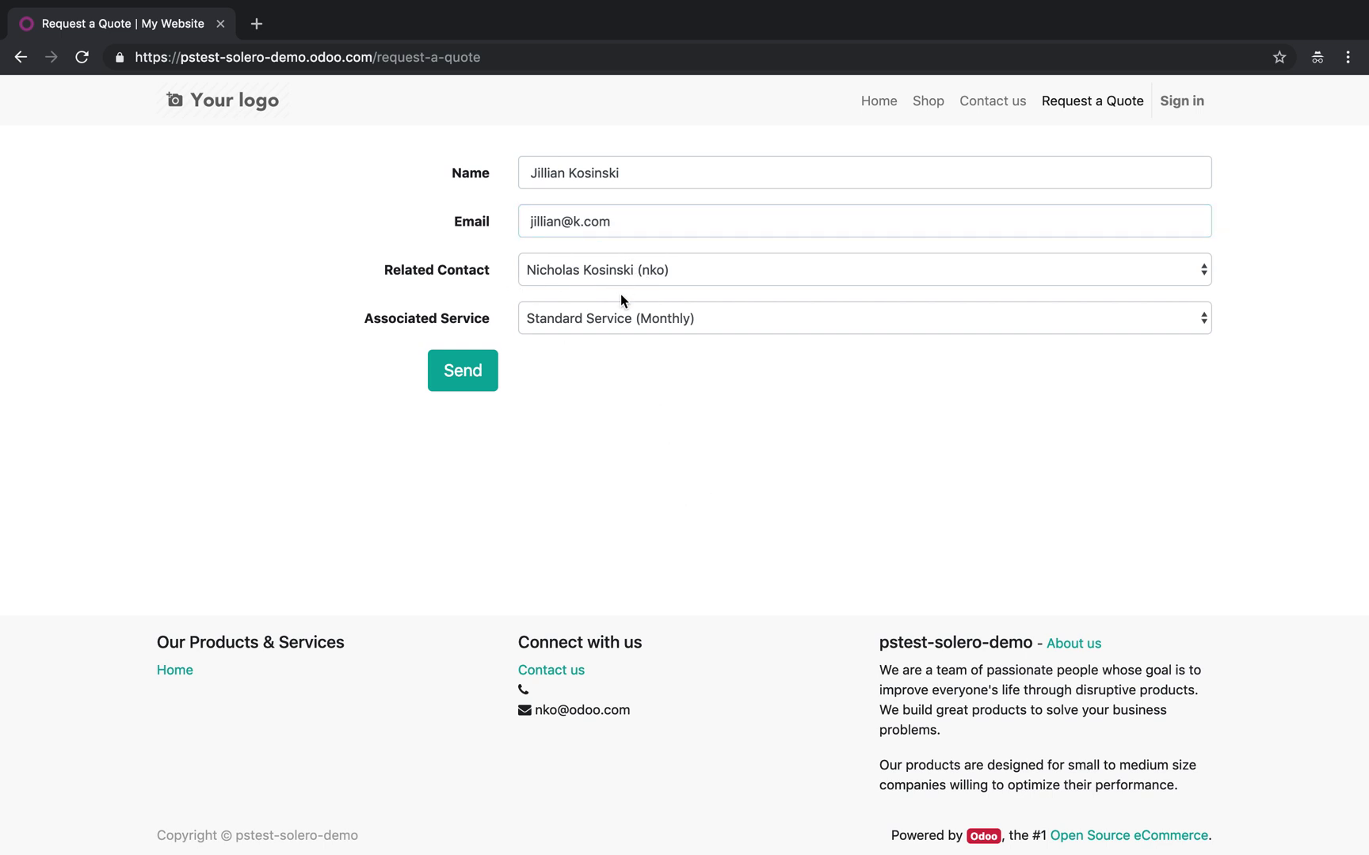
# Keep Standard Service (Monthly) as the associated service and send the request
pyautogui.click(621, 318)
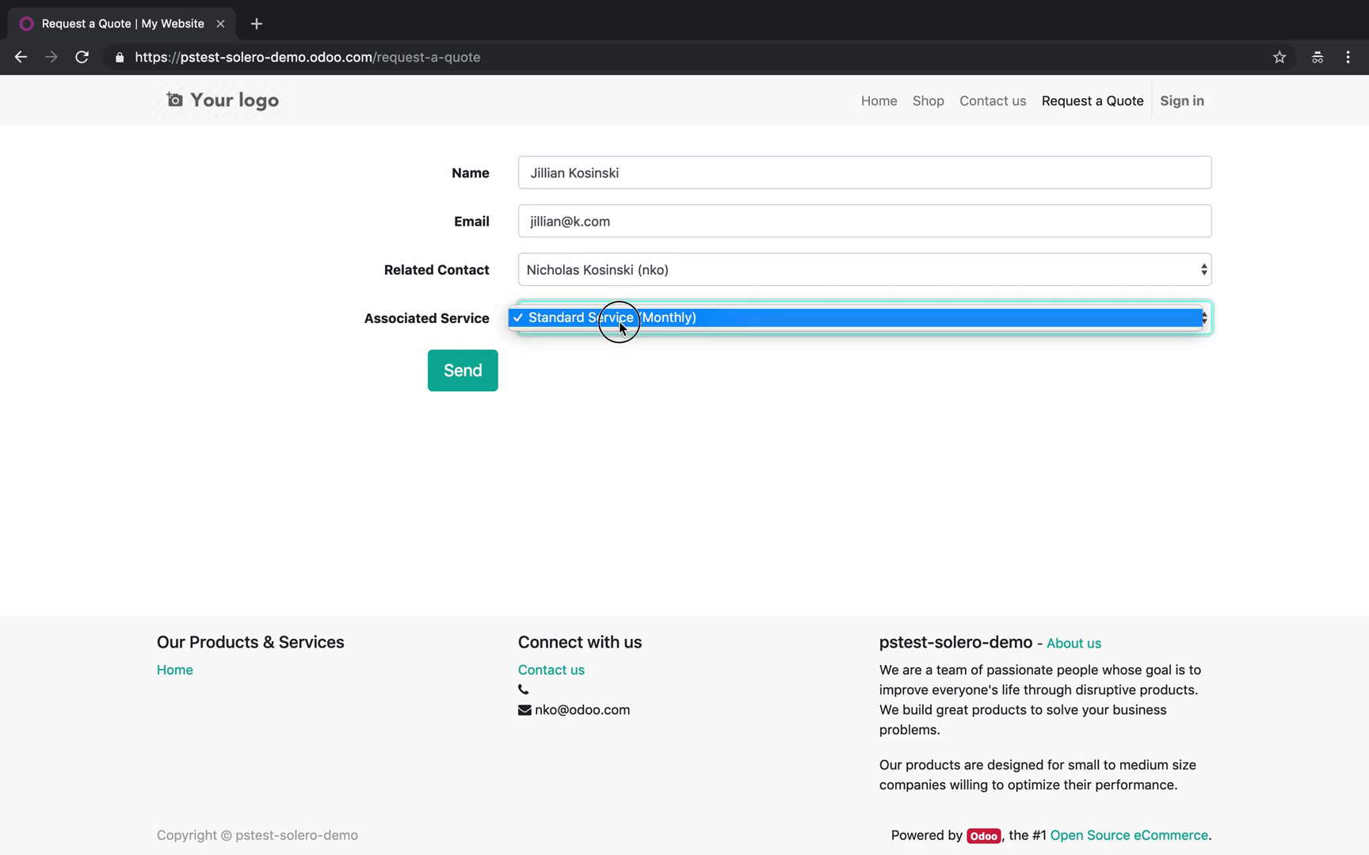
pyautogui.click(621, 317)
pyautogui.click(485, 389)
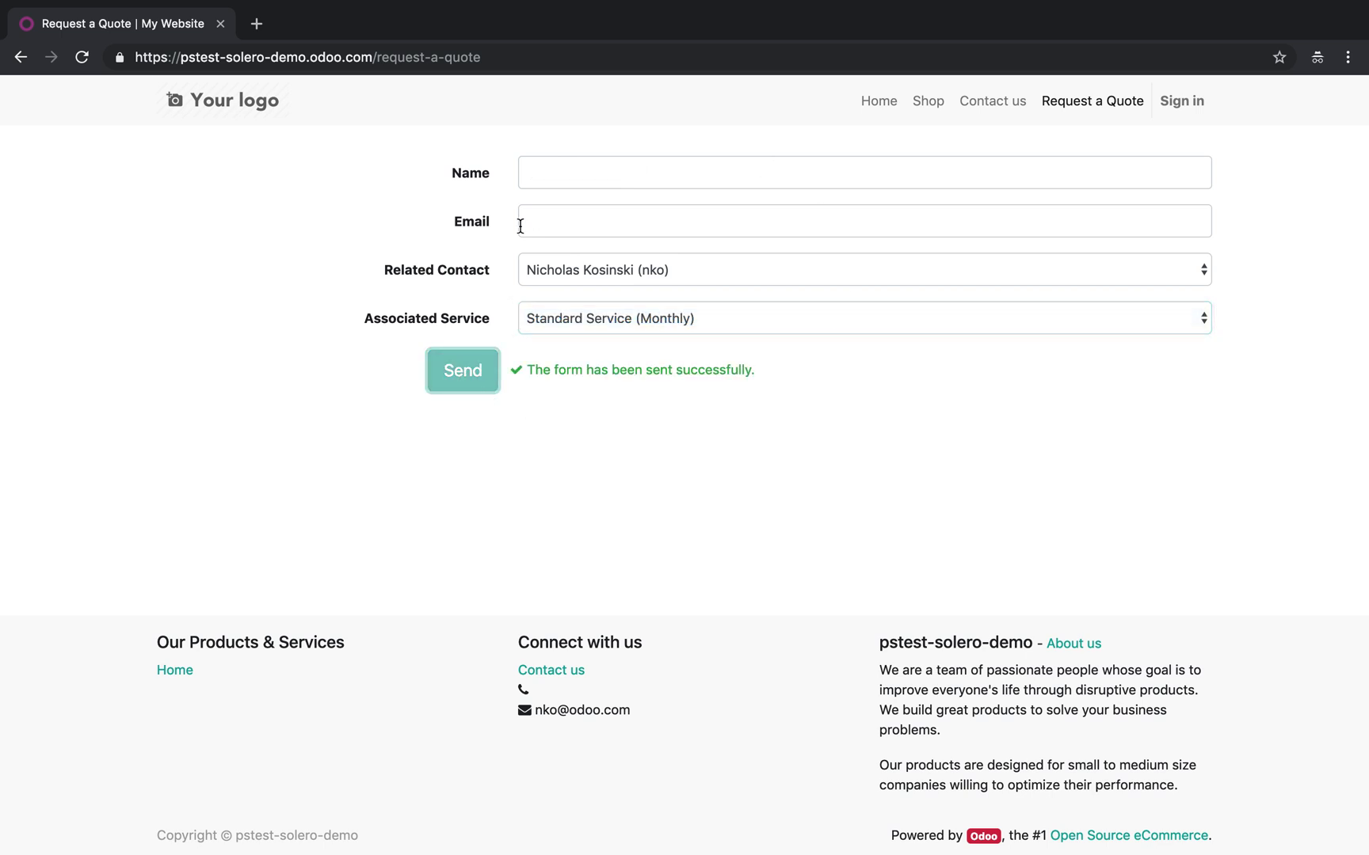
pyautogui.hotkey('ctrl', 'Left')
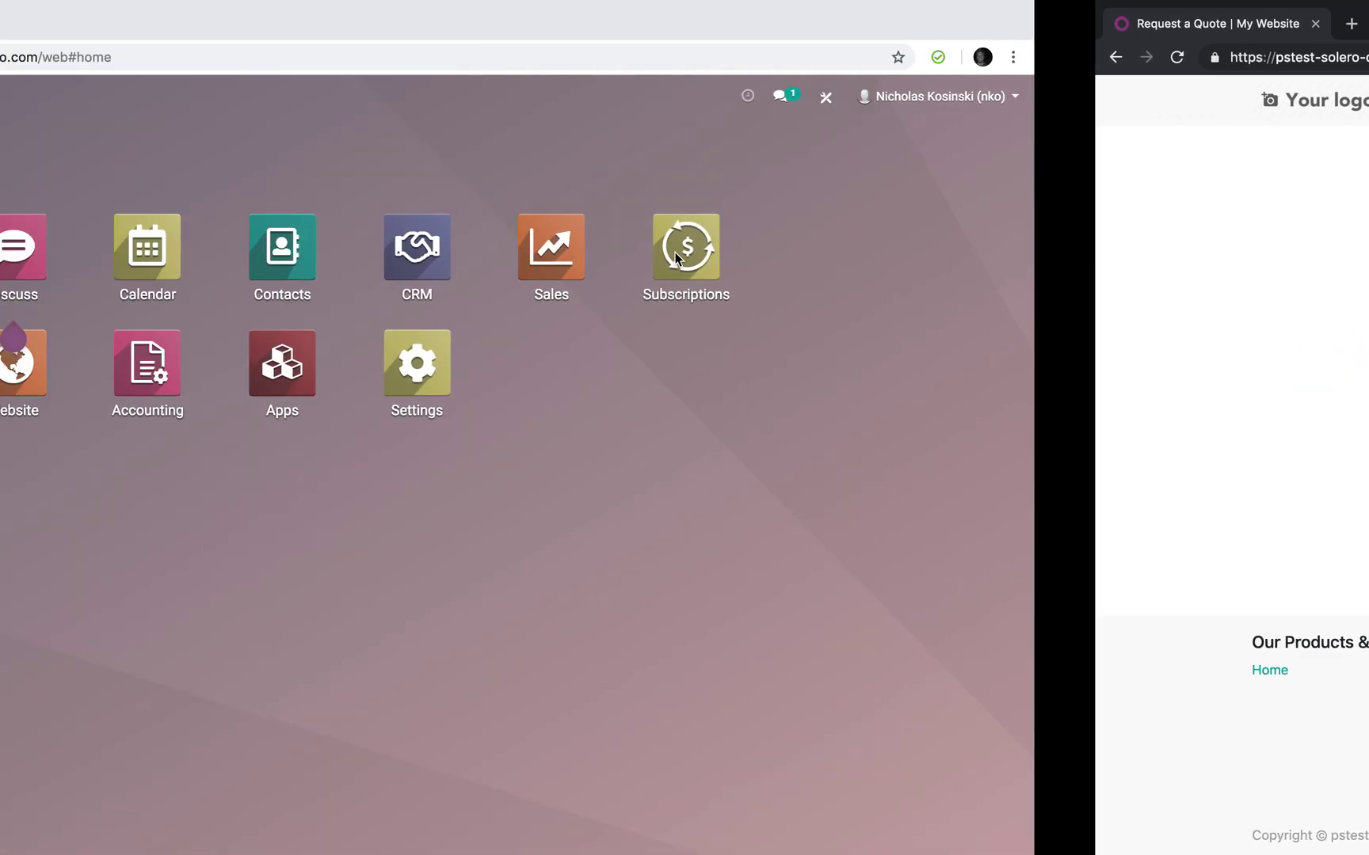
# Search Contacts for the requester's first name and open the auto-created contact
pyautogui.click(804, 582)
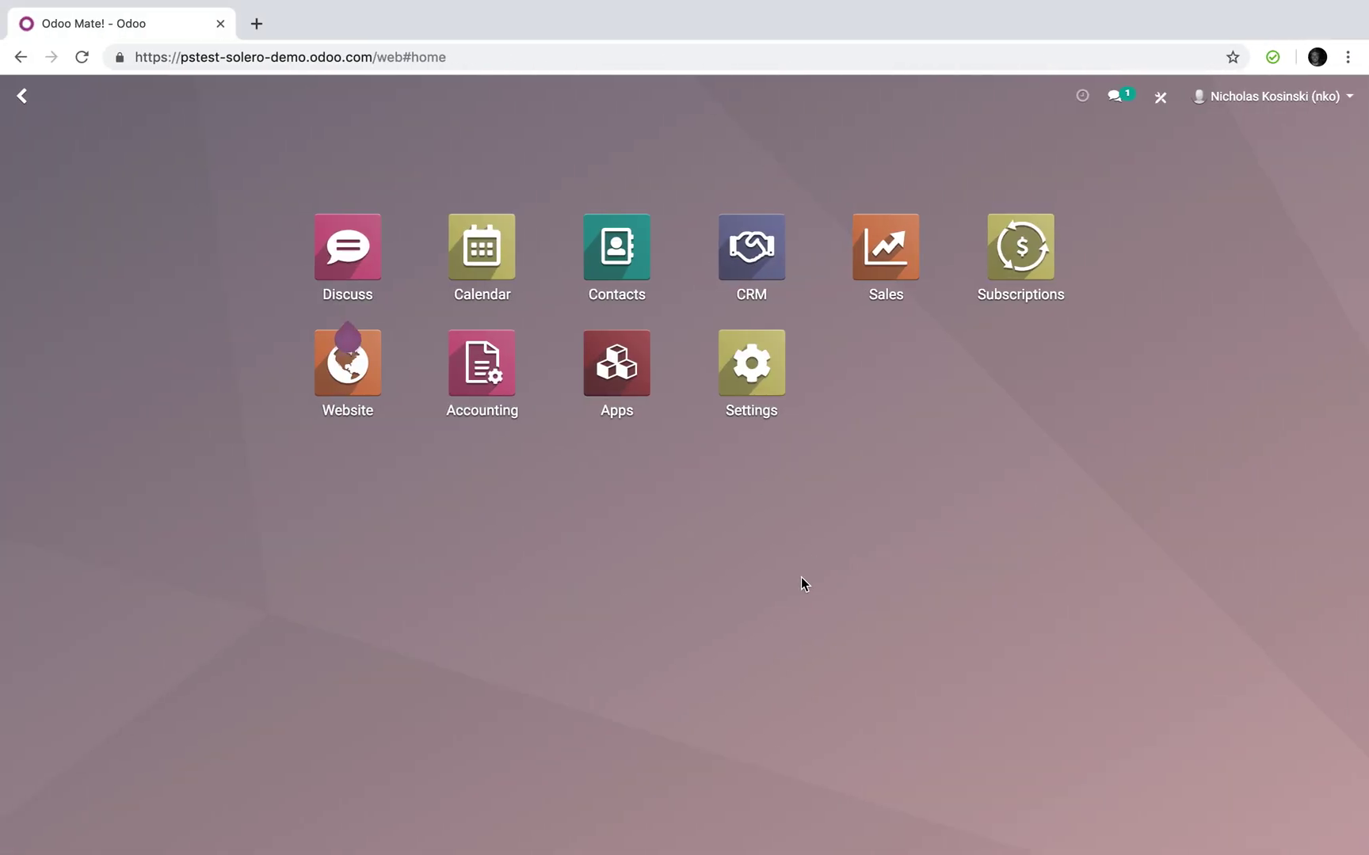
pyautogui.click(600, 244)
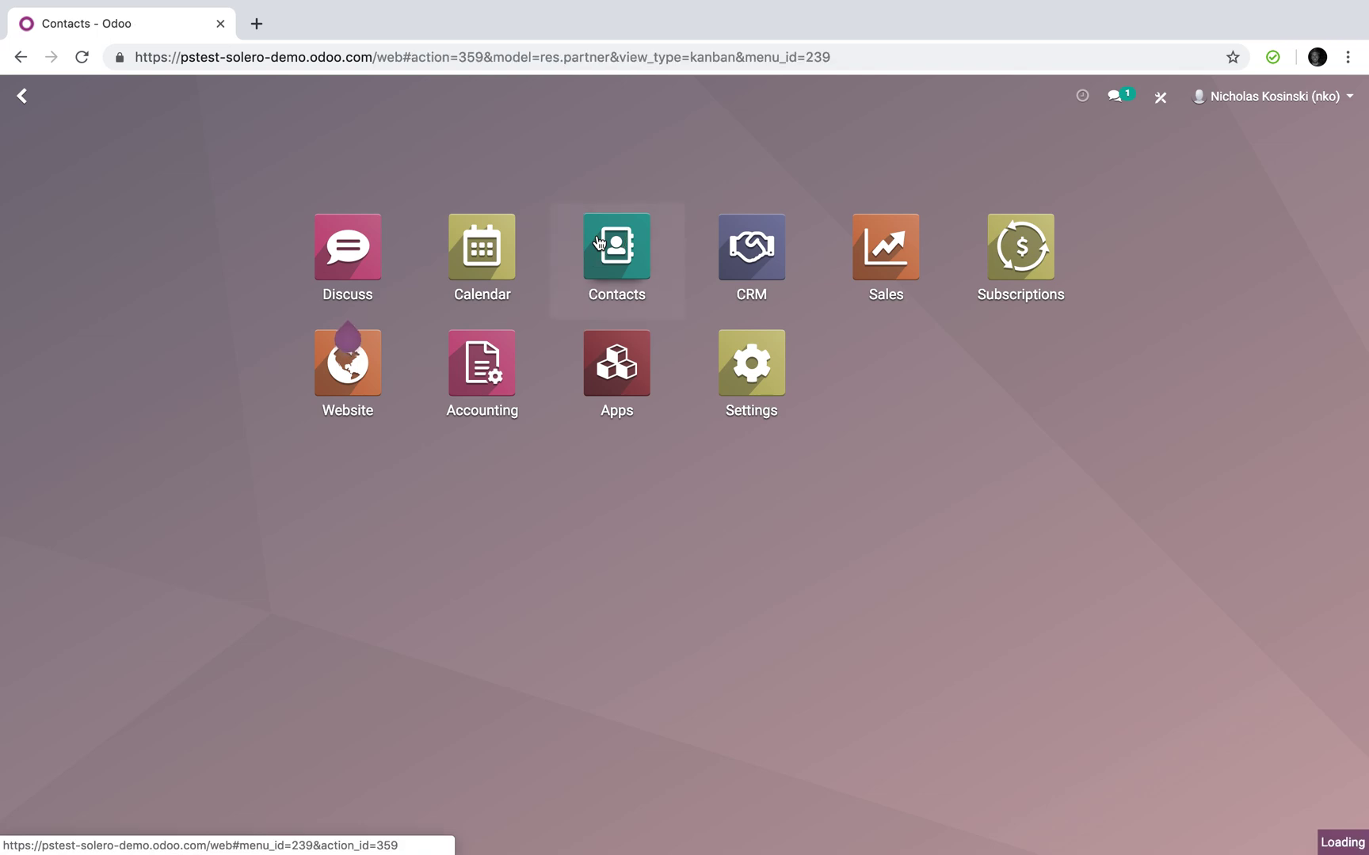
pyautogui.write('jillian')
pyautogui.press('Return')
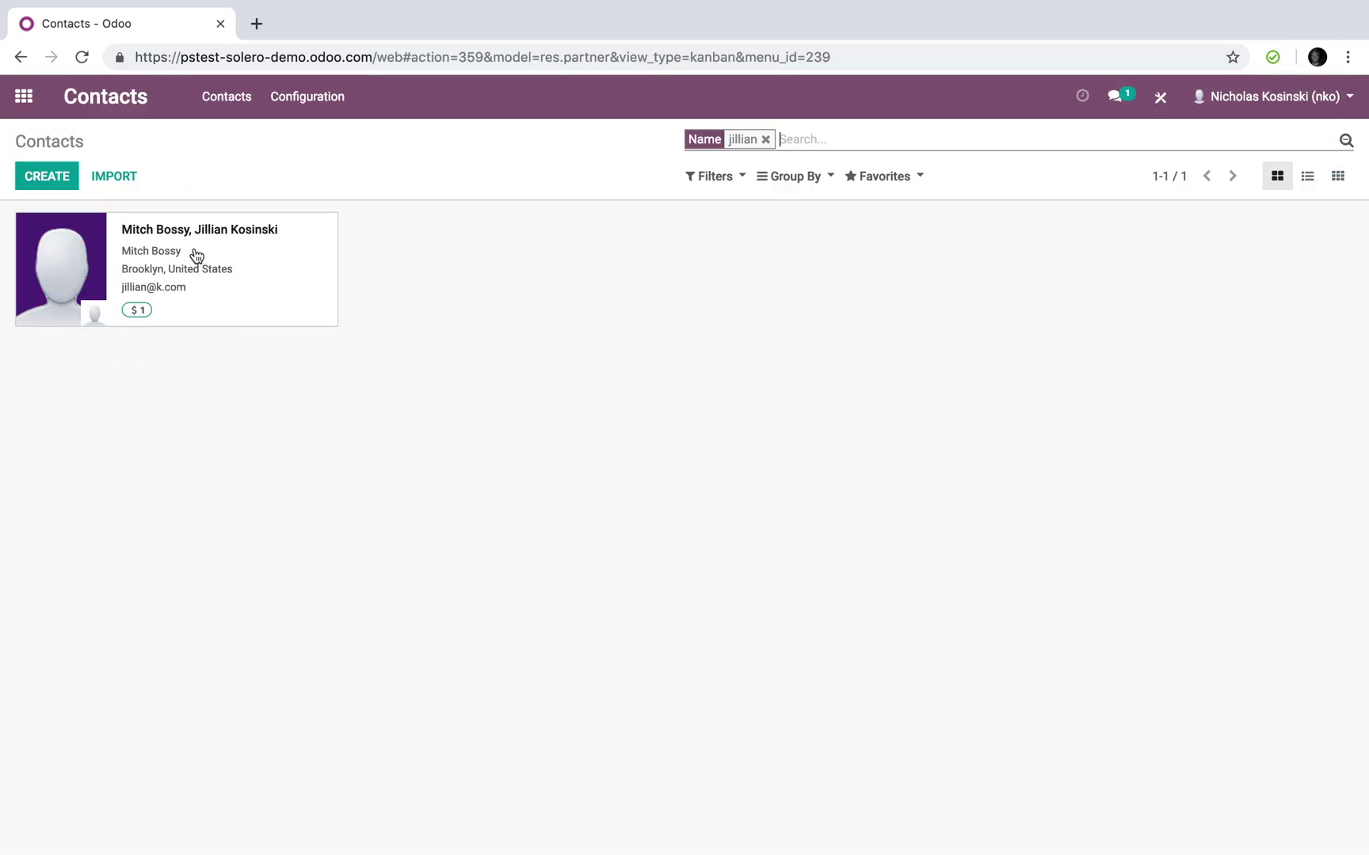
pyautogui.click(275, 238)
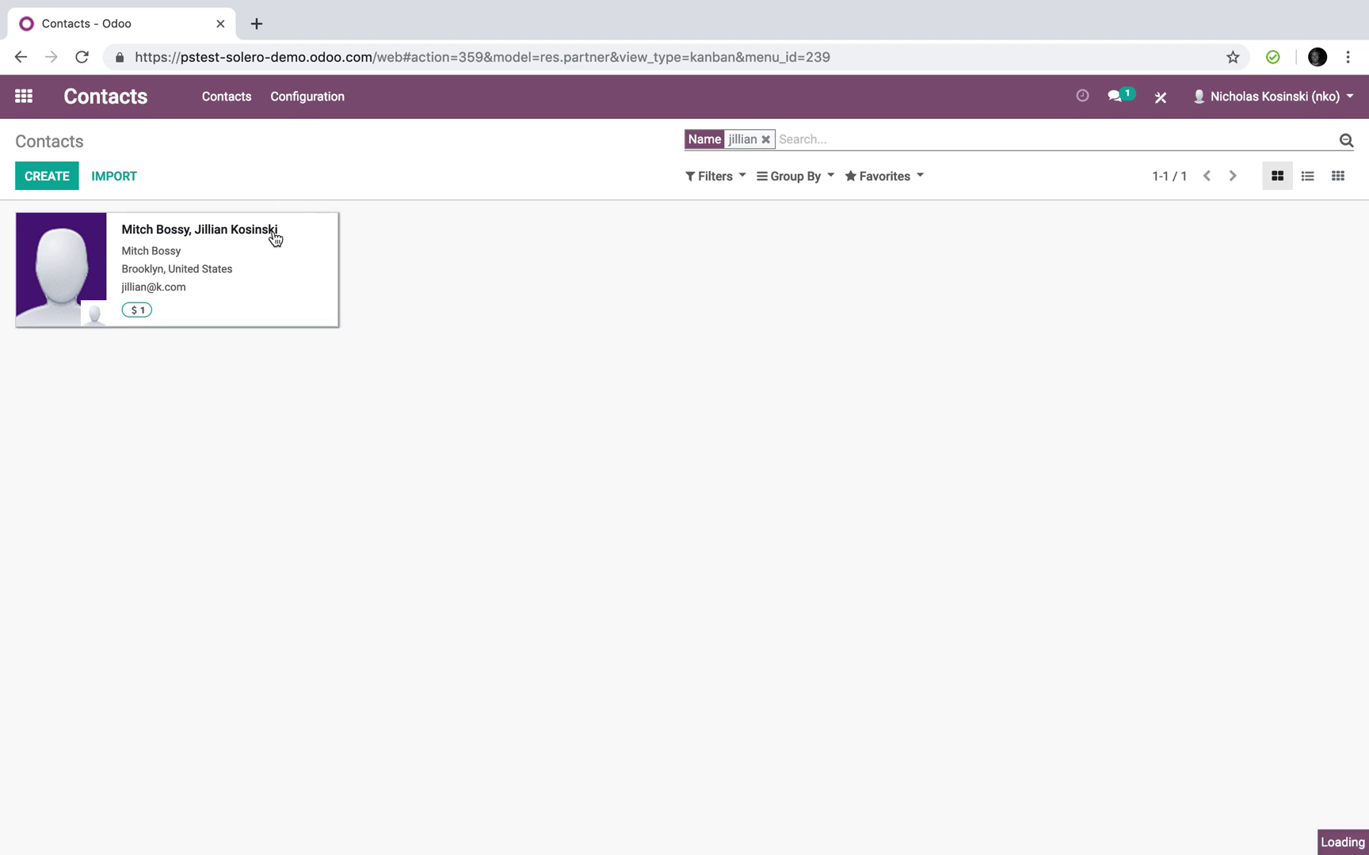
# Review the contact's details and open its sales, showing one $45.99 quotation
pyautogui.scroll(-1, 278, 788)
pyautogui.scroll(5, 278, 788)
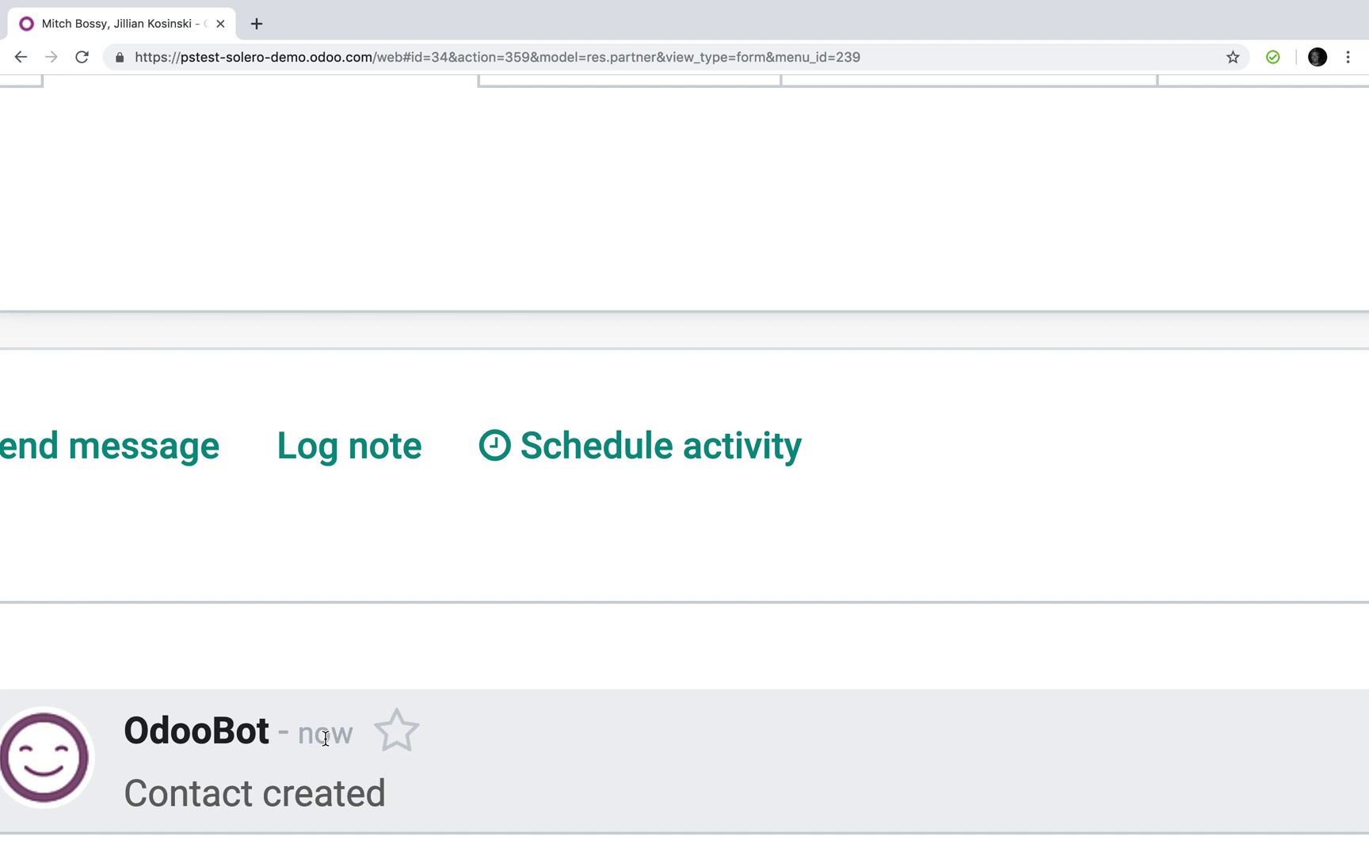
pyautogui.moveTo(325, 739)
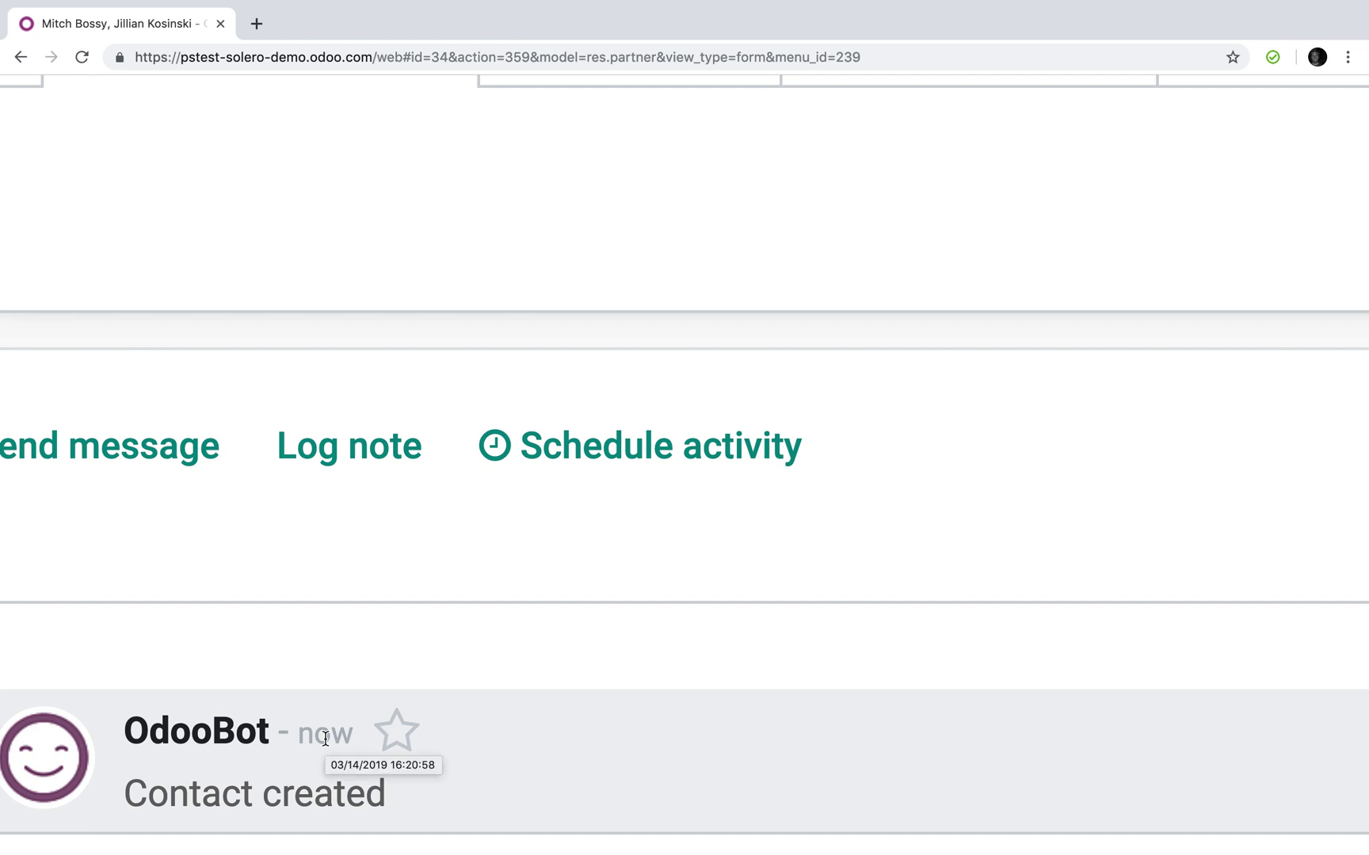
pyautogui.scroll(-5, 325, 739)
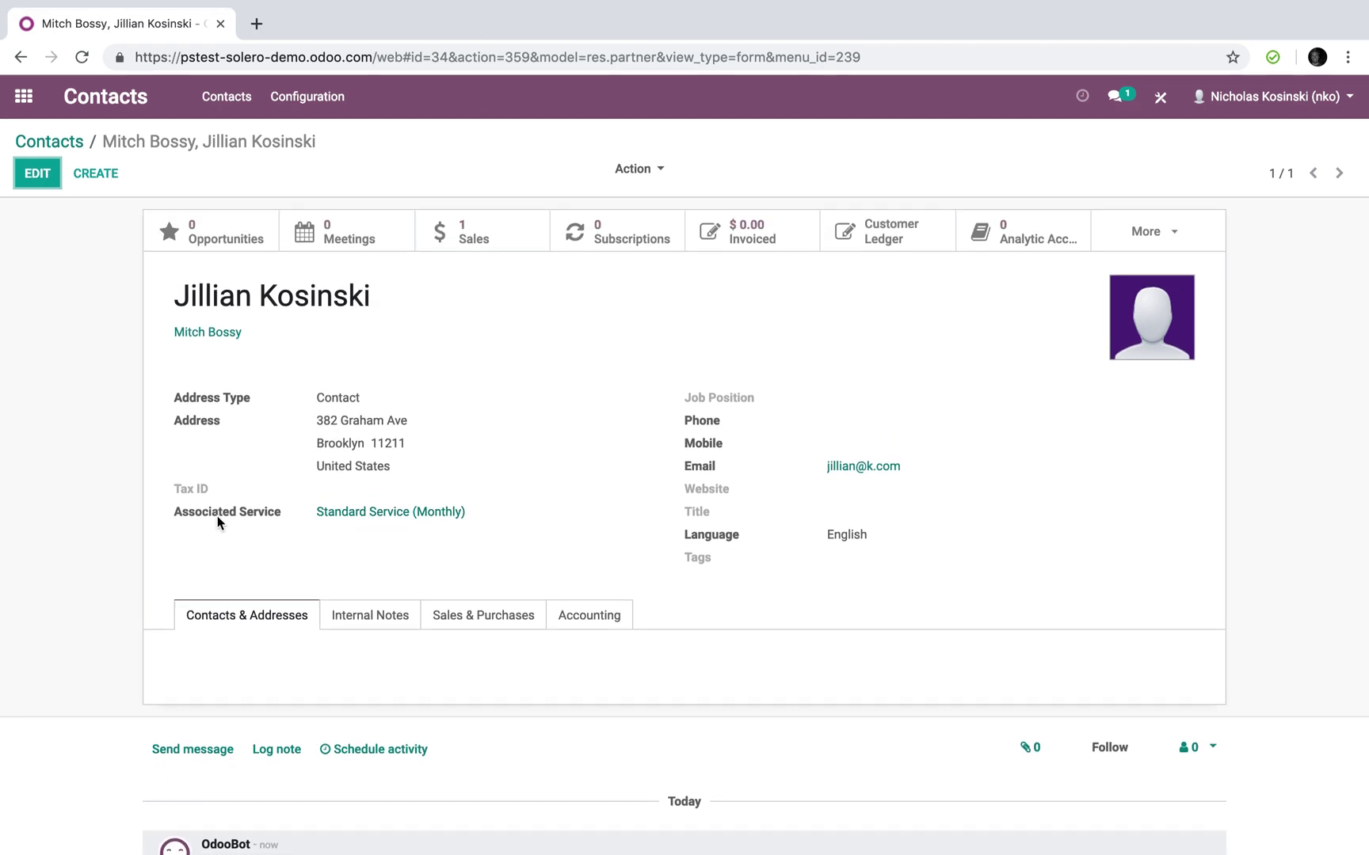
pyautogui.hotkey('ctrl', 'Right')
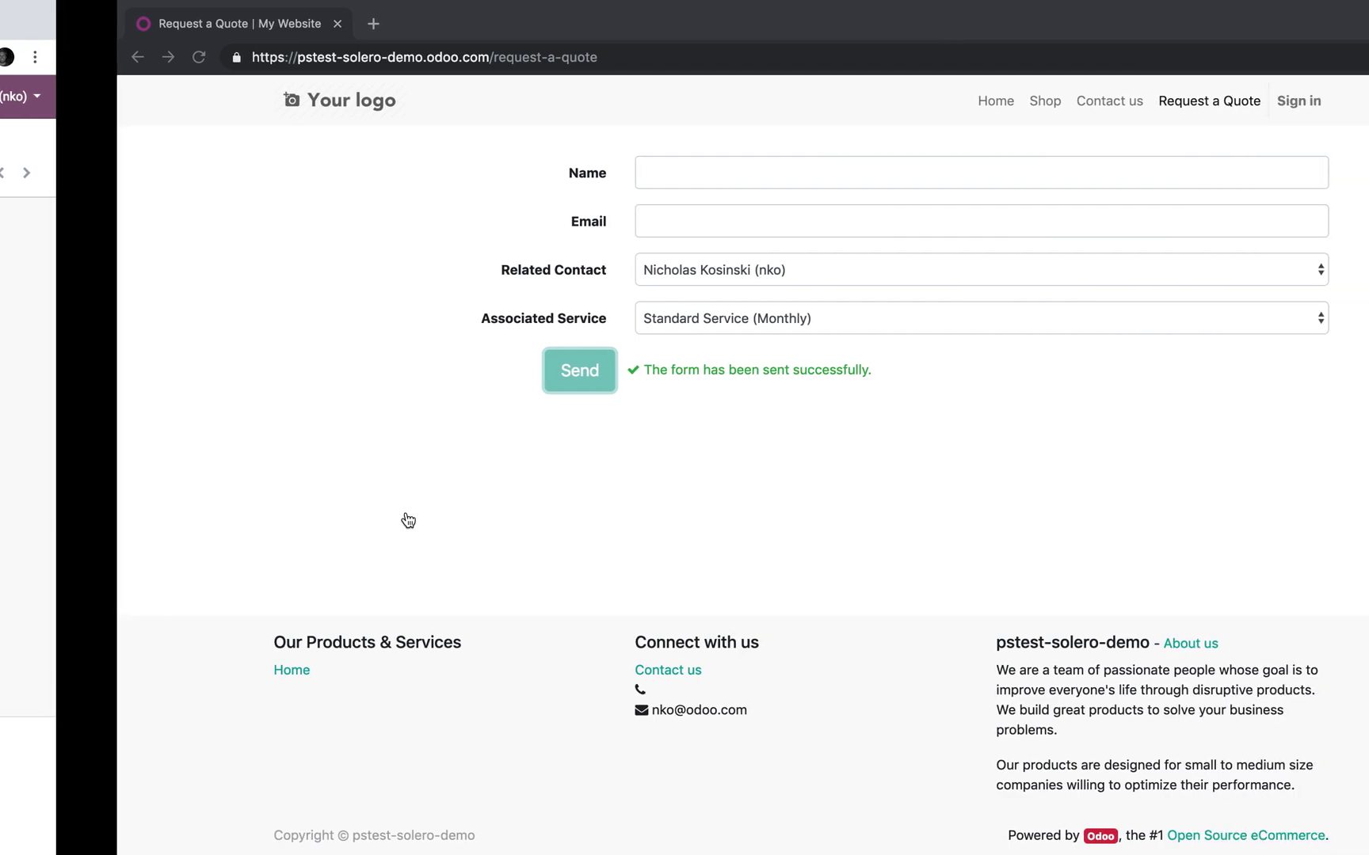
pyautogui.hotkey('ctrl', 'Left')
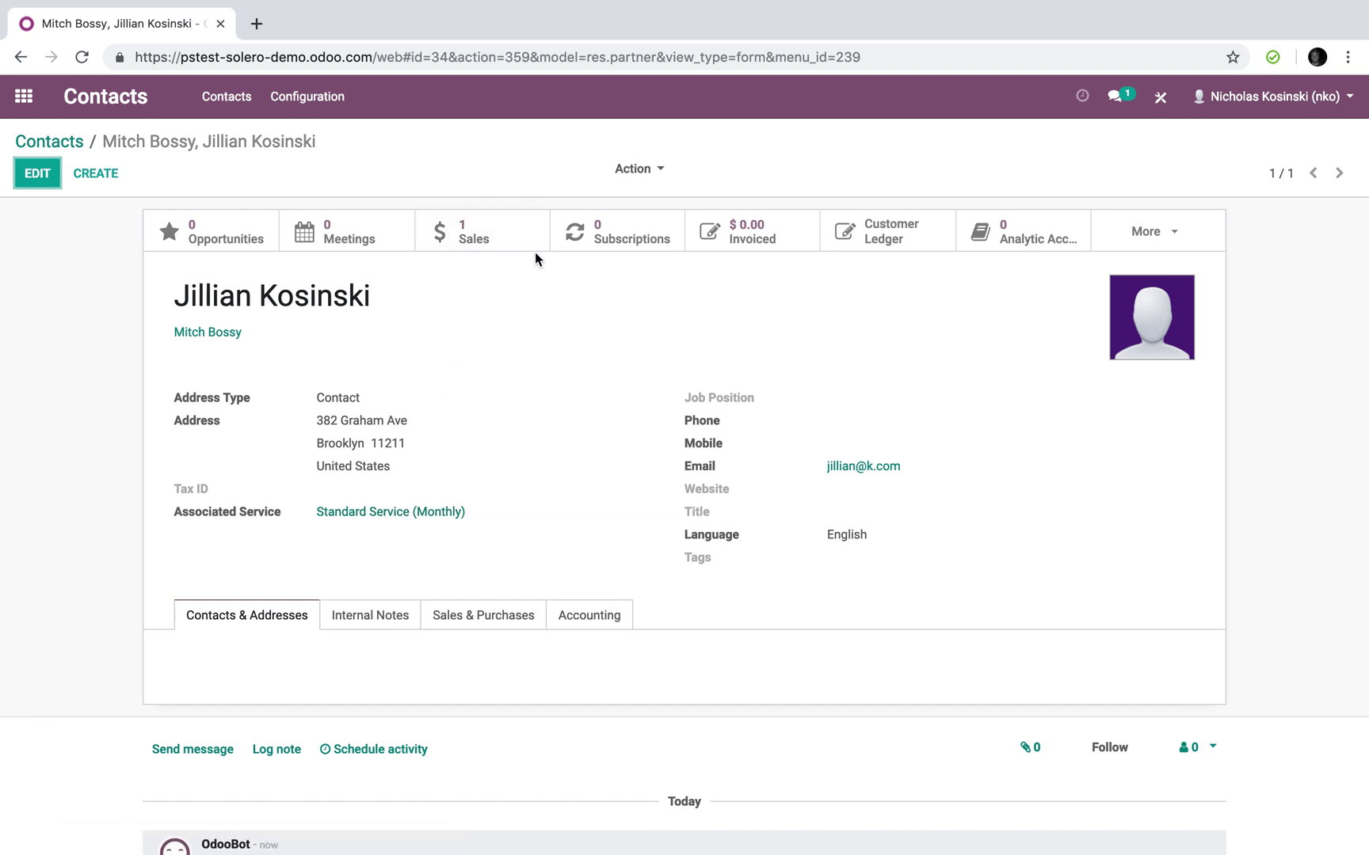
pyautogui.click(462, 226)
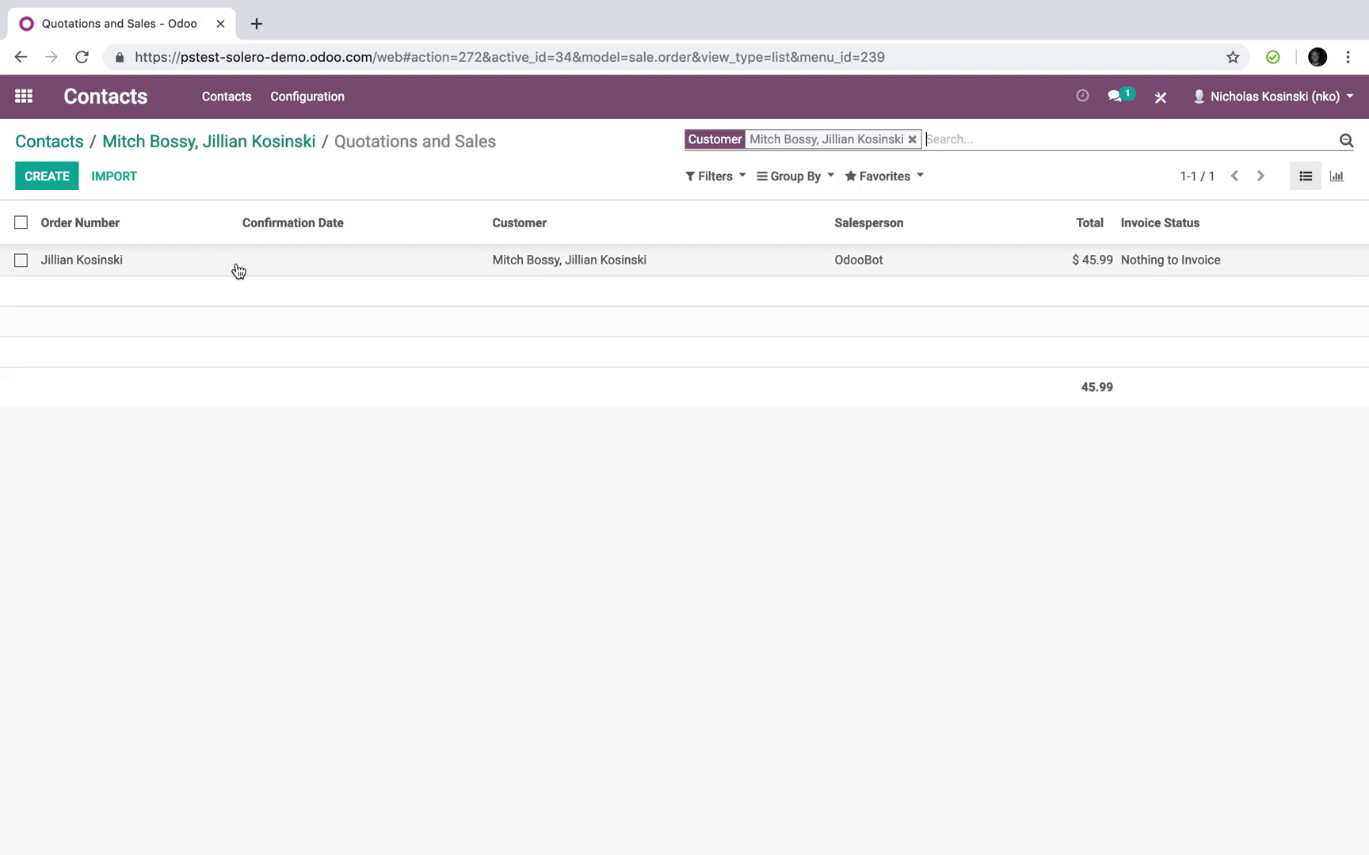
# Open the $45.99 Standard Service (Monthly) quotation and review its Quotation Sent chatter
pyautogui.click(615, 272)
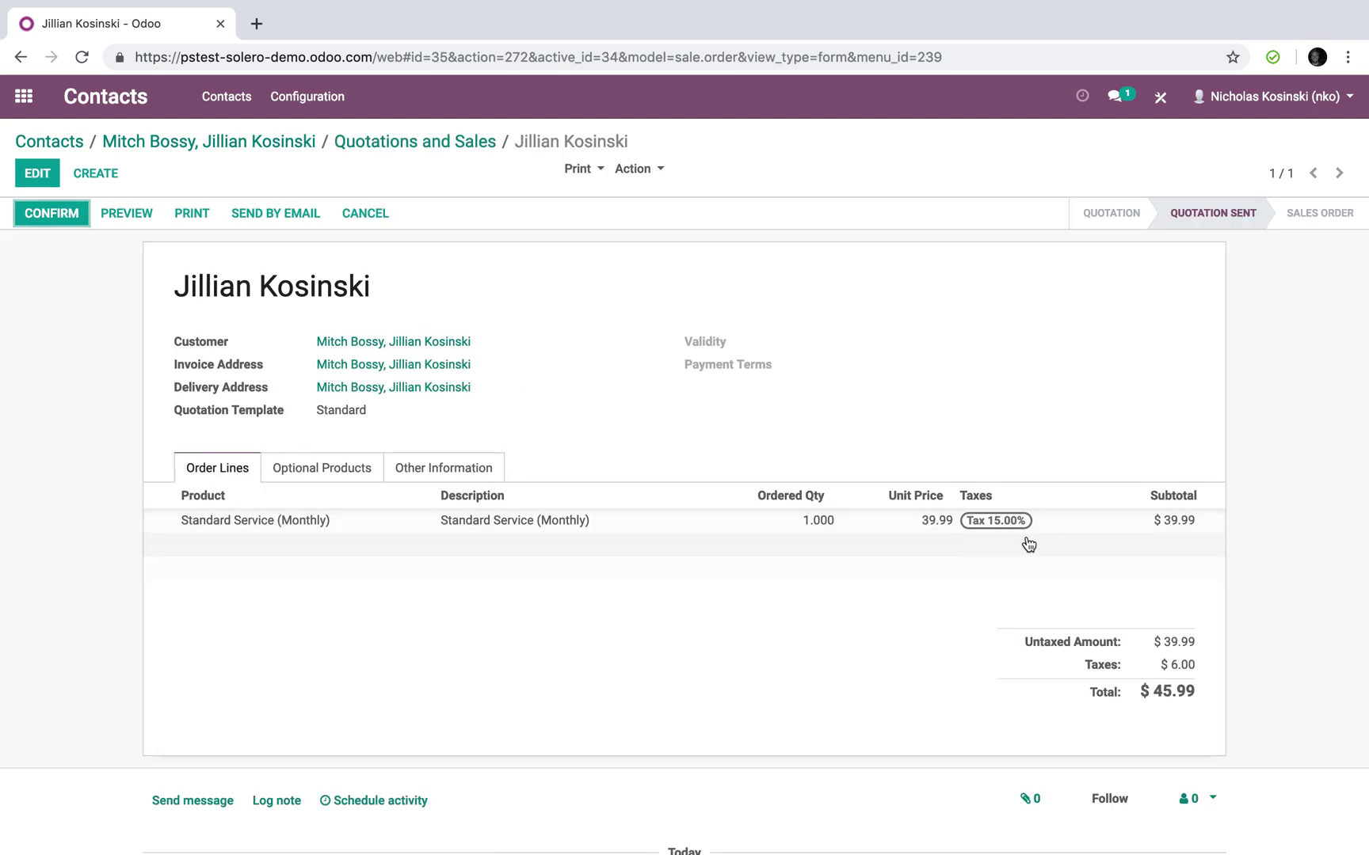
pyautogui.scroll(-5, 1054, 543)
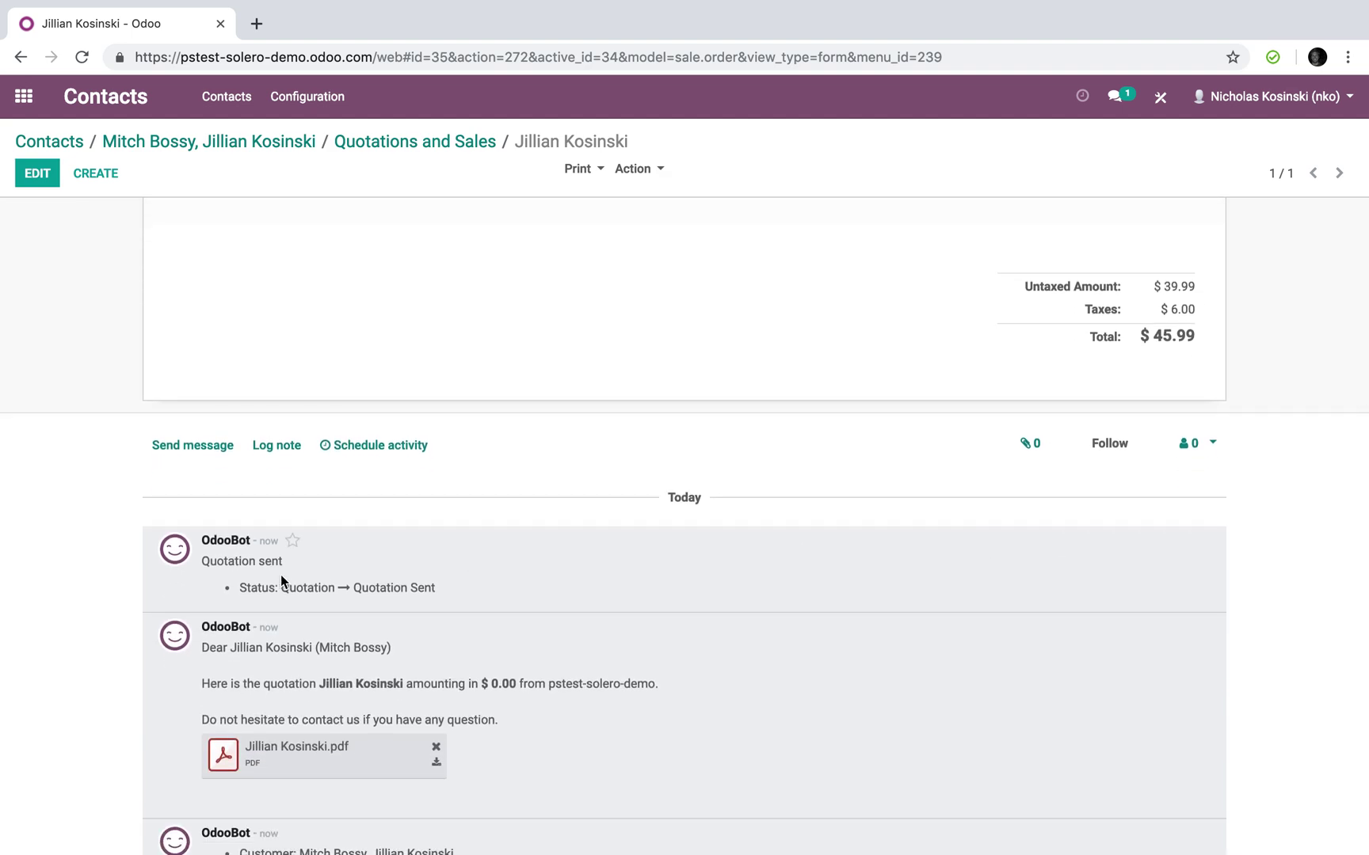
pyautogui.scroll(-3, 280, 574)
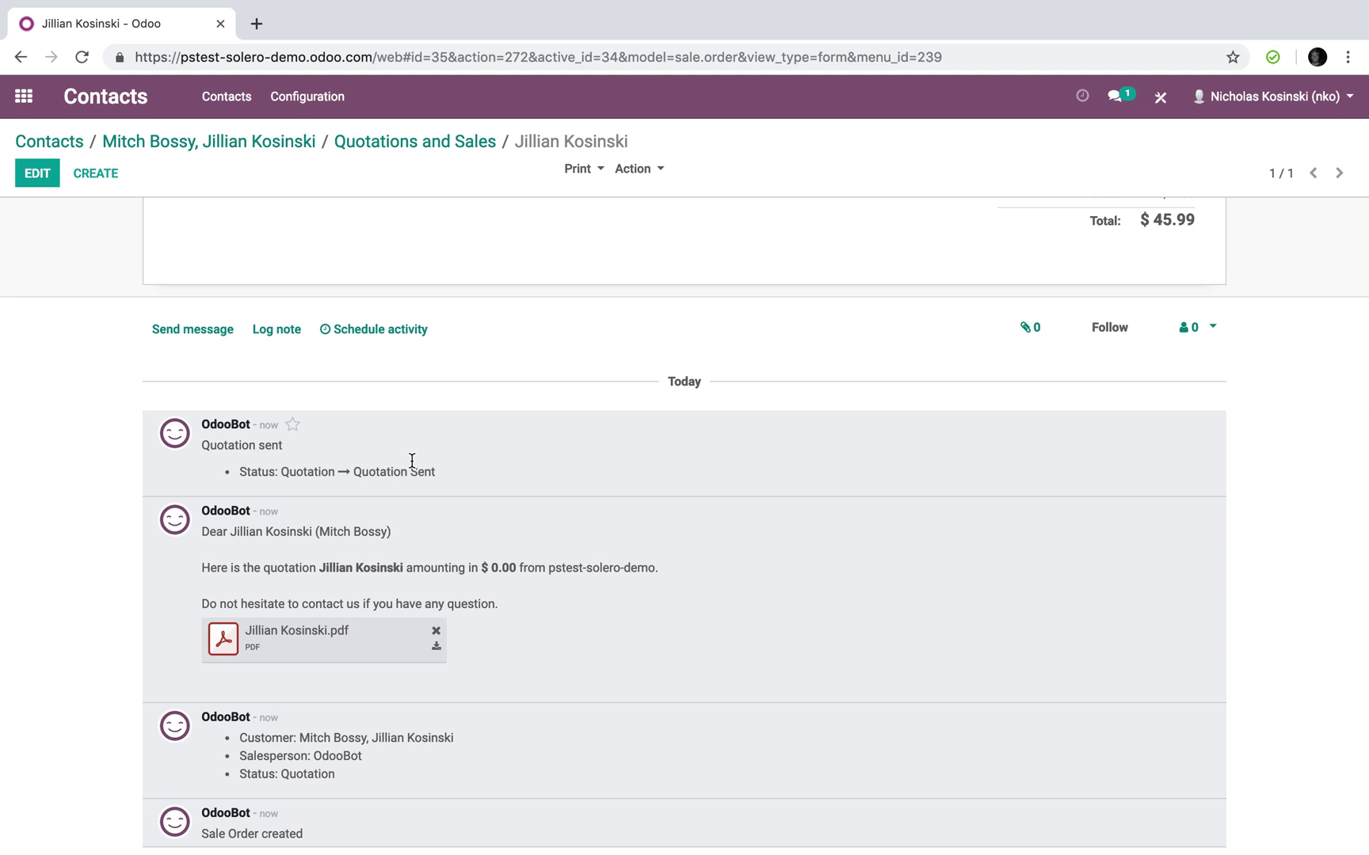
pyautogui.scroll(4, 306, 436)
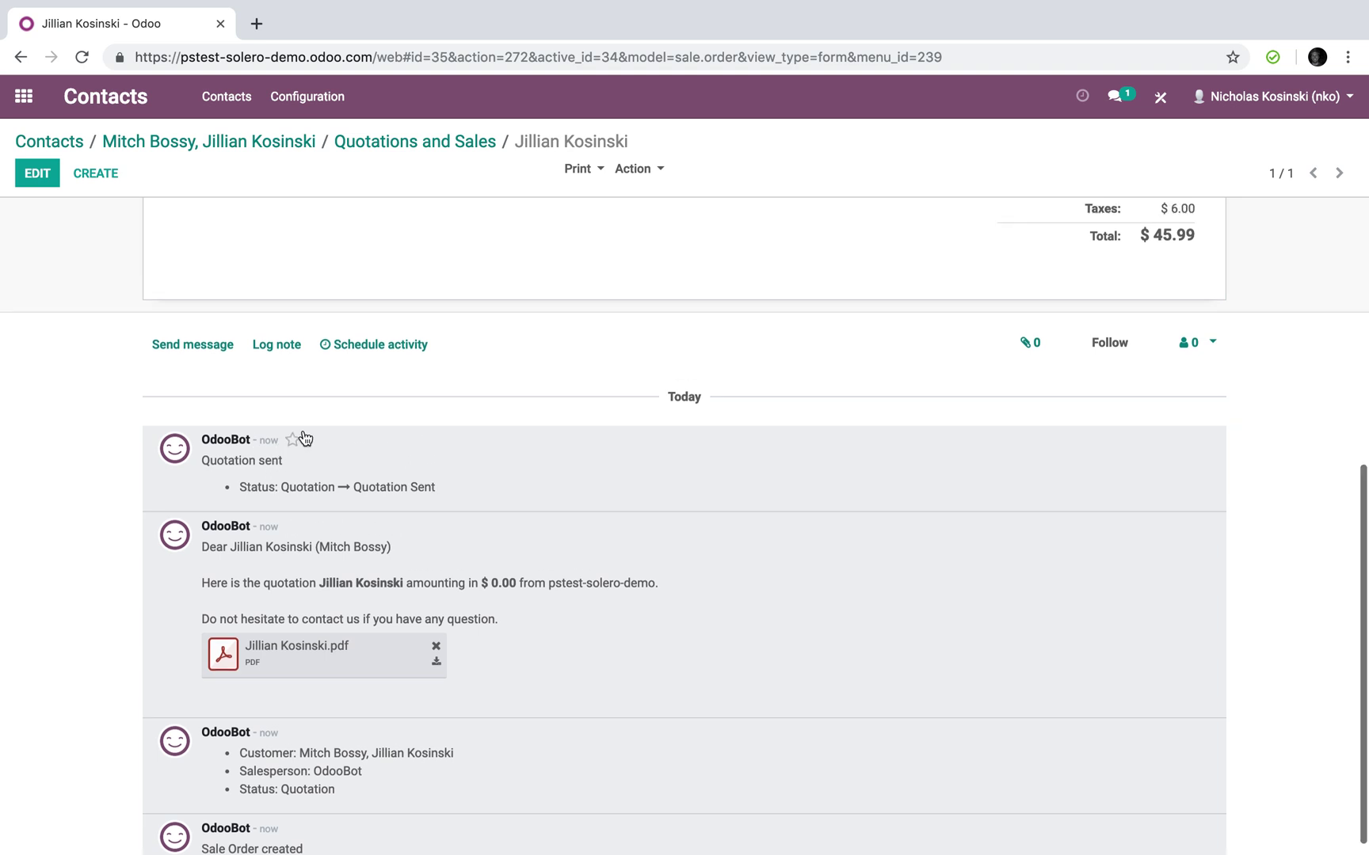
pyautogui.scroll(3, 306, 438)
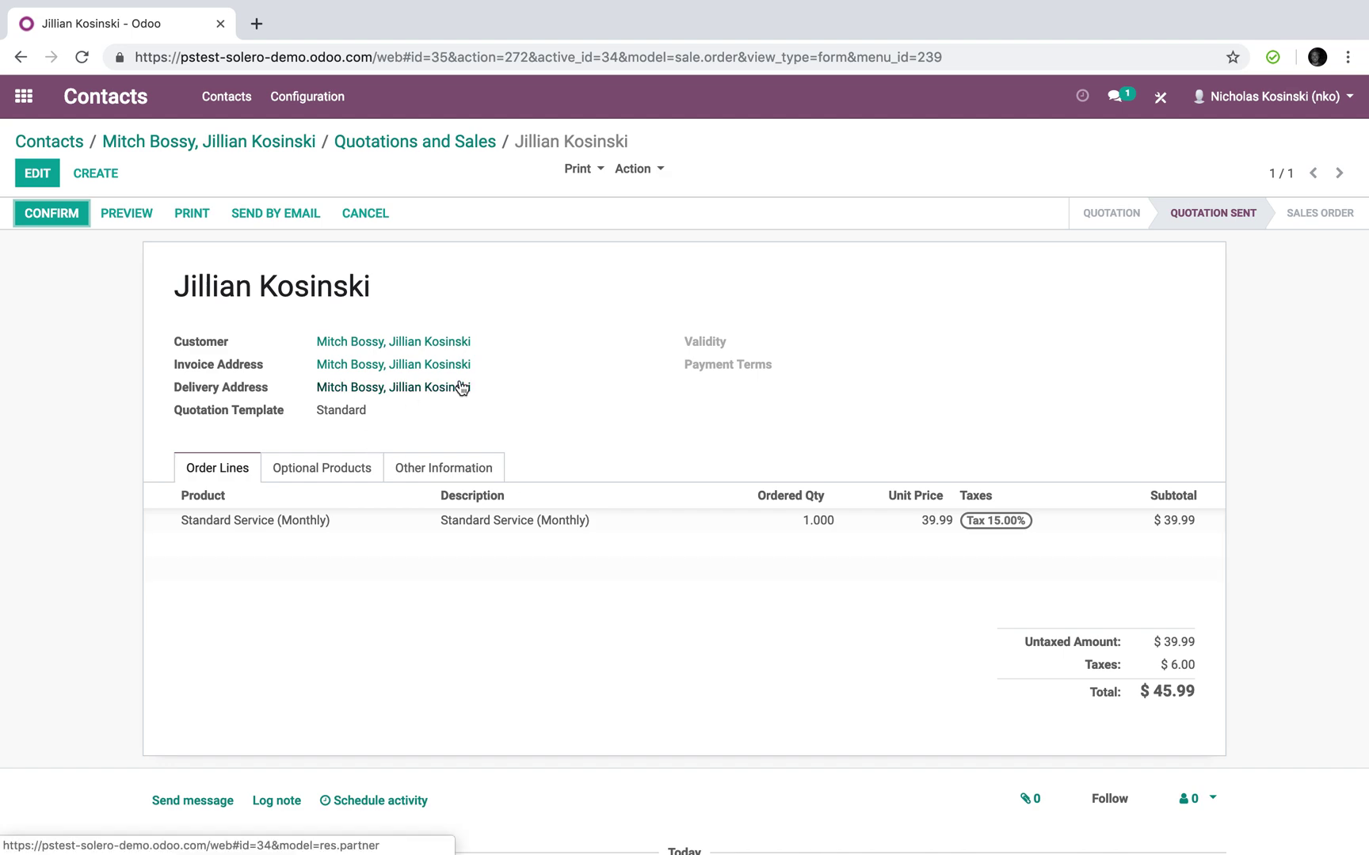
# Copy the quotation's share link from Action > Share
pyautogui.click(634, 171)
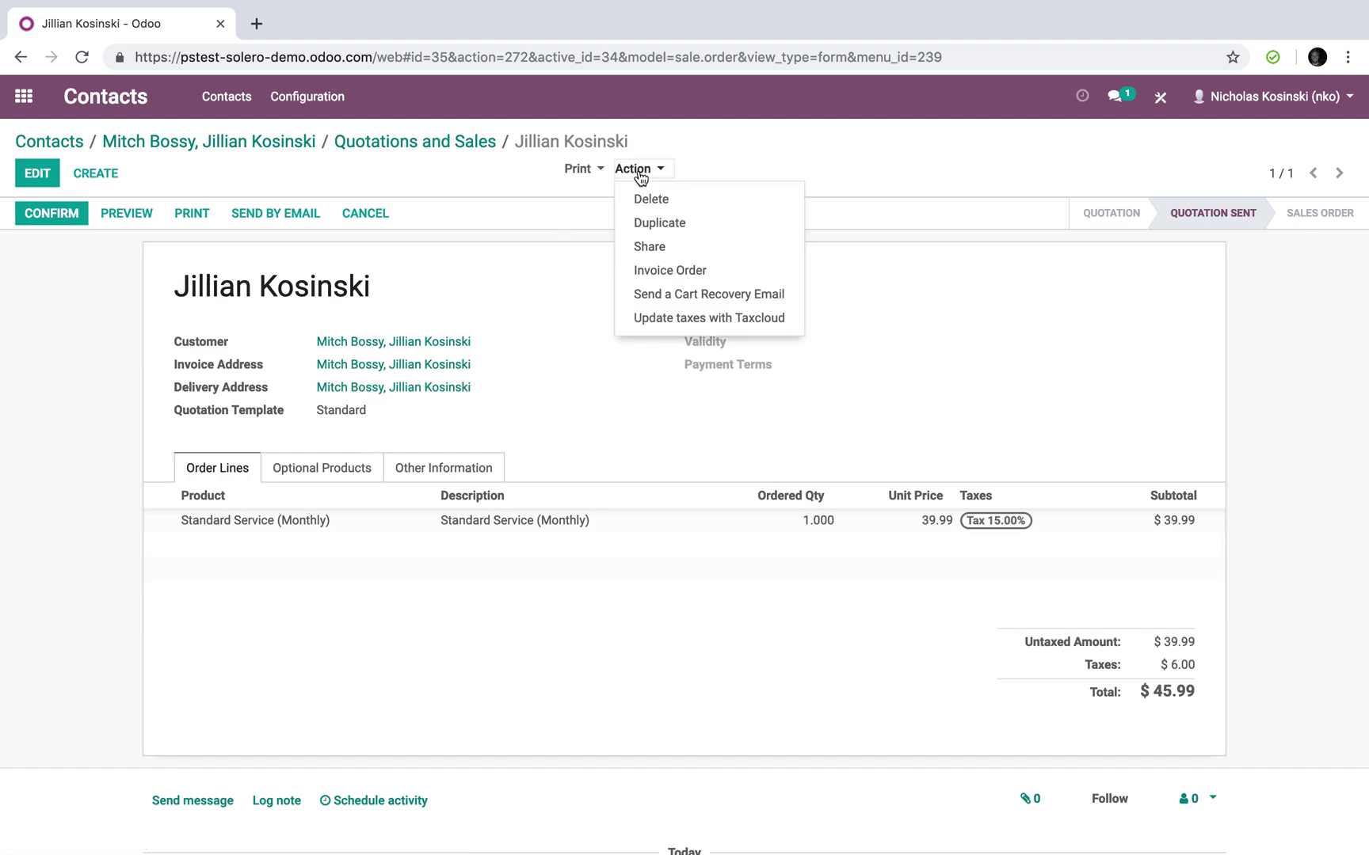
pyautogui.click(641, 248)
pyautogui.click(1044, 195)
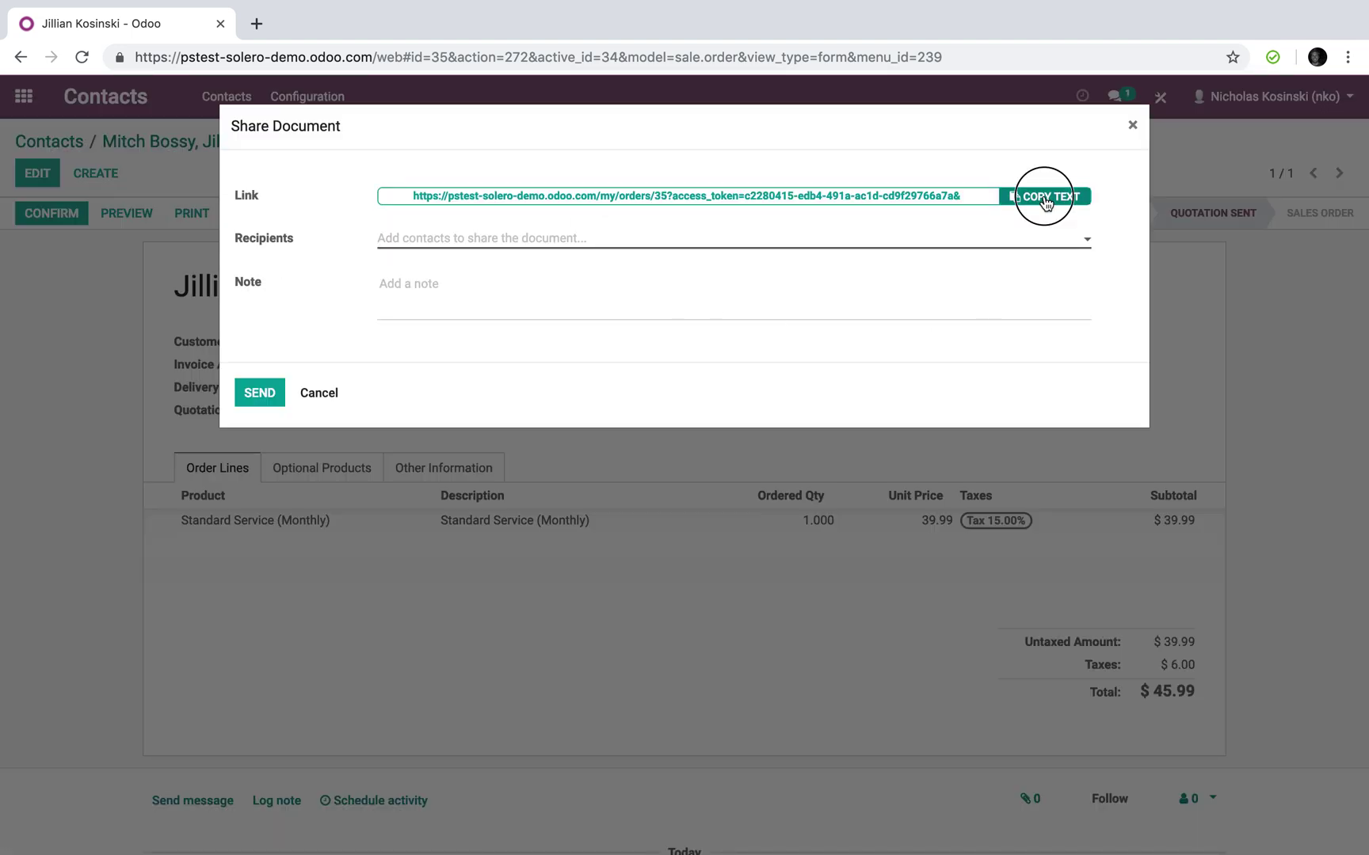
pyautogui.click(1132, 124)
# Load the copied share link in a new private browser tab
pyautogui.hotkey('ctrl', 'Right')
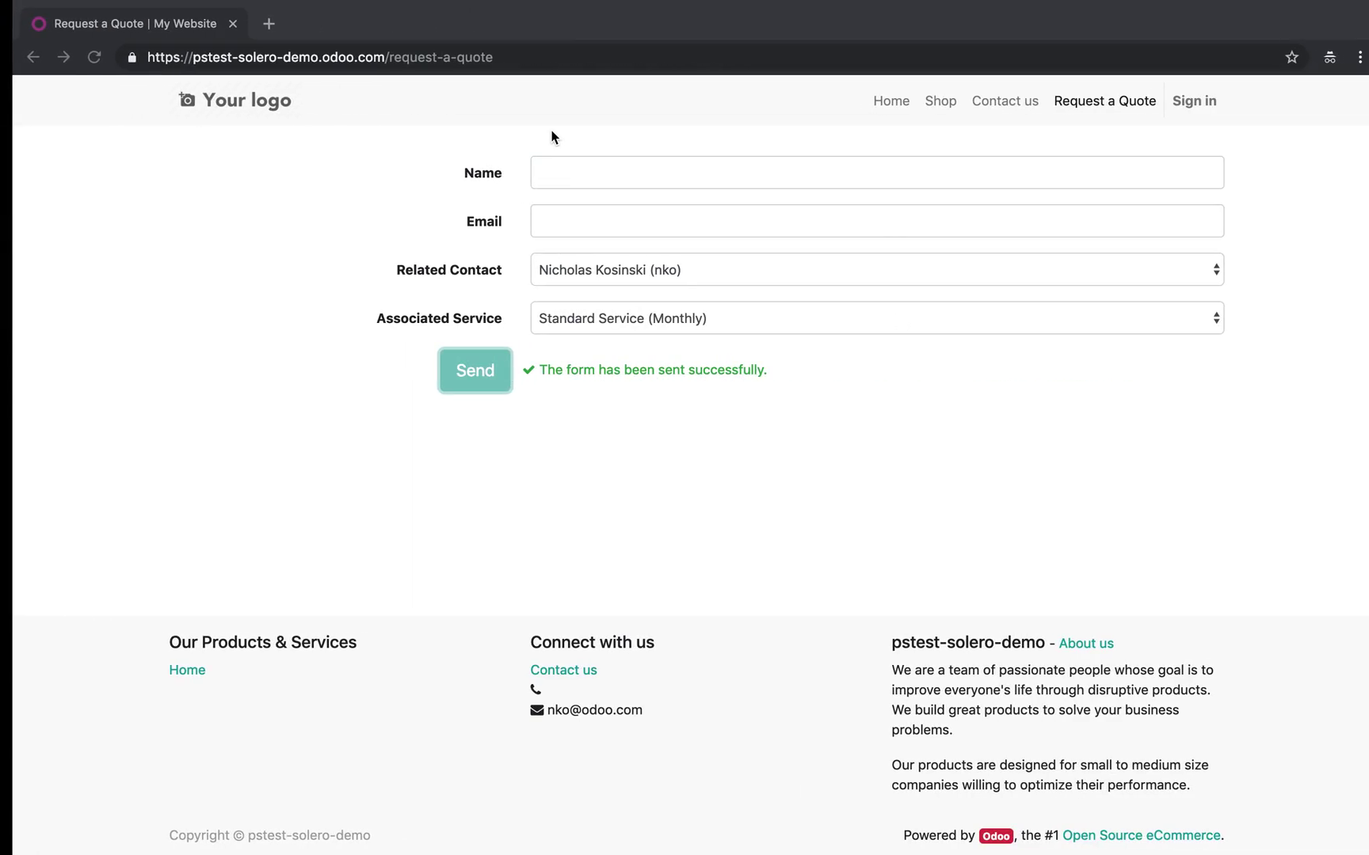
pyautogui.hotkey('ctrl', 't')
pyautogui.press('super+v')
pyautogui.press('Return')
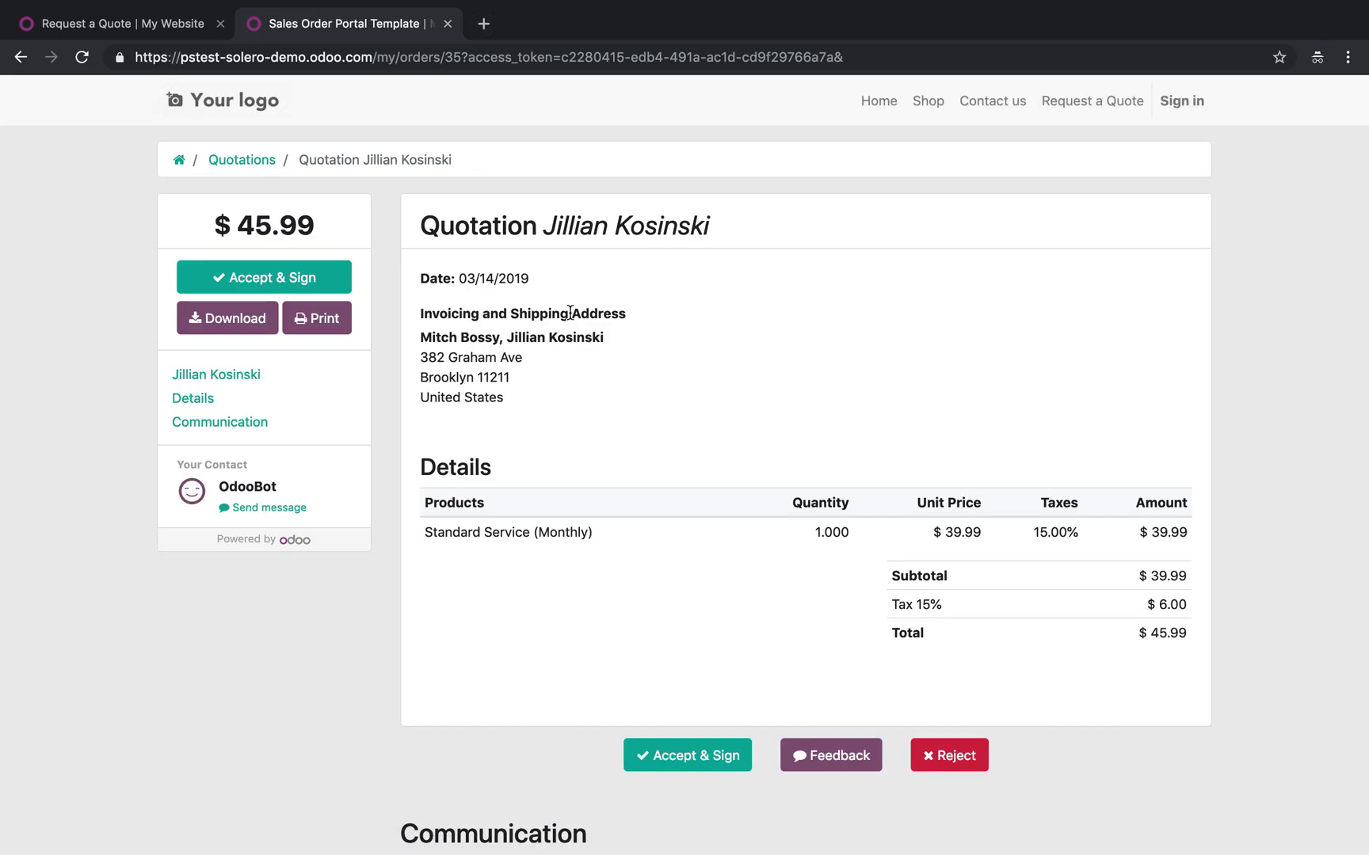
# Accept the quotation with a drawn signature
pyautogui.click(705, 753)
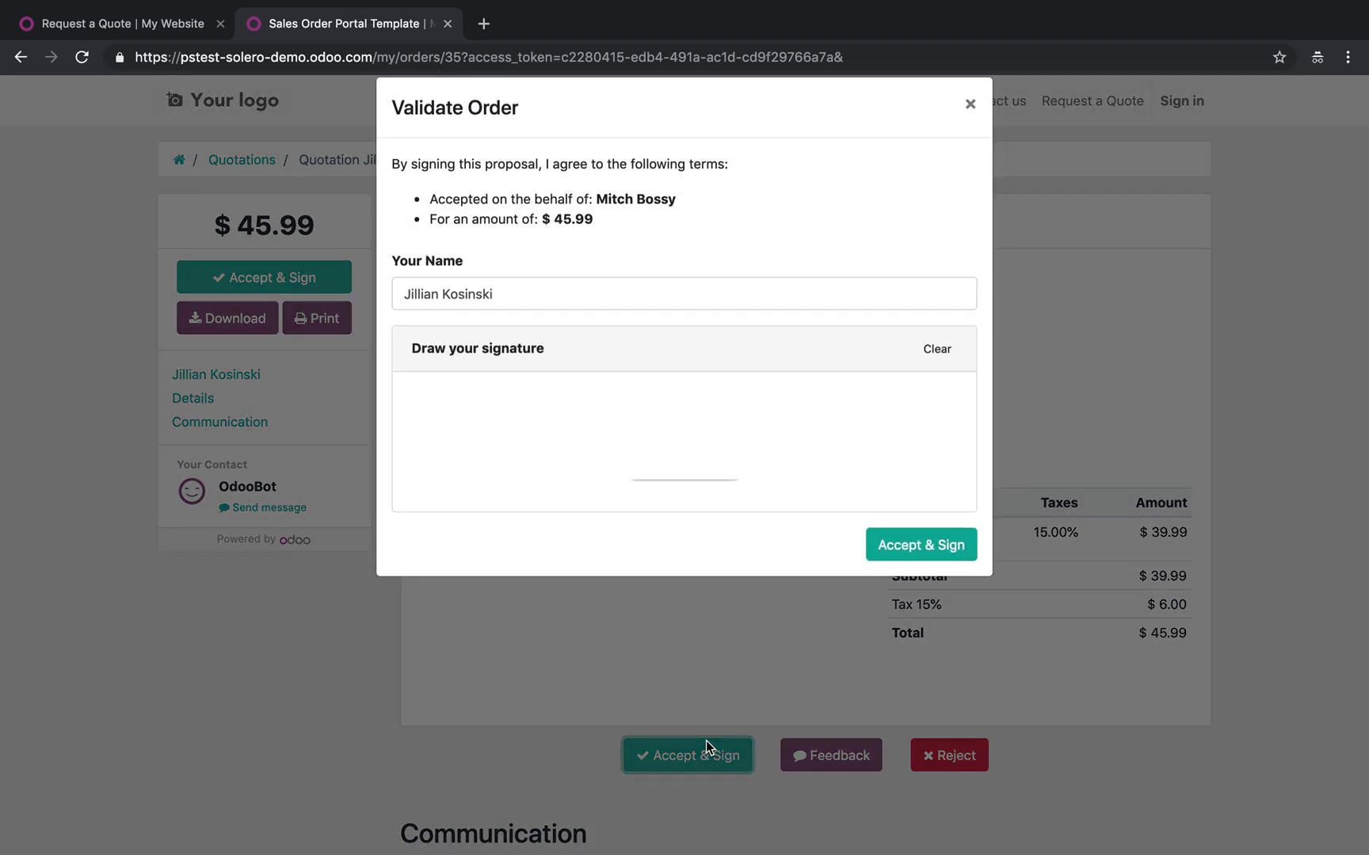
pyautogui.moveTo(482, 424)
pyautogui.mouseDown()
pyautogui.moveTo(654, 474)
pyautogui.moveTo(750, 419)
pyautogui.mouseUp()
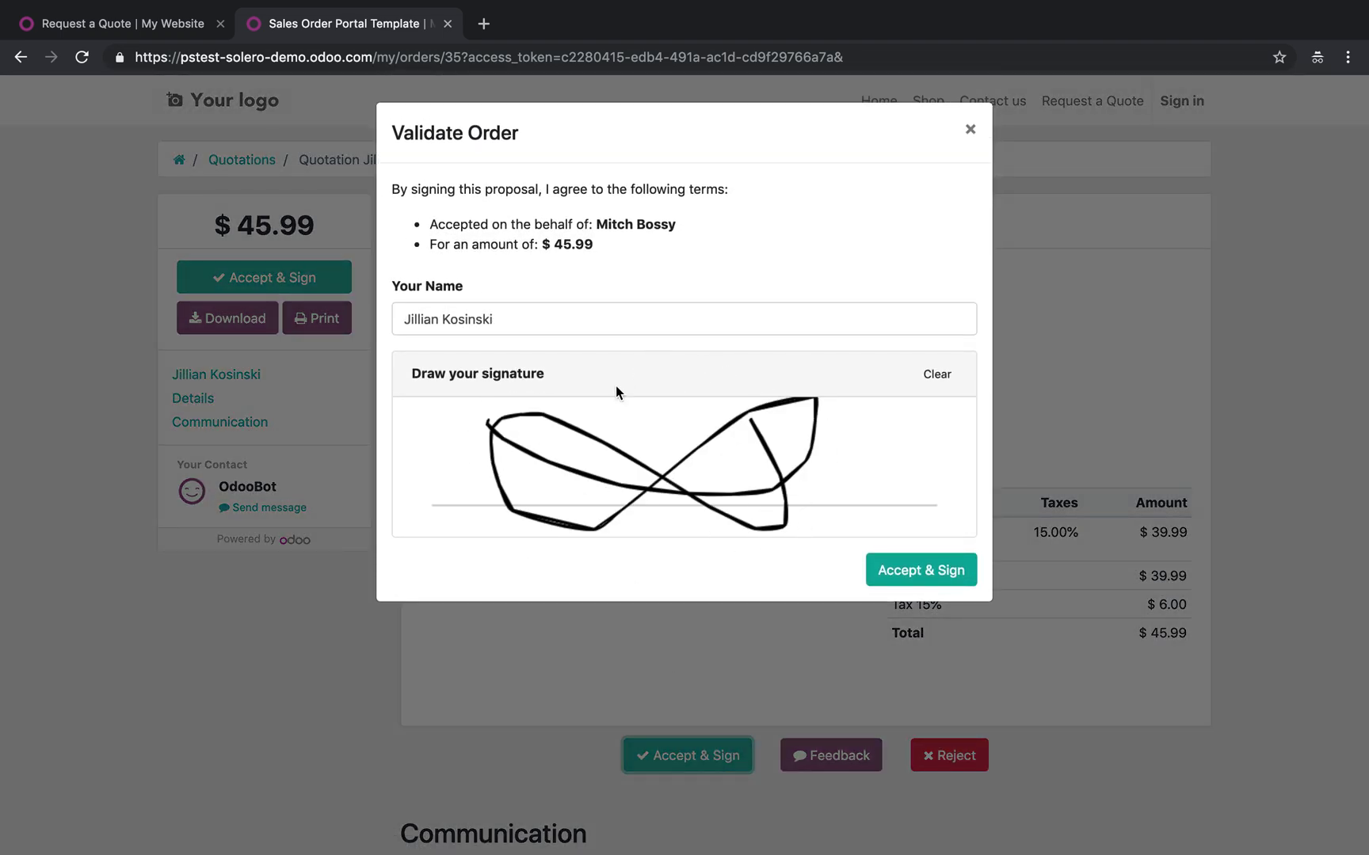
pyautogui.click(917, 577)
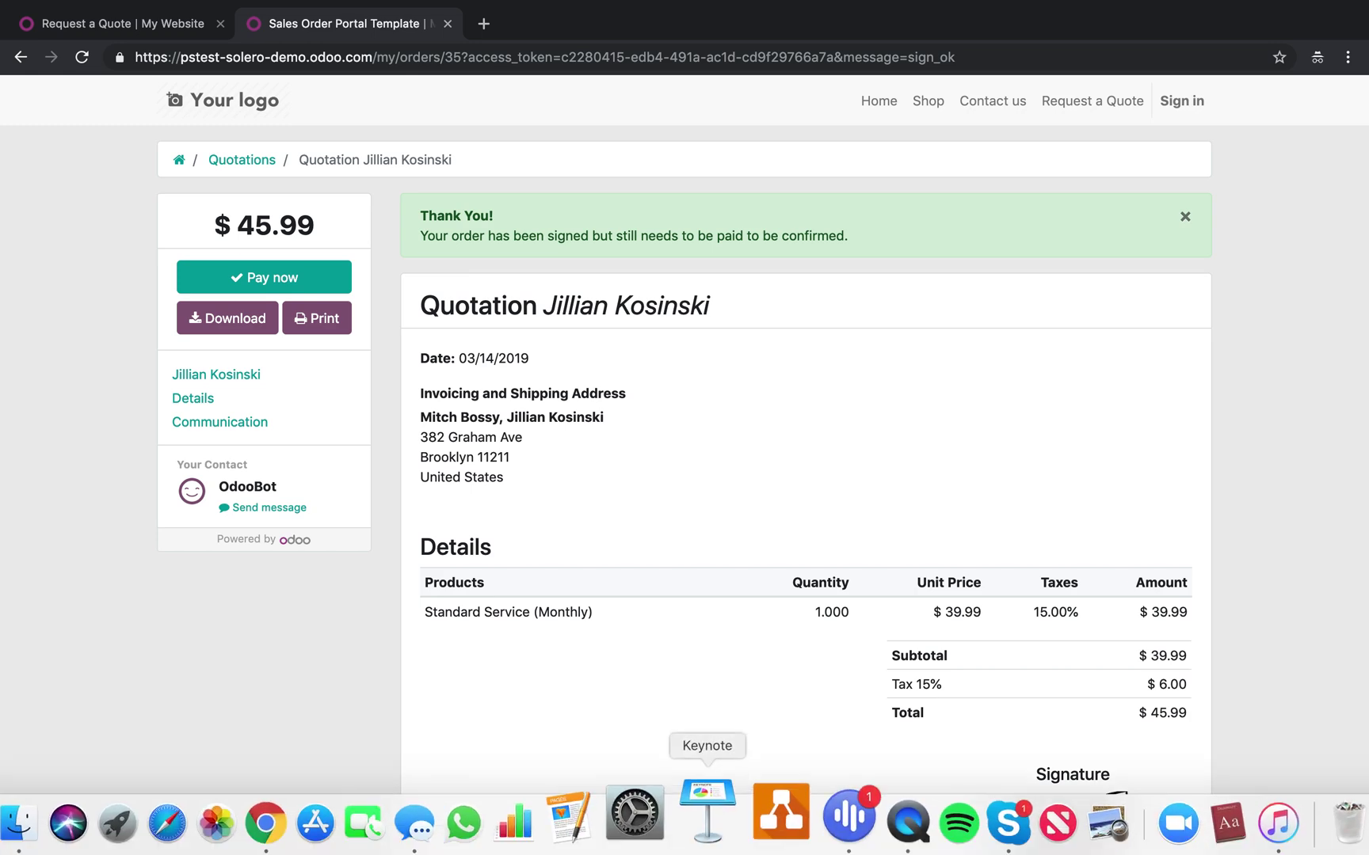
# Start paying the signed order with Authorize.Net as the payment method
pyautogui.click(293, 277)
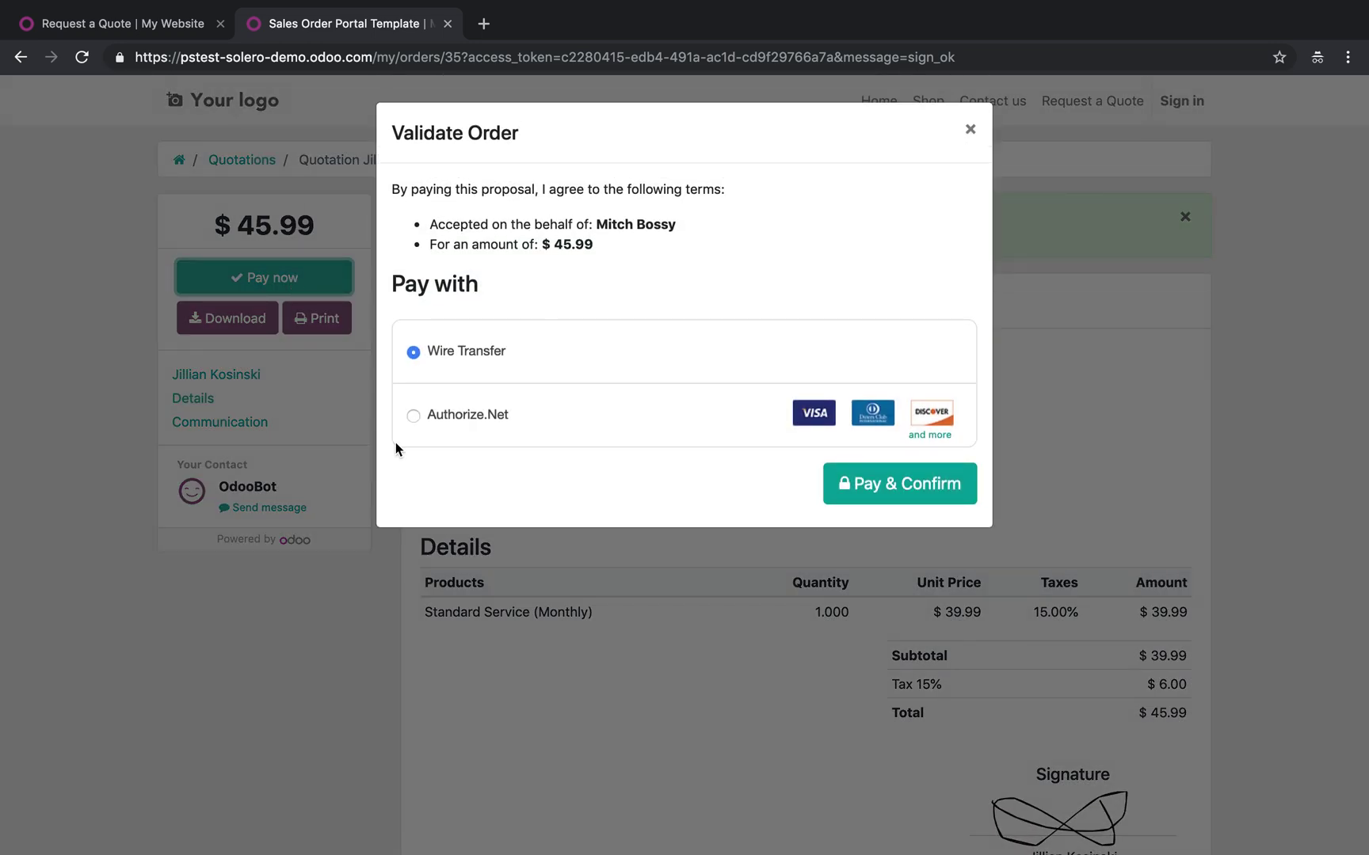
pyautogui.click(477, 416)
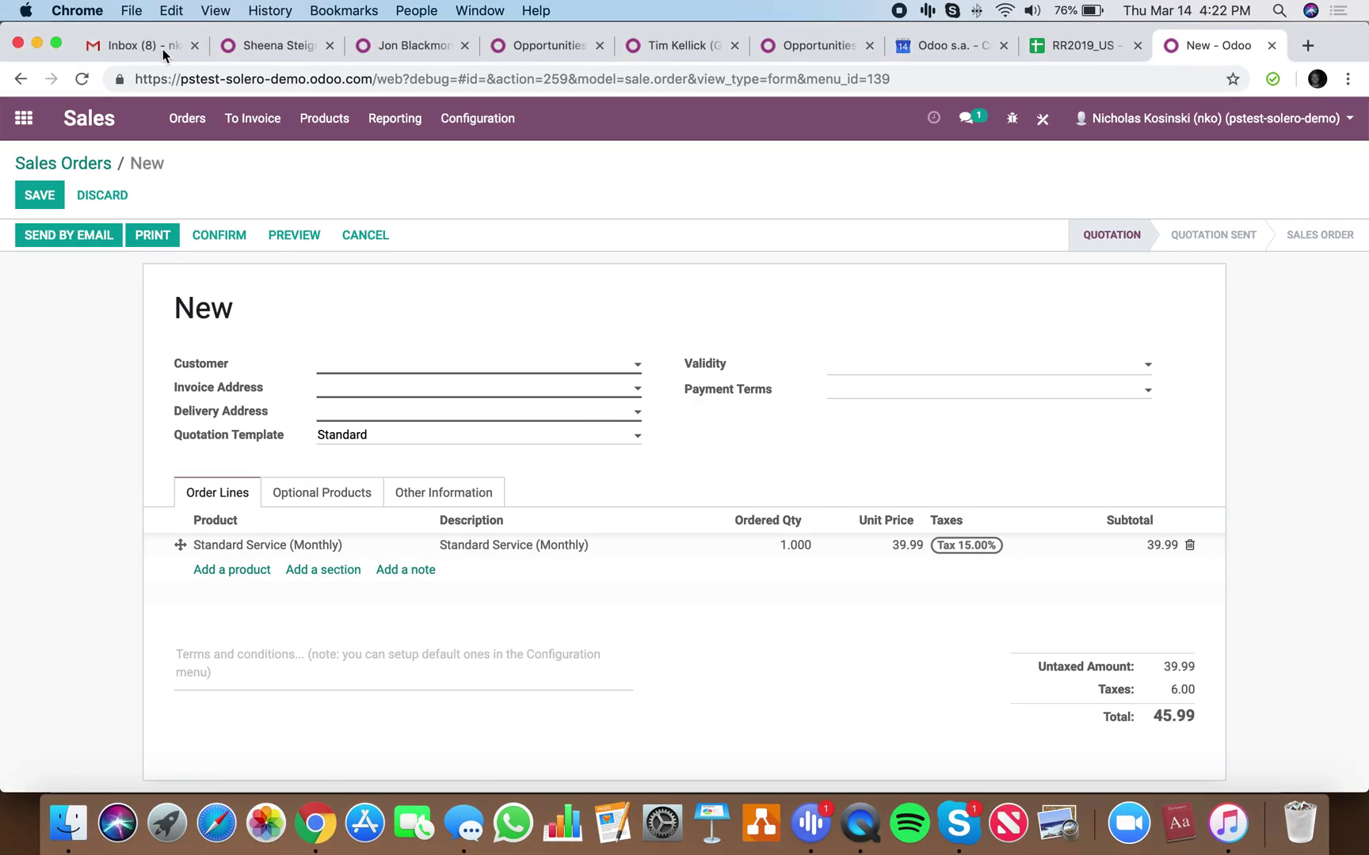
pyautogui.click(163, 48)
# Search Gmail for 'authori', open the Authorize.Net Credentials email and select the Visa test number
pyautogui.click(334, 119)
pyautogui.write('auo')
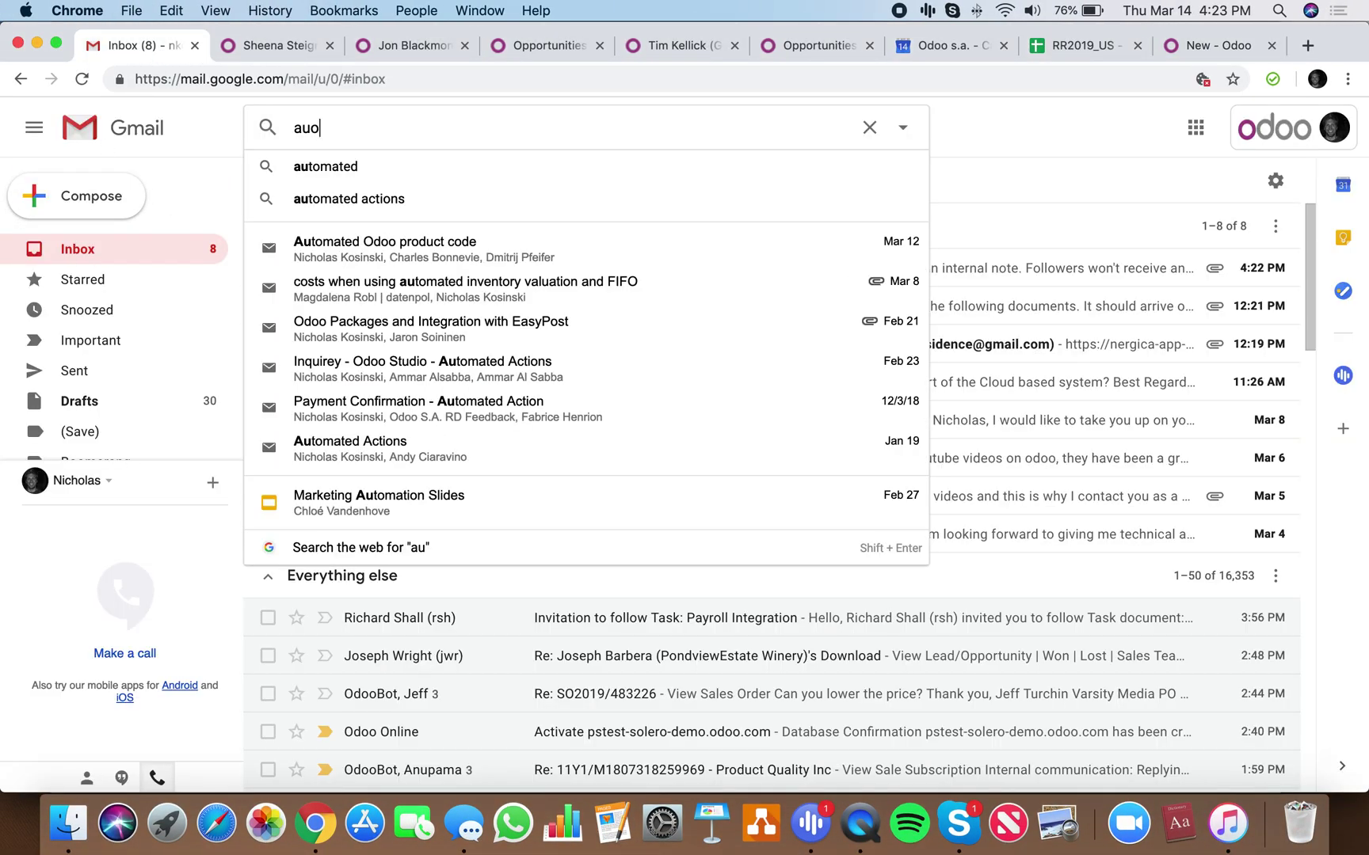
pyautogui.press('BackSpace')
pyautogui.write('thori')
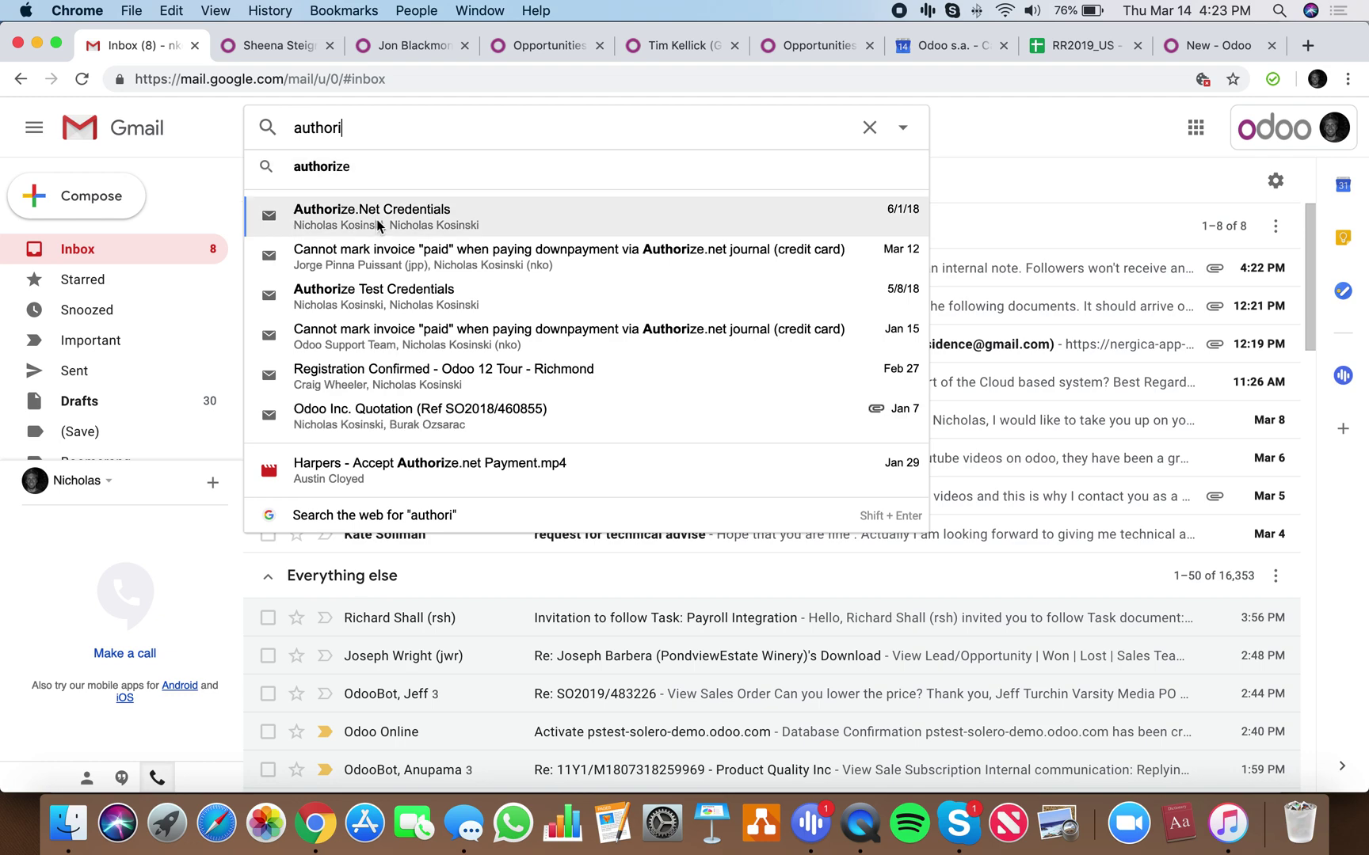
pyautogui.press('Escape')
pyautogui.click(441, 440)
pyautogui.scroll(-5, 438, 443)
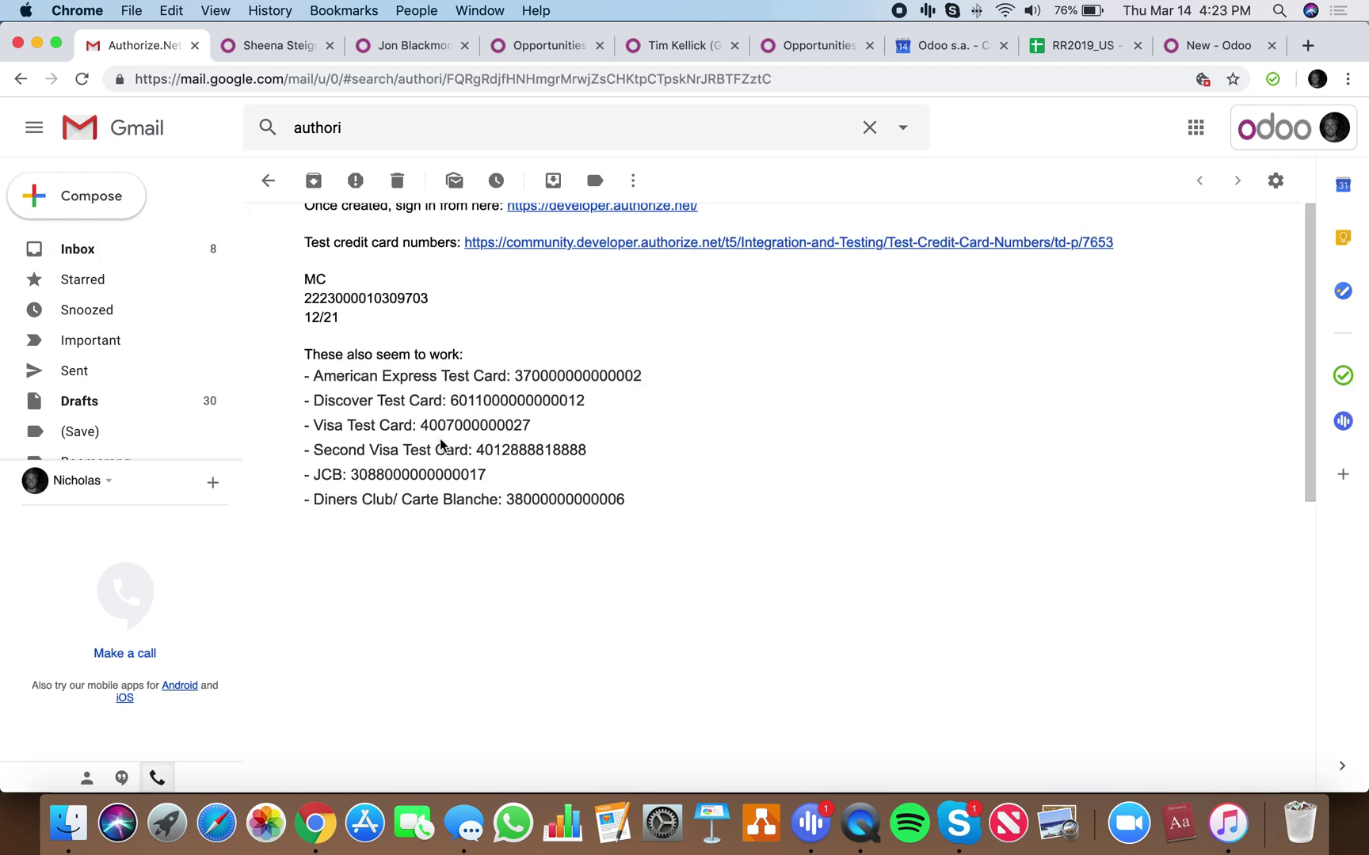
pyautogui.scroll(3, 442, 443)
pyautogui.scroll(-3, 475, 515)
pyautogui.moveTo(550, 587); pyautogui.dragTo(420, 583)
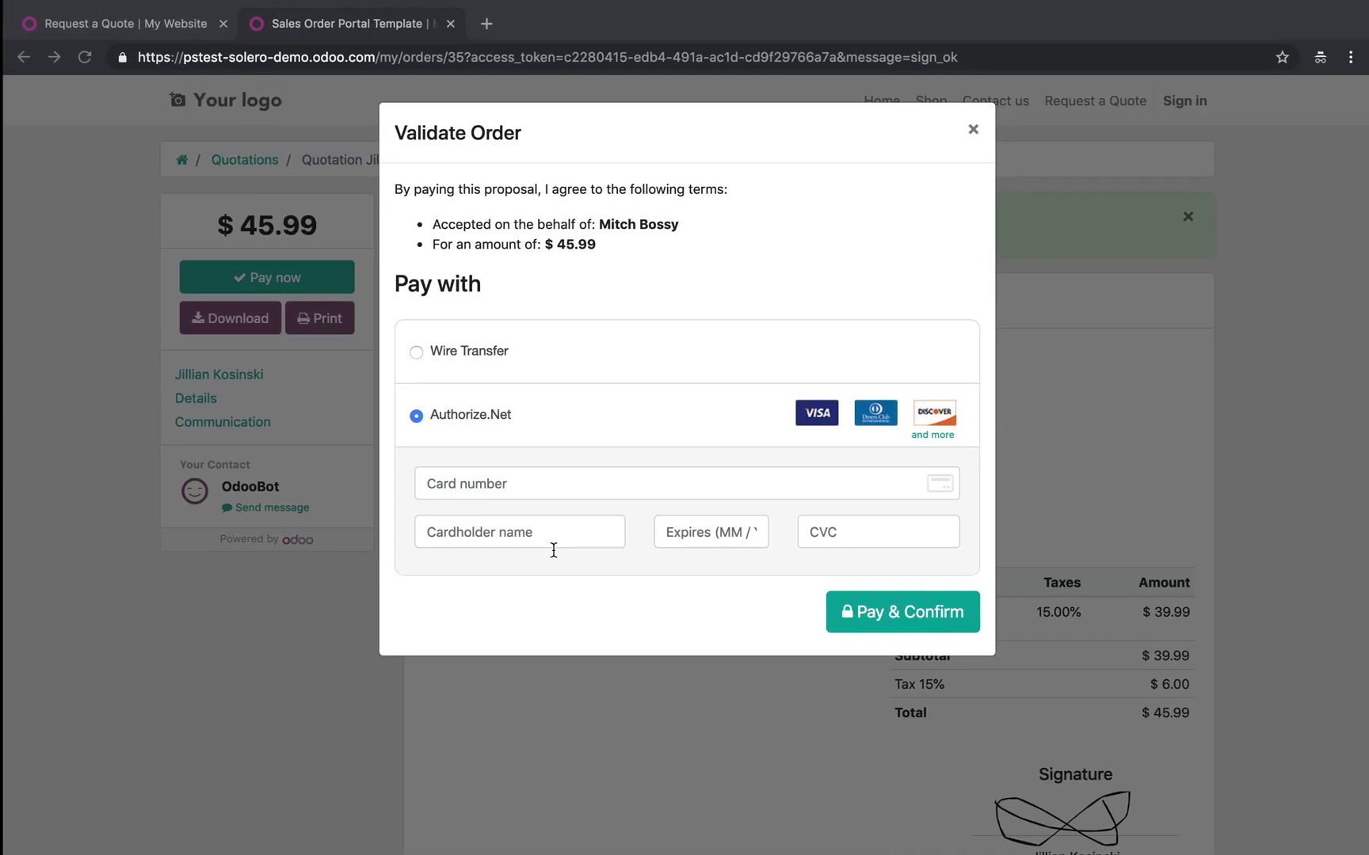
# Pay with the Visa test card, customer's name as cardholder, expiry 12 / 21, CVC 123
pyautogui.press('super+v')
pyautogui.click(510, 529)
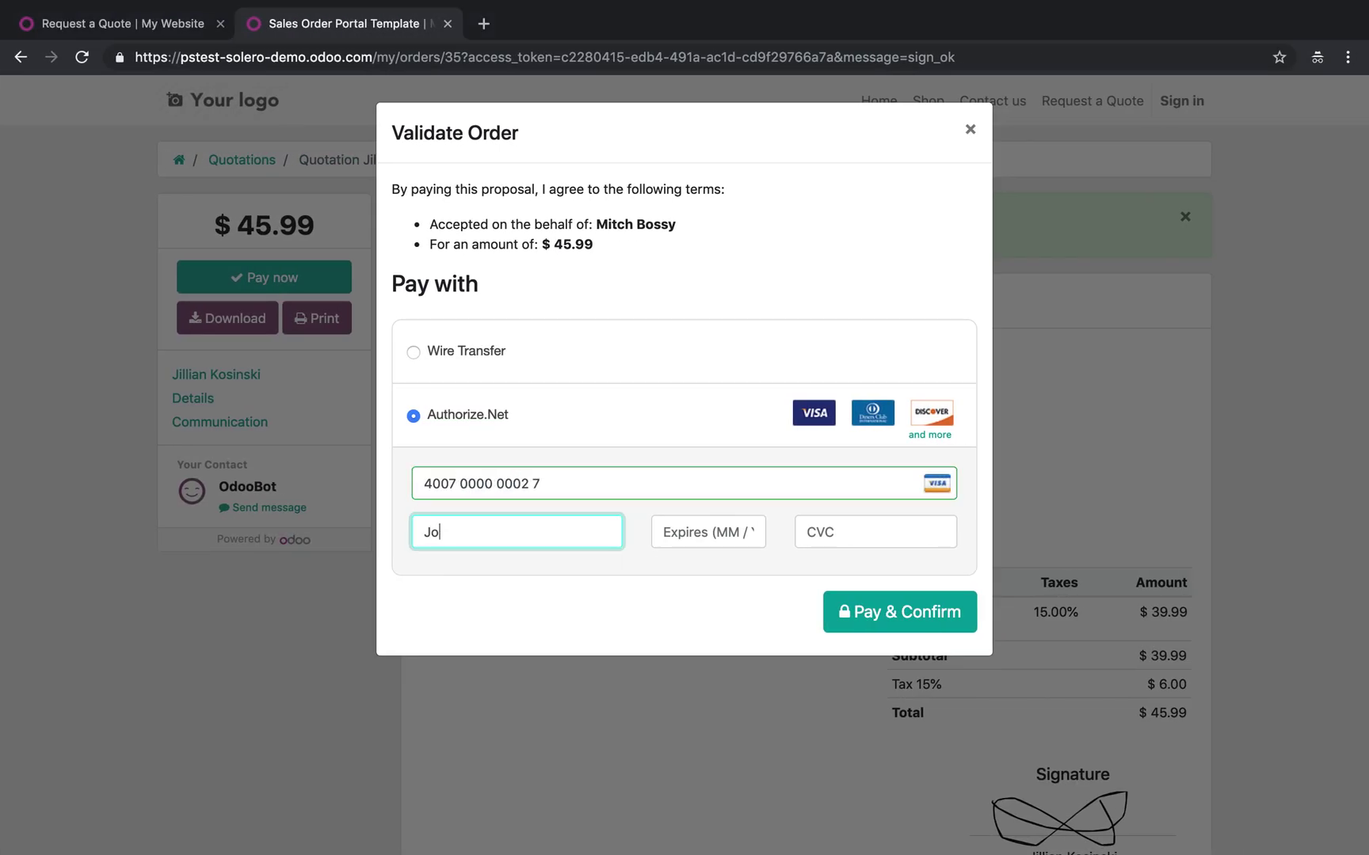
pyautogui.click(708, 531)
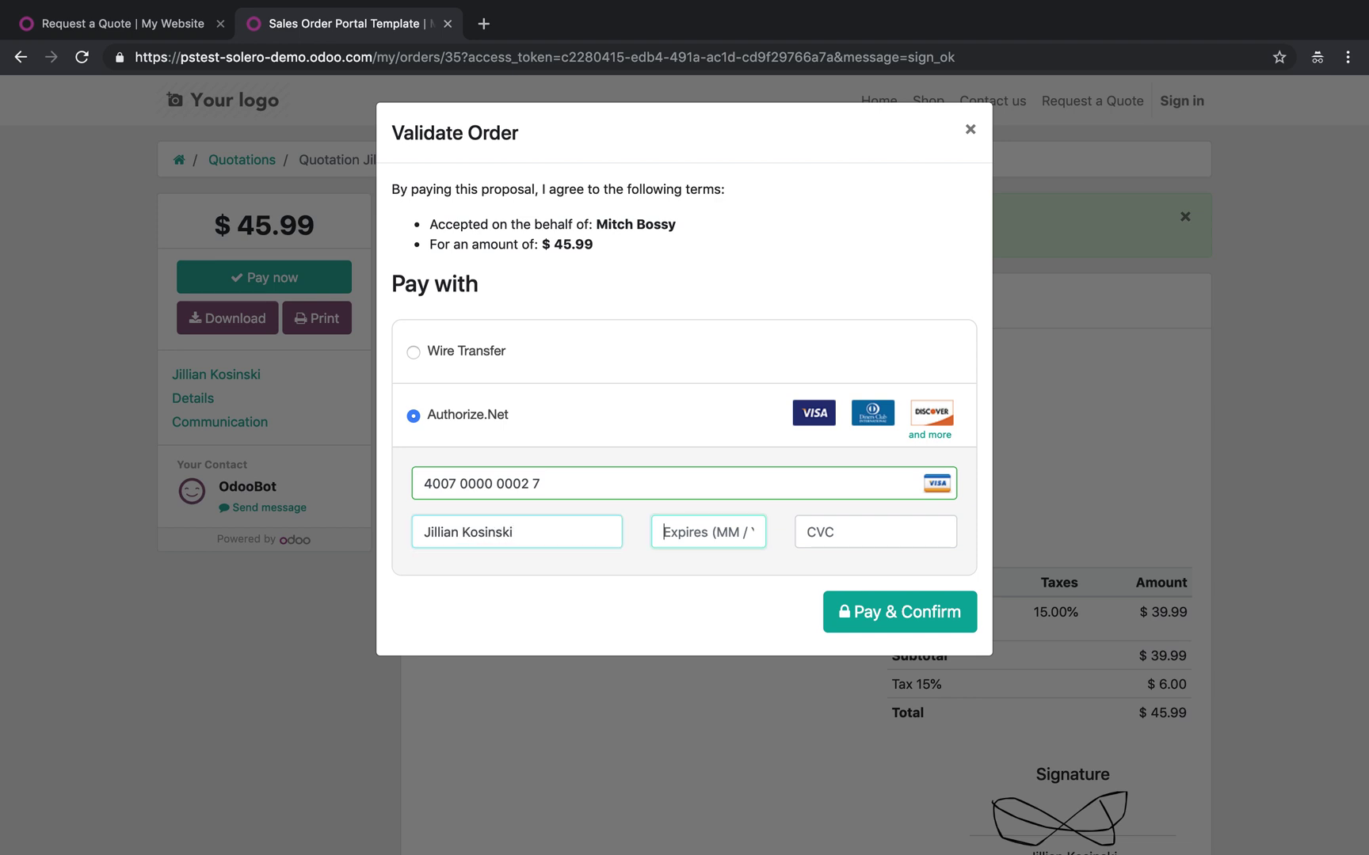
pyautogui.write('12 / 21')
pyautogui.press('Tab')
pyautogui.write('123')
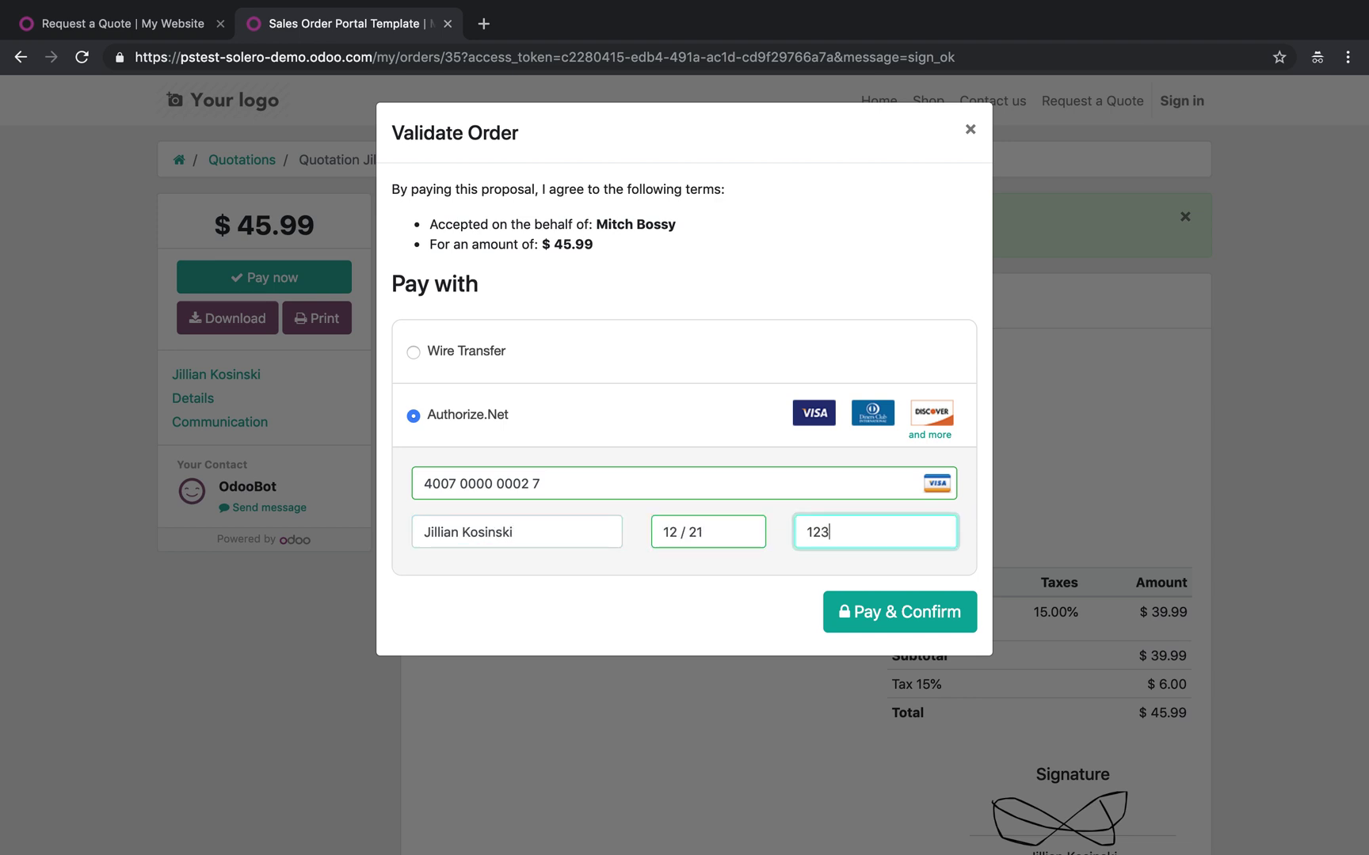
pyautogui.press('Return')
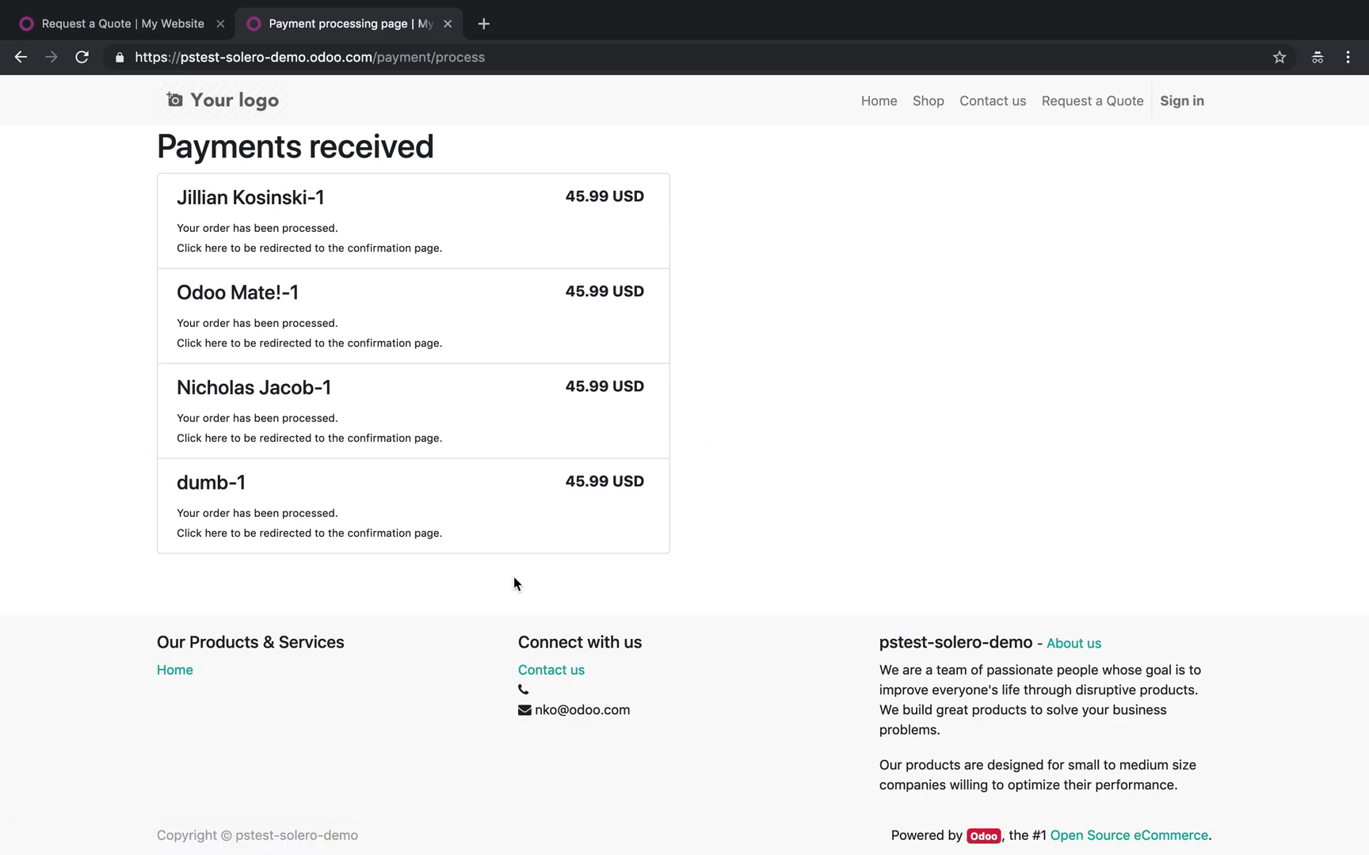
# Open the processed order's confirmation page, then return to the back-end sales order
pyautogui.click(388, 231)
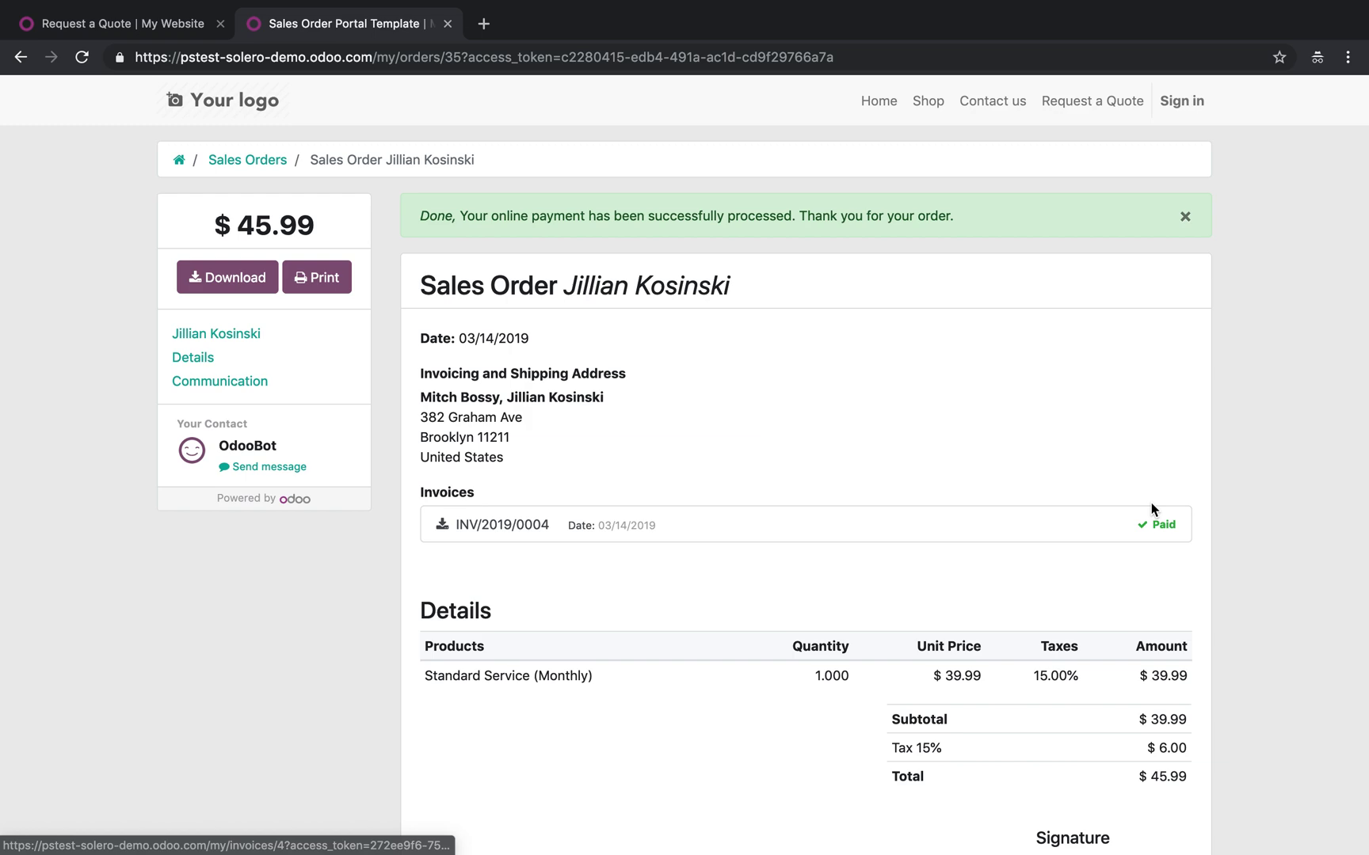
pyautogui.hotkey('ctrl', 'Left')
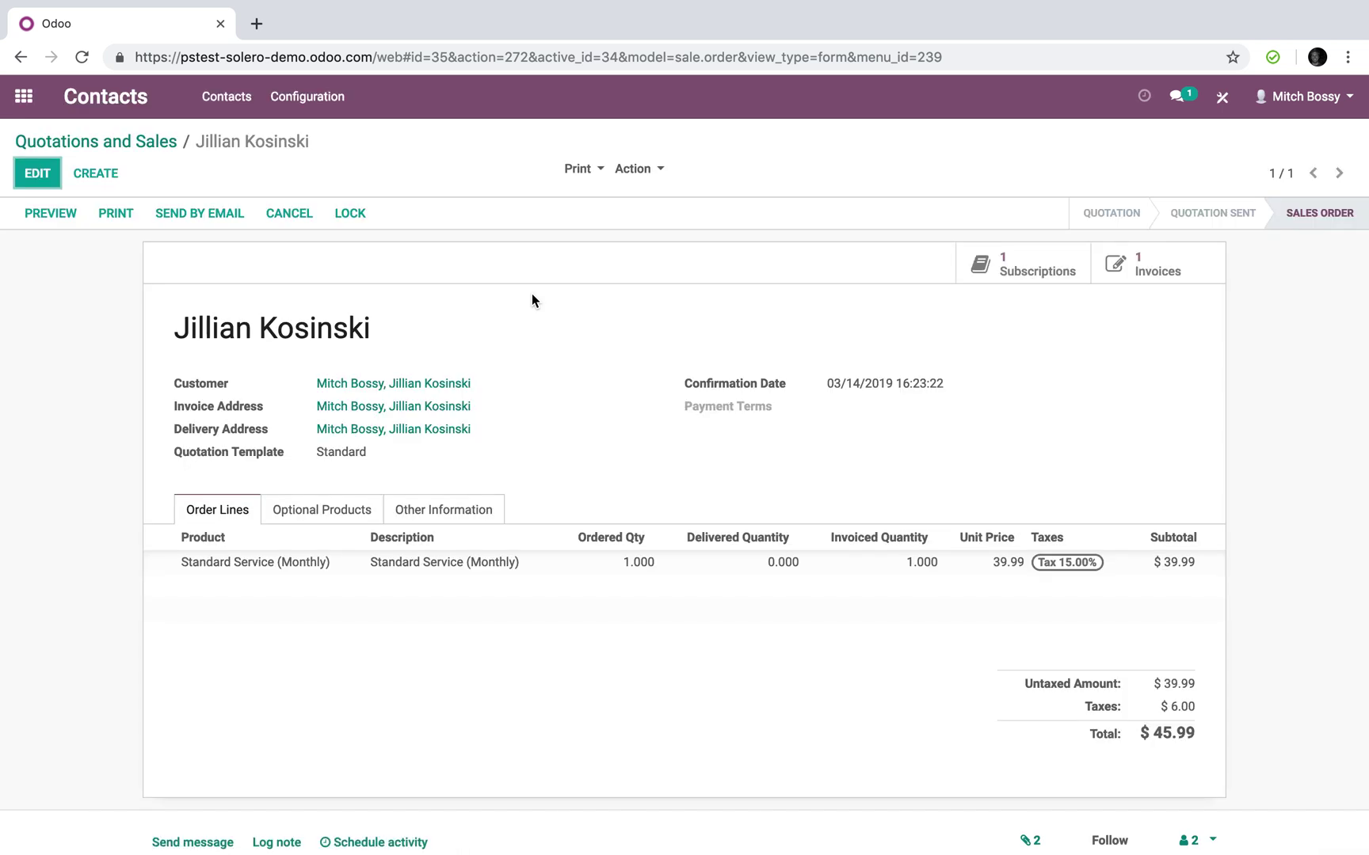
# Open invoice INV/2019/0004 and view its linked payment from the payment info popup
pyautogui.click(1209, 276)
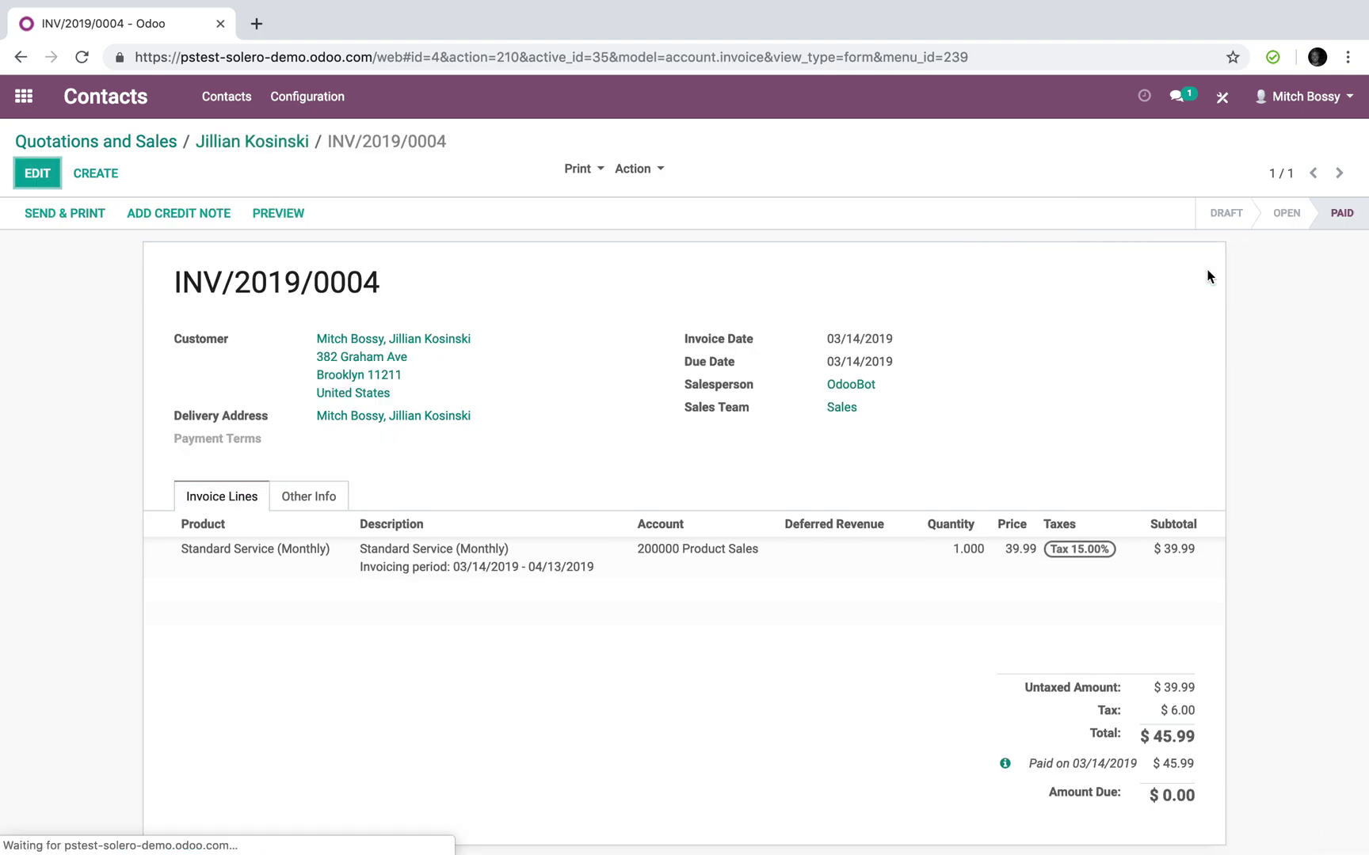
pyautogui.scroll(-5, 1207, 276)
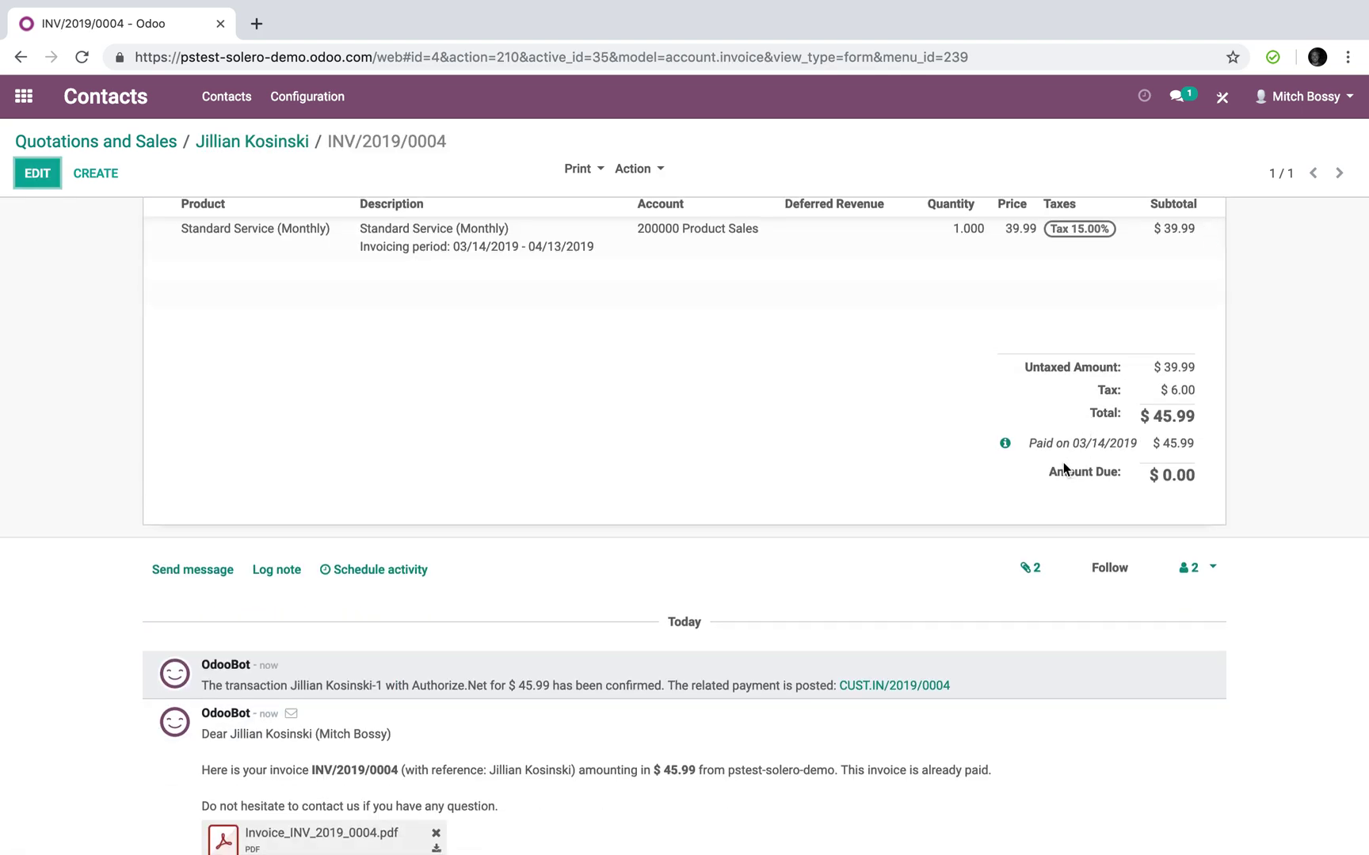
pyautogui.moveTo(1029, 442); pyautogui.dragTo(1085, 445)
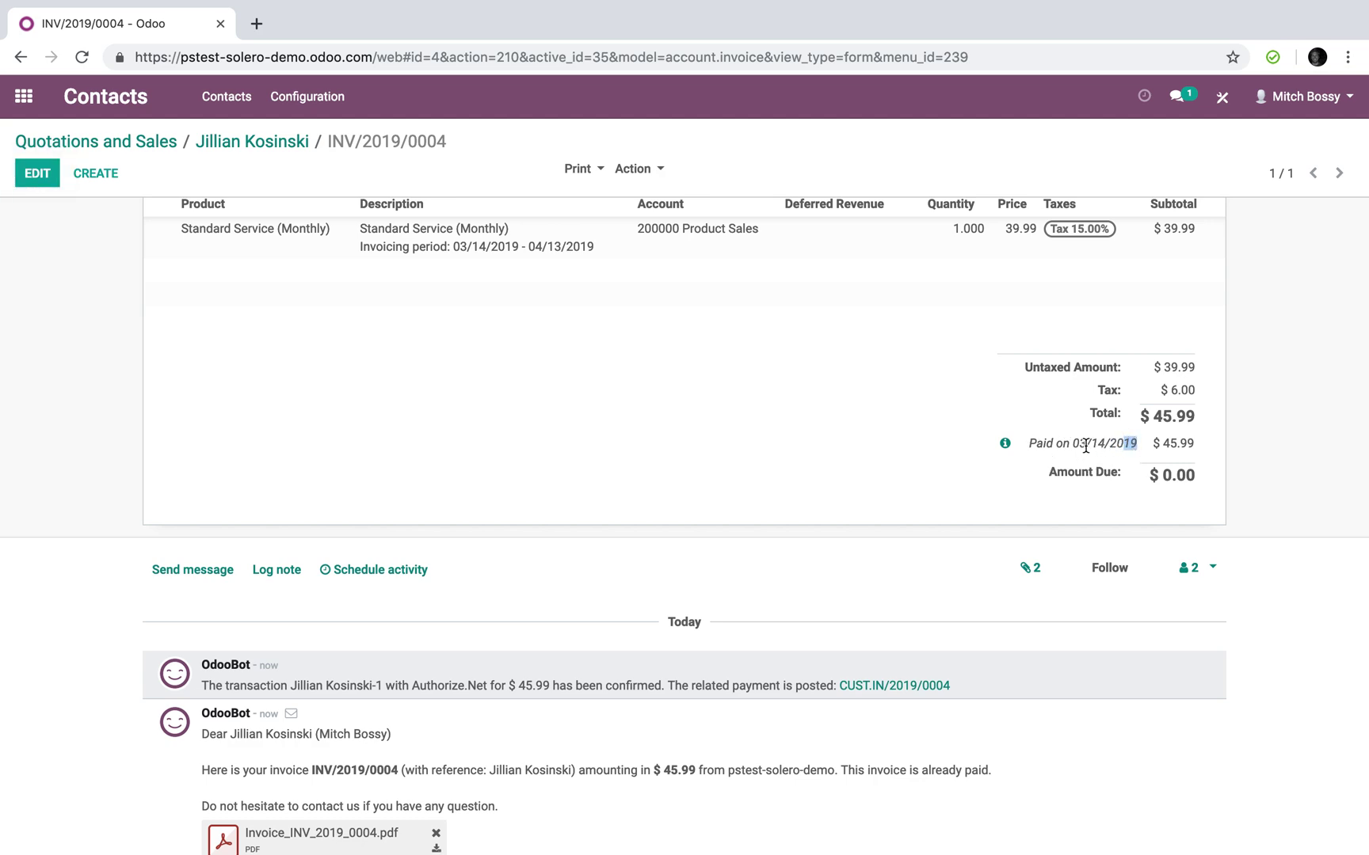
pyautogui.click(1007, 444)
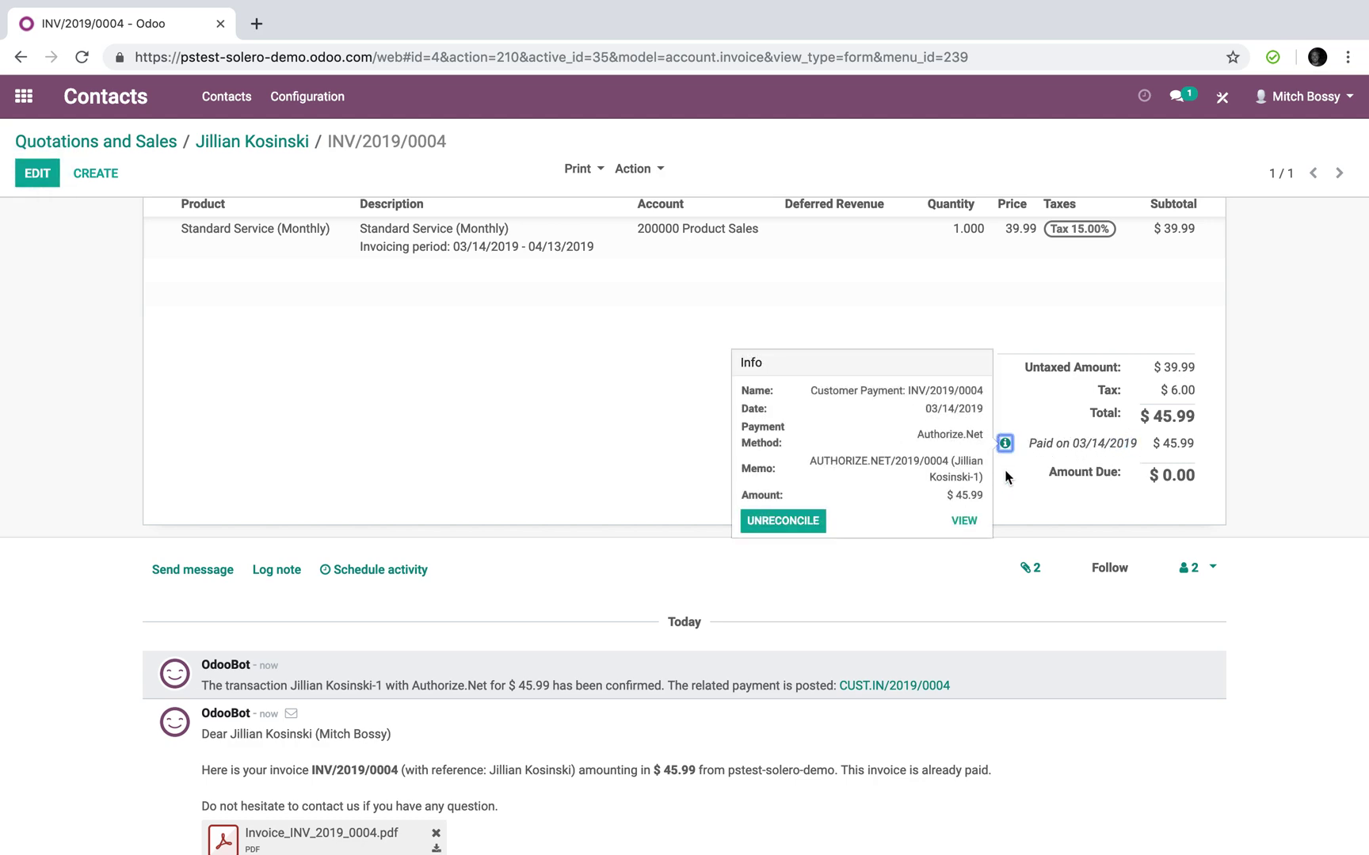
pyautogui.click(964, 521)
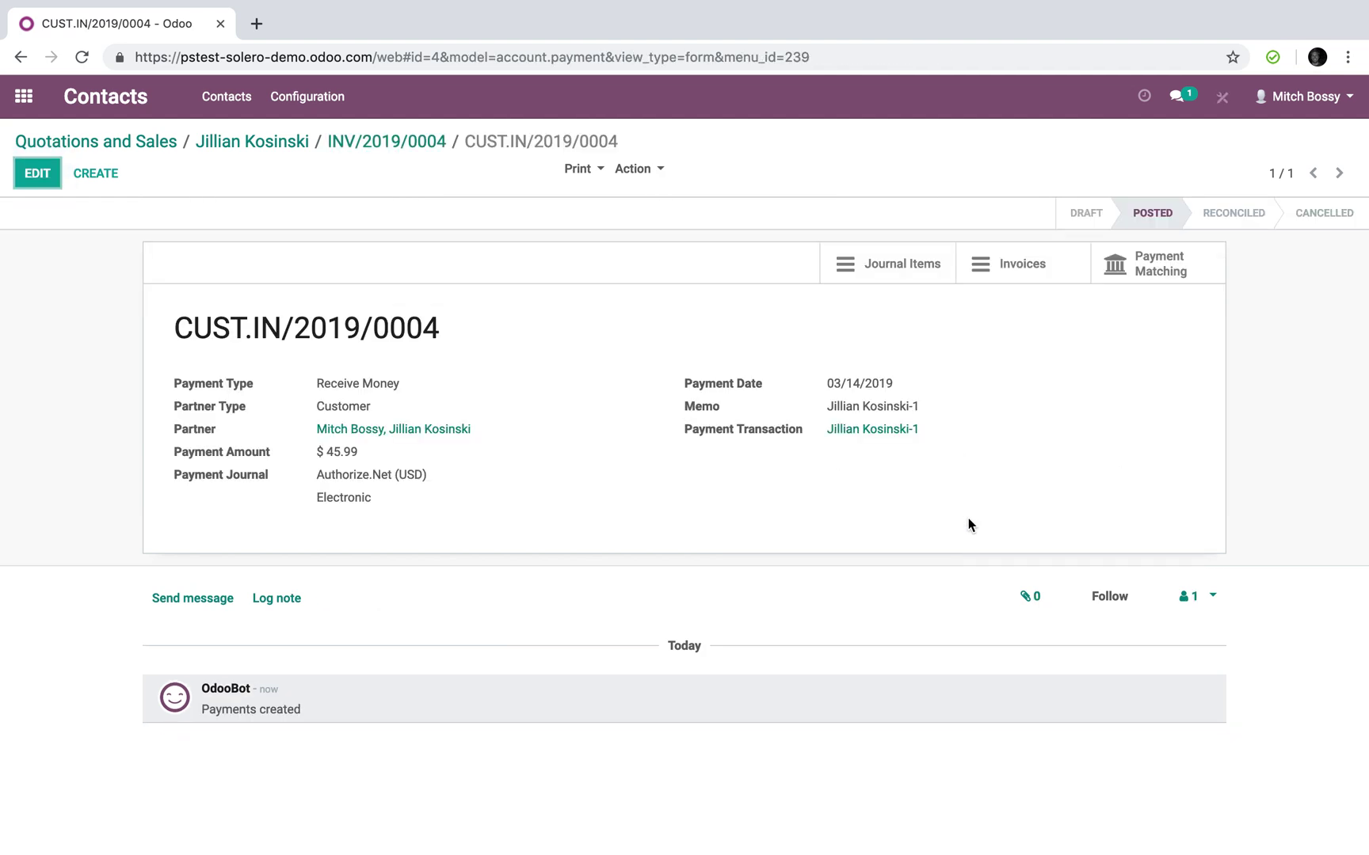
# Return to the invoice and open payment CUST.IN/2019/0004 from its chatter link
pyautogui.click(396, 143)
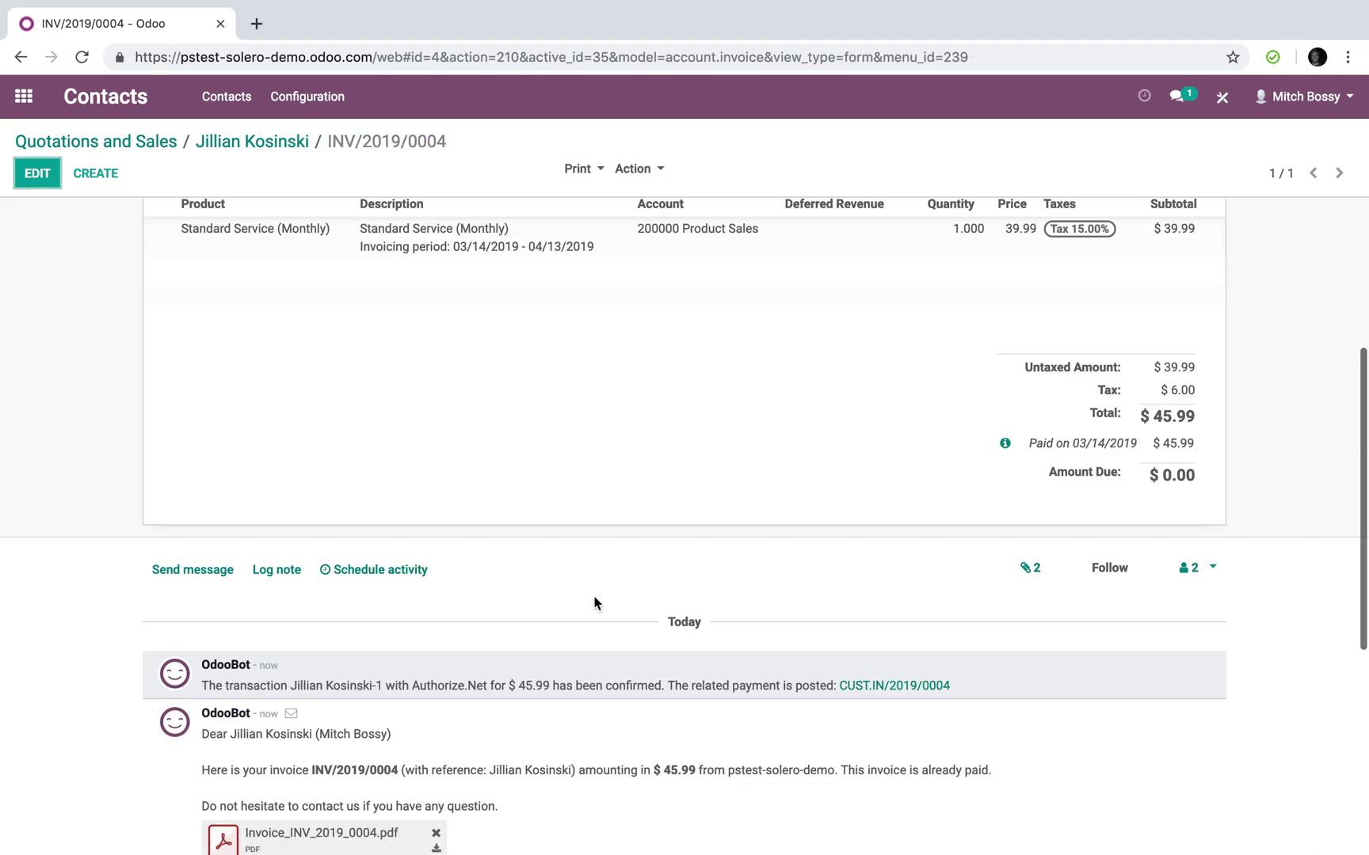
pyautogui.scroll(-3, 596, 602)
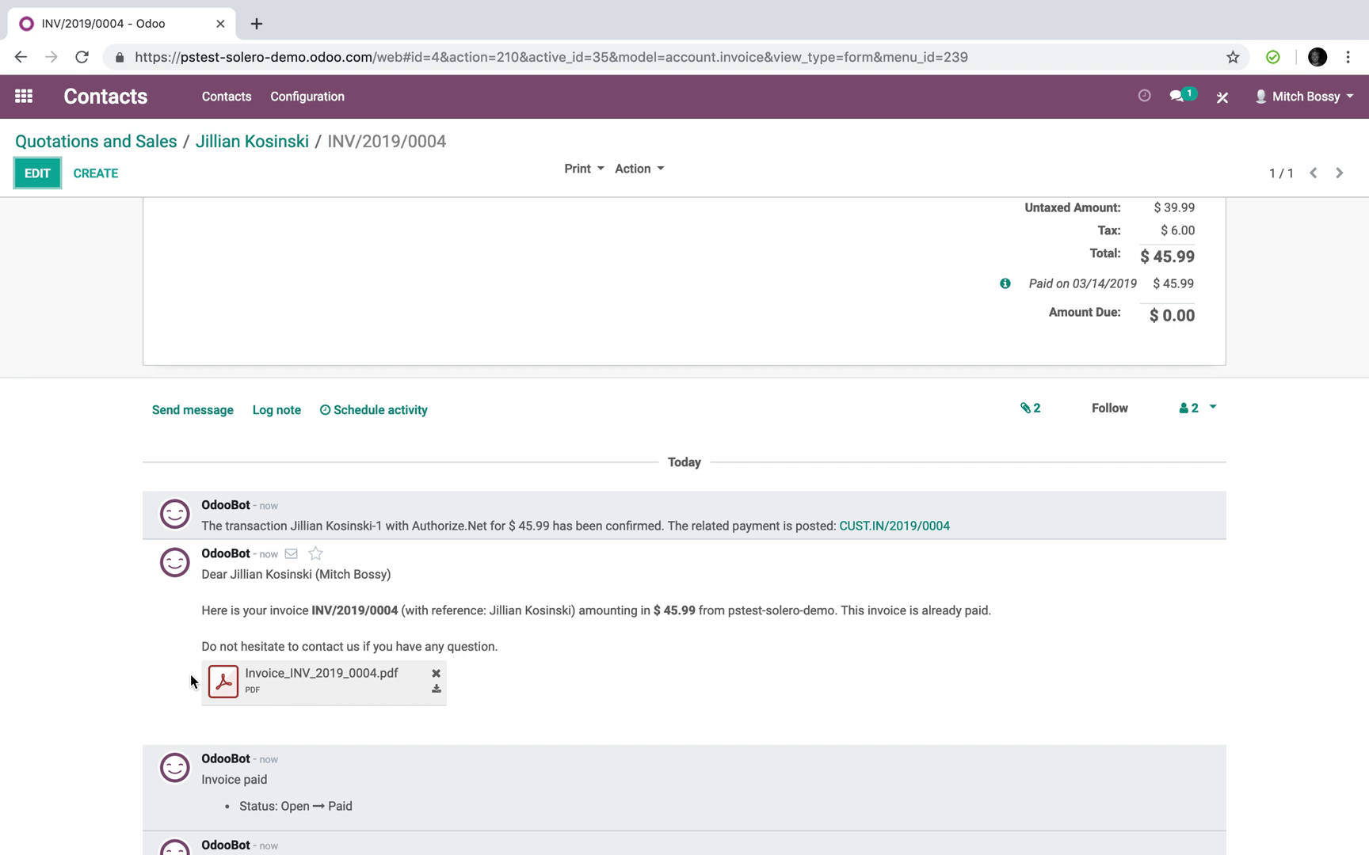
pyautogui.scroll(-2, 308, 679)
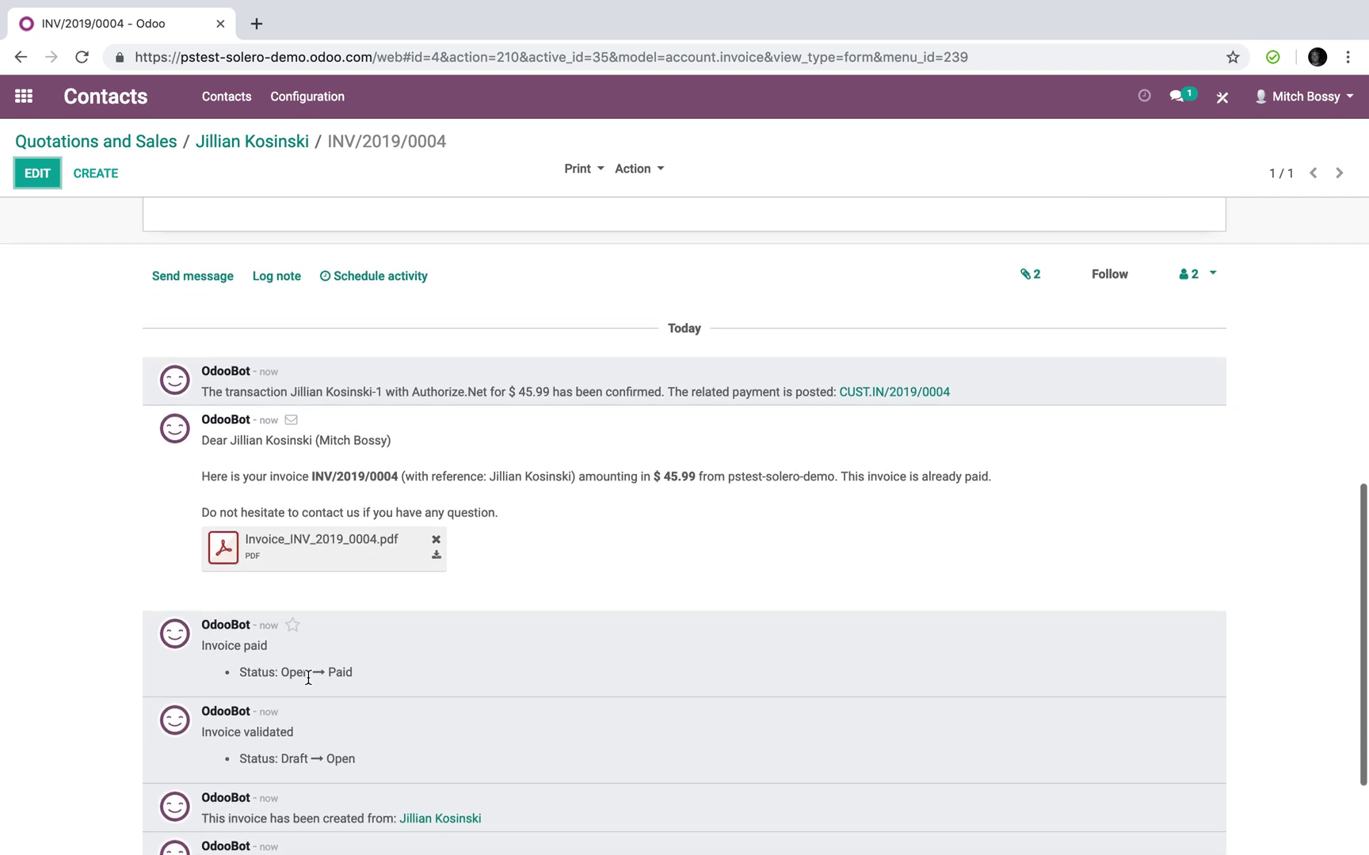
pyautogui.scroll(2, 308, 679)
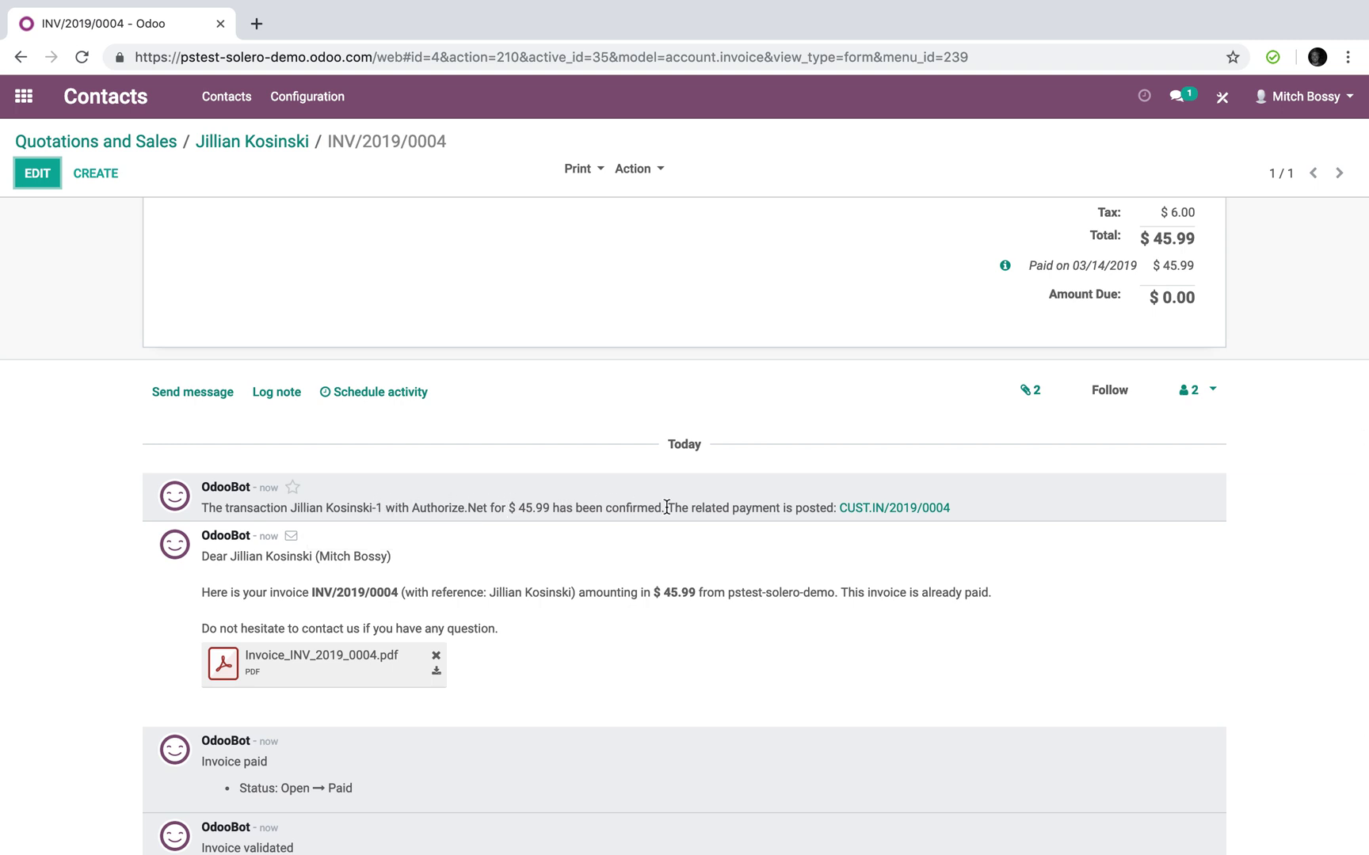
pyautogui.click(899, 511)
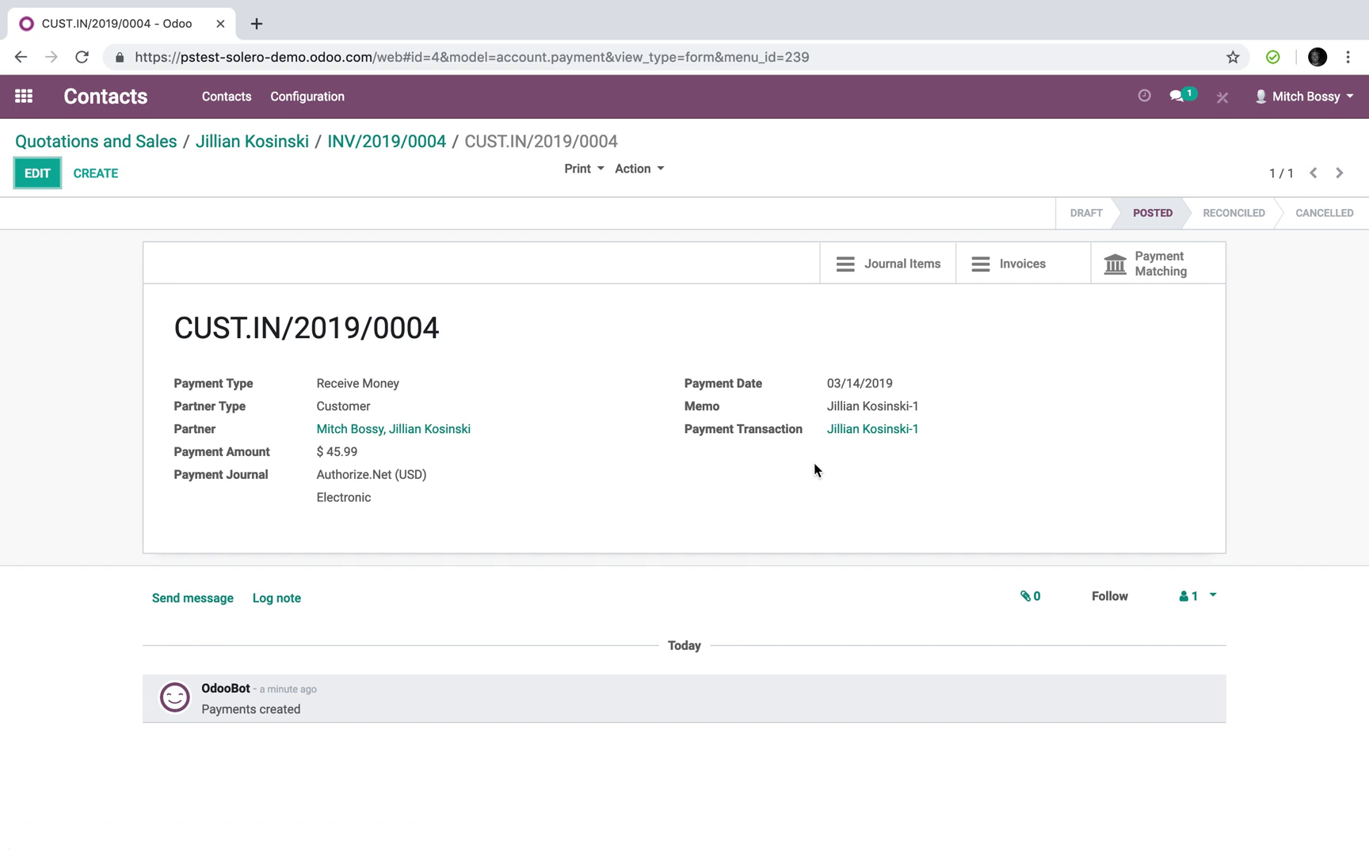
# Check the card payment transaction, then show invoice INV/2019/0004's journal entries reconciled under A4
pyautogui.click(862, 431)
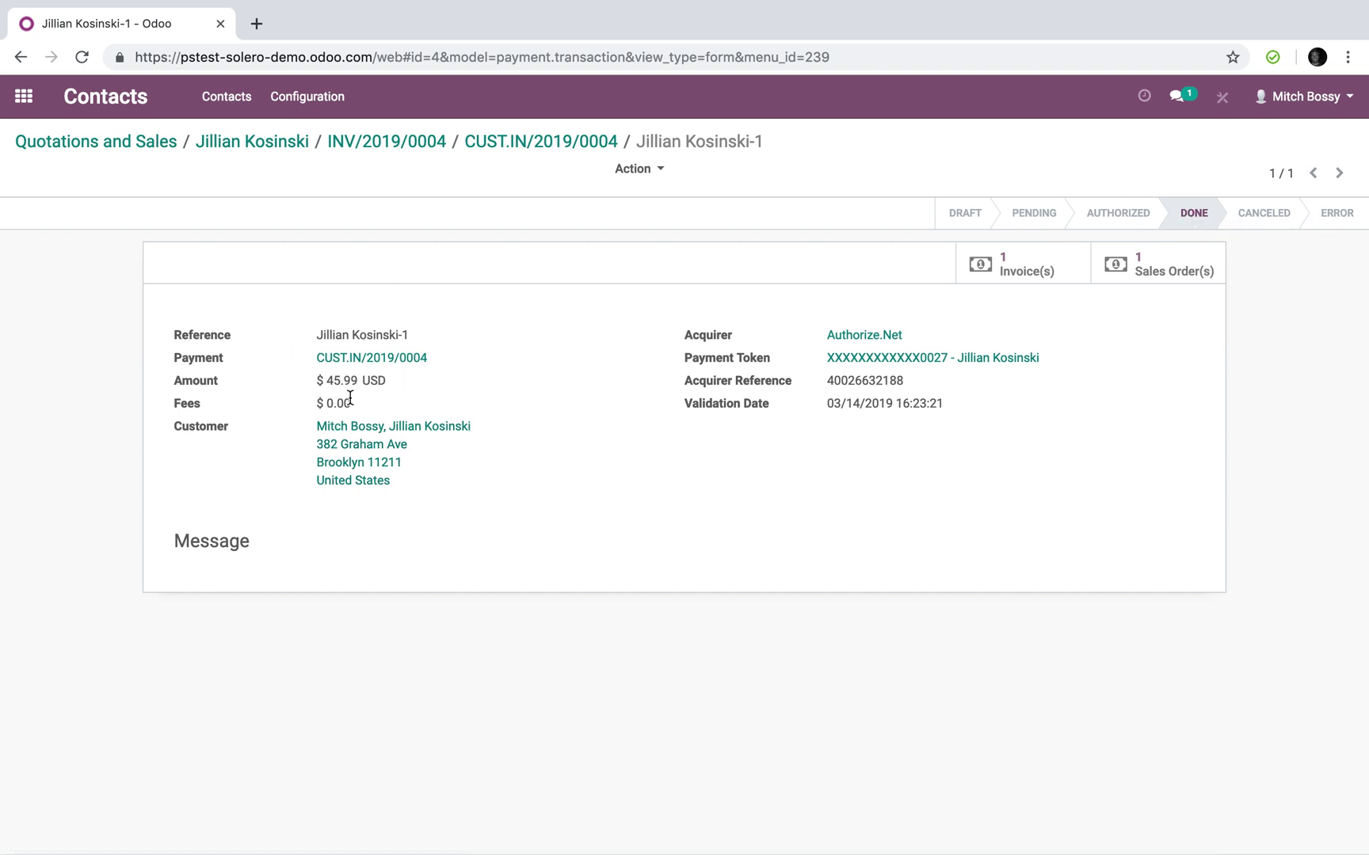
pyautogui.click(388, 144)
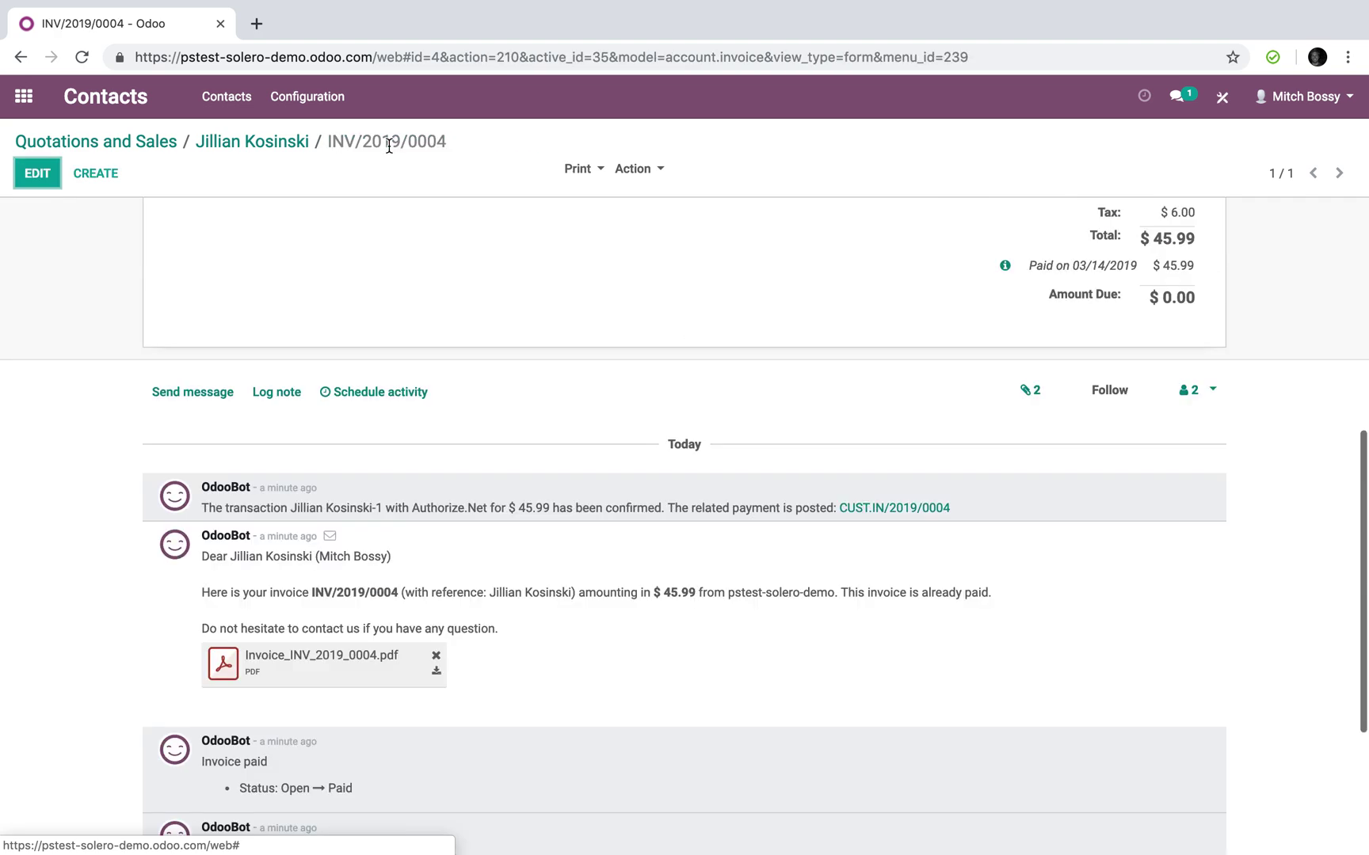
pyautogui.scroll(6, 564, 409)
pyautogui.click(317, 491)
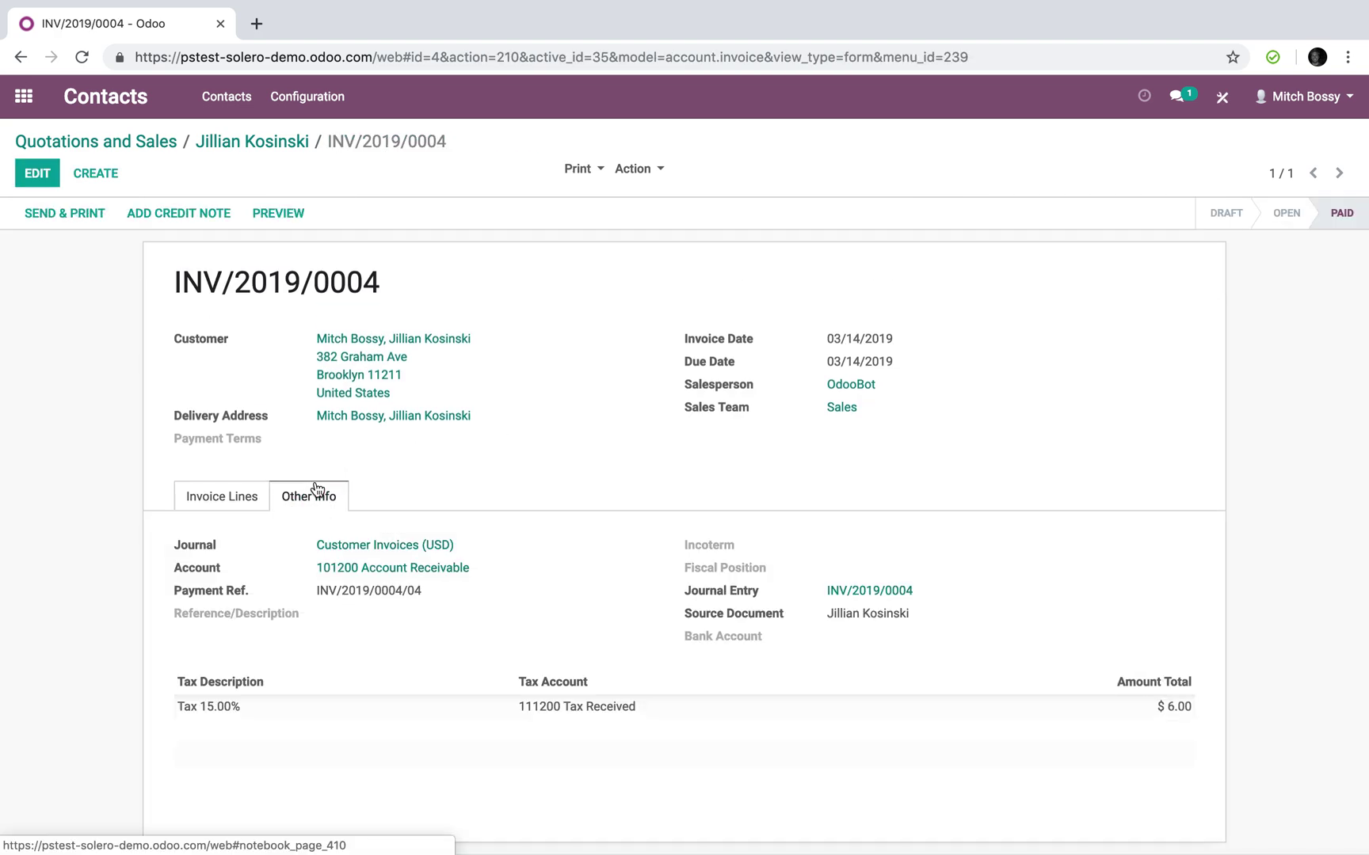
pyautogui.click(862, 592)
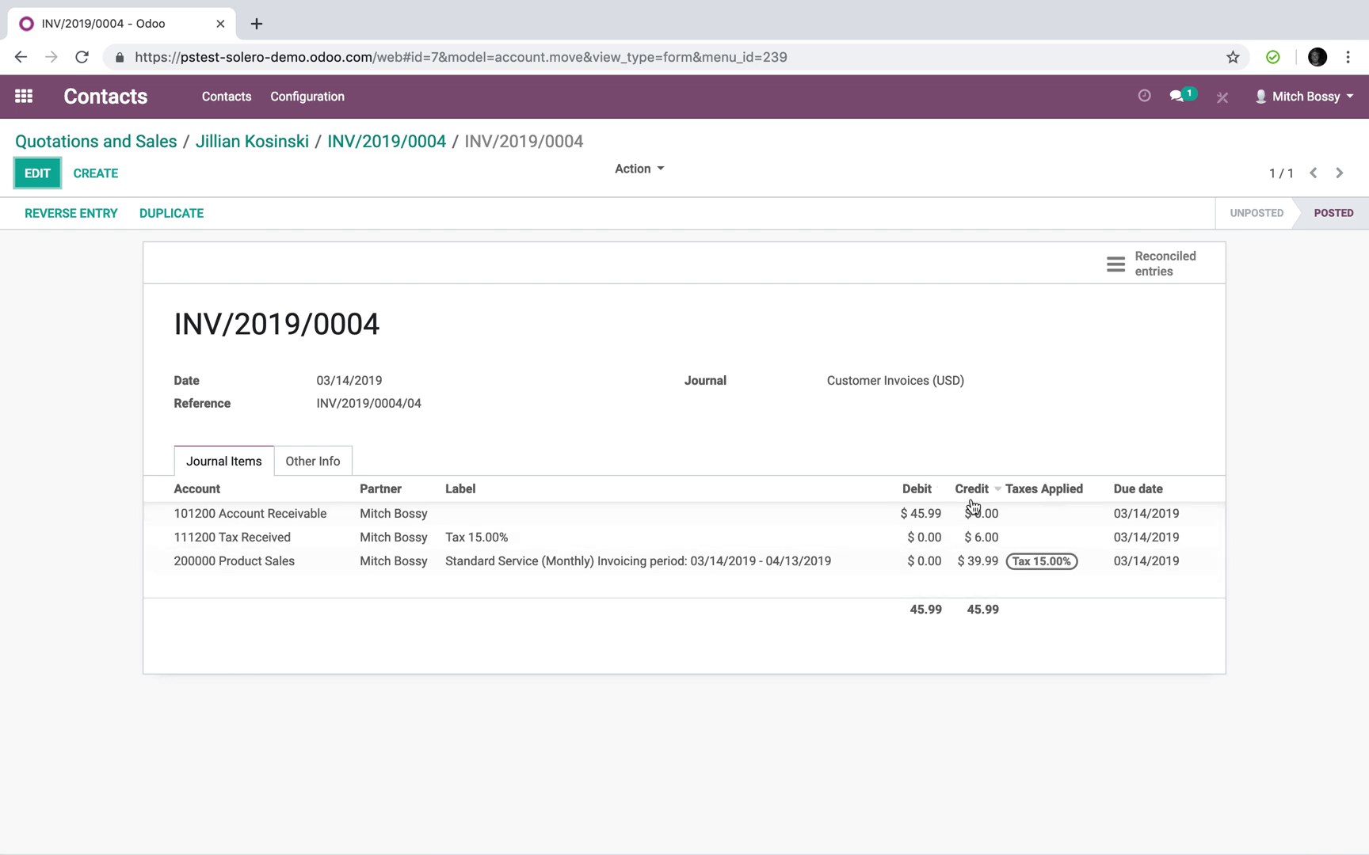
pyautogui.click(1148, 274)
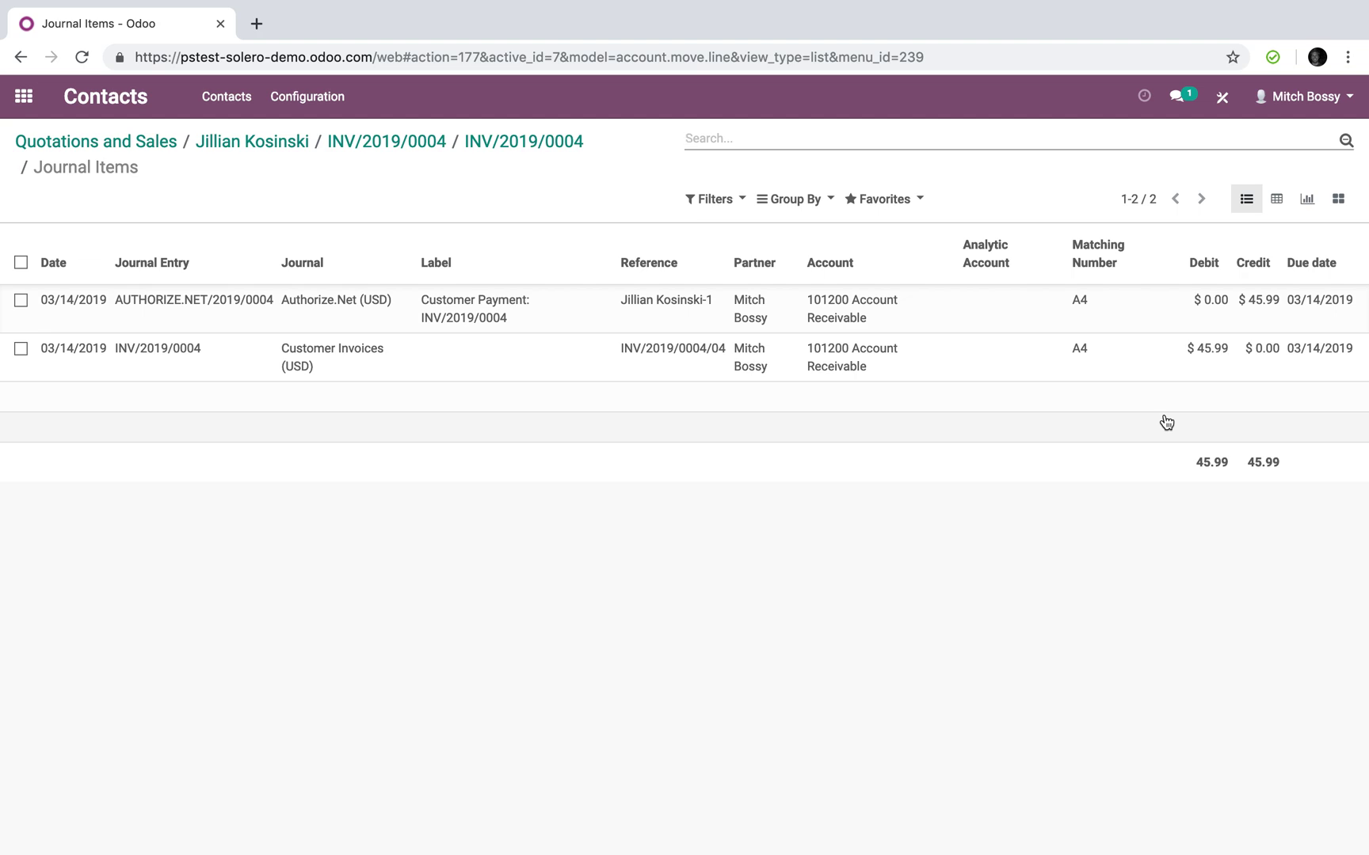
# Open subscription SUB004 from the sales order and confirm its next invoice date, 04/14/2019
pyautogui.click(363, 141)
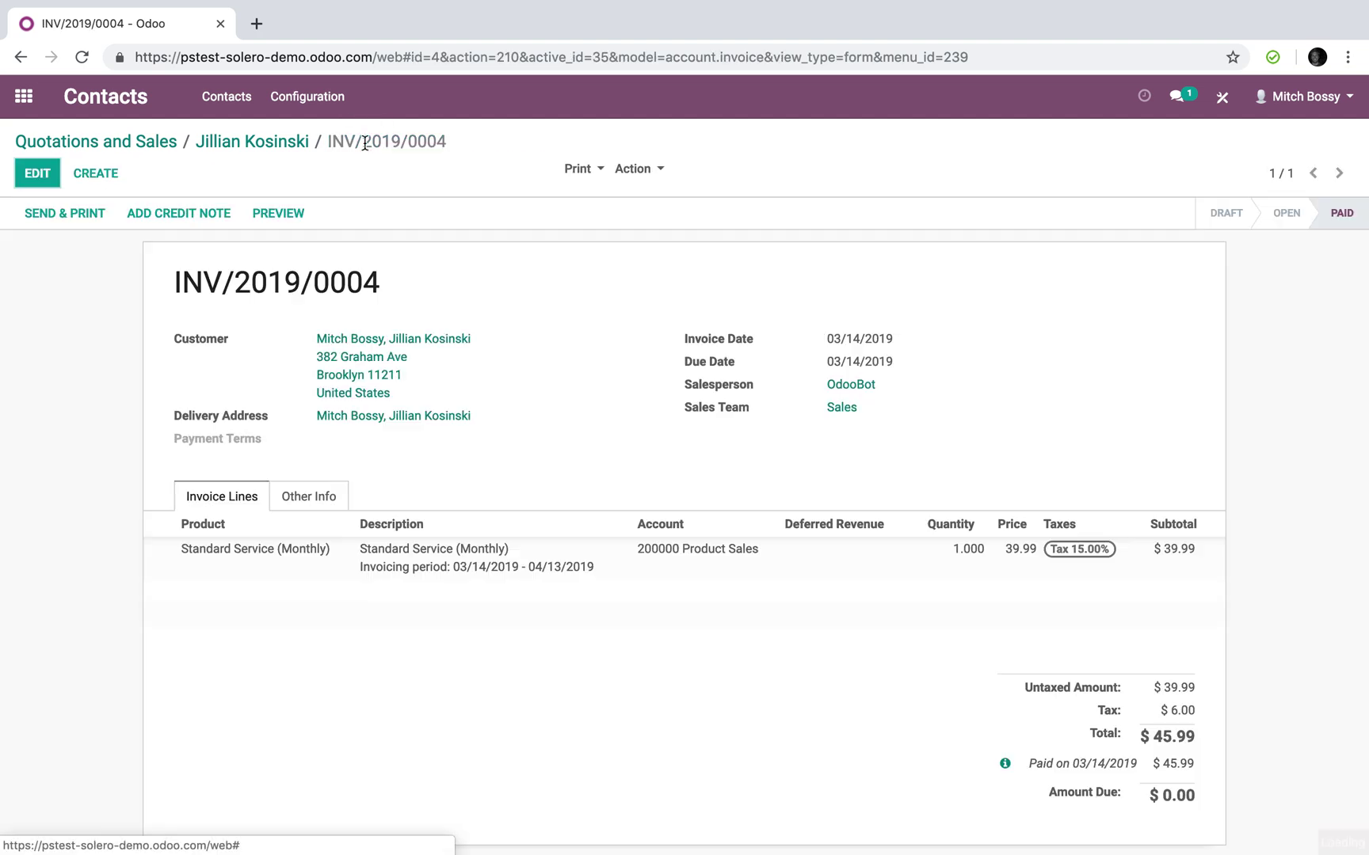
pyautogui.click(293, 143)
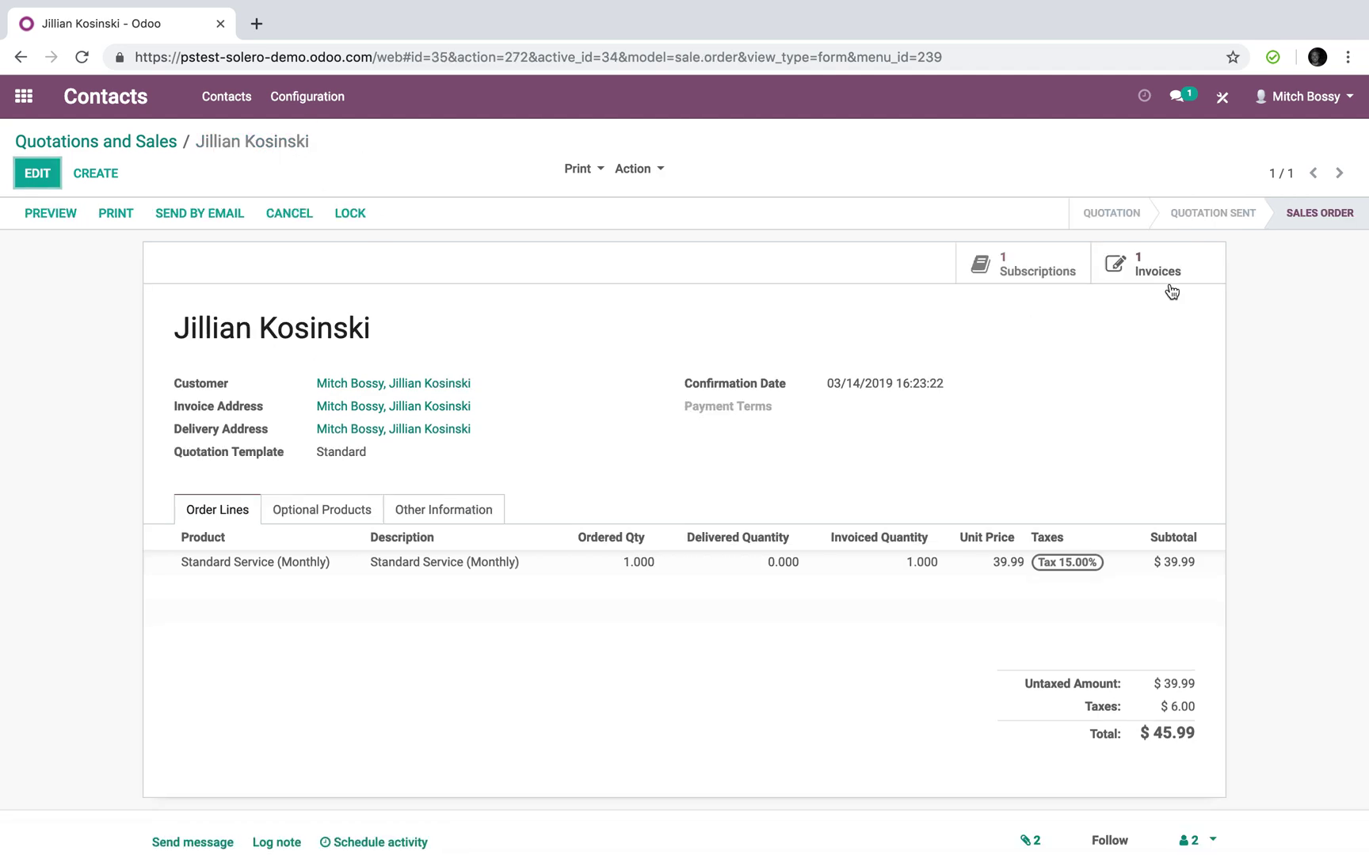
pyautogui.click(1019, 273)
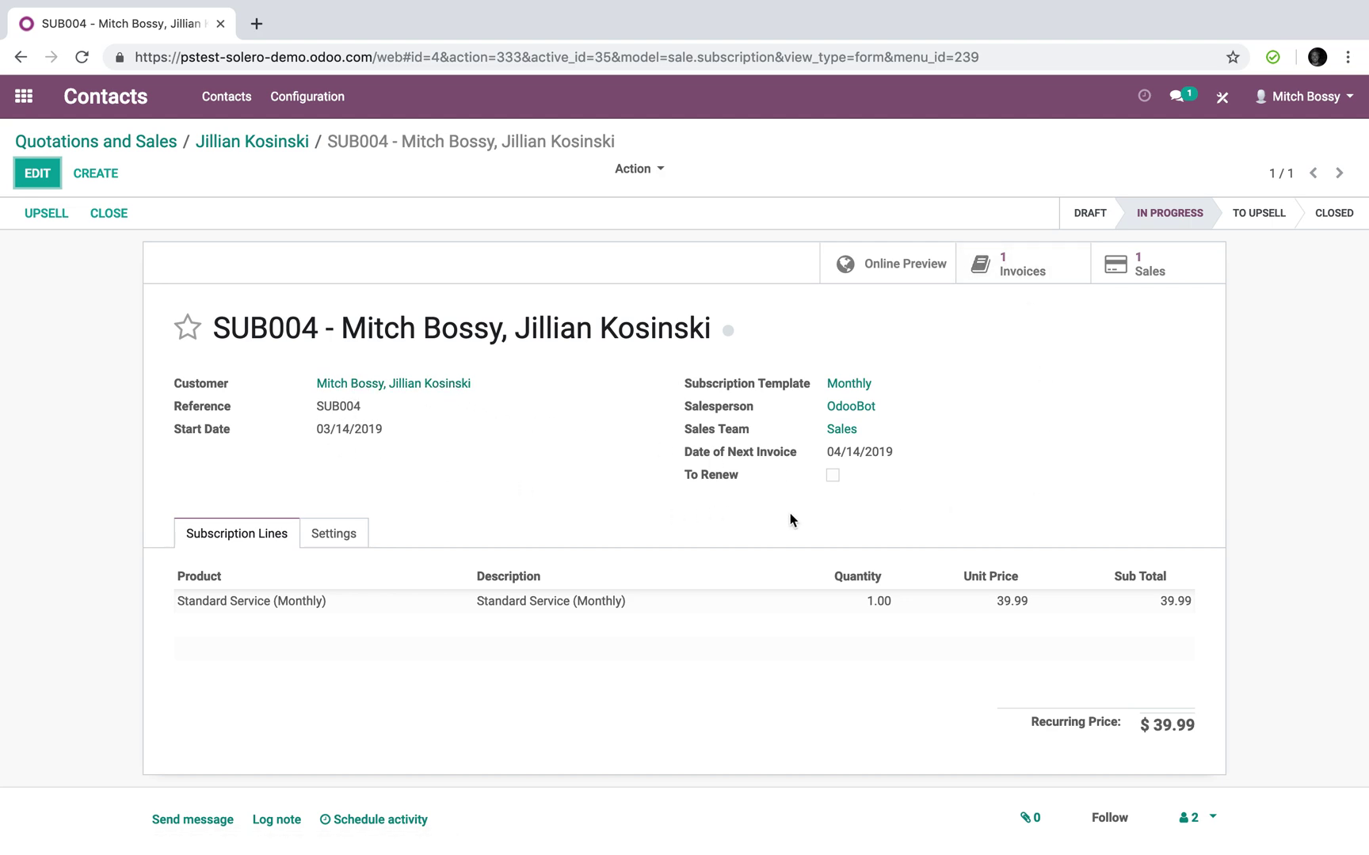
pyautogui.moveTo(818, 456); pyautogui.dragTo(926, 455)
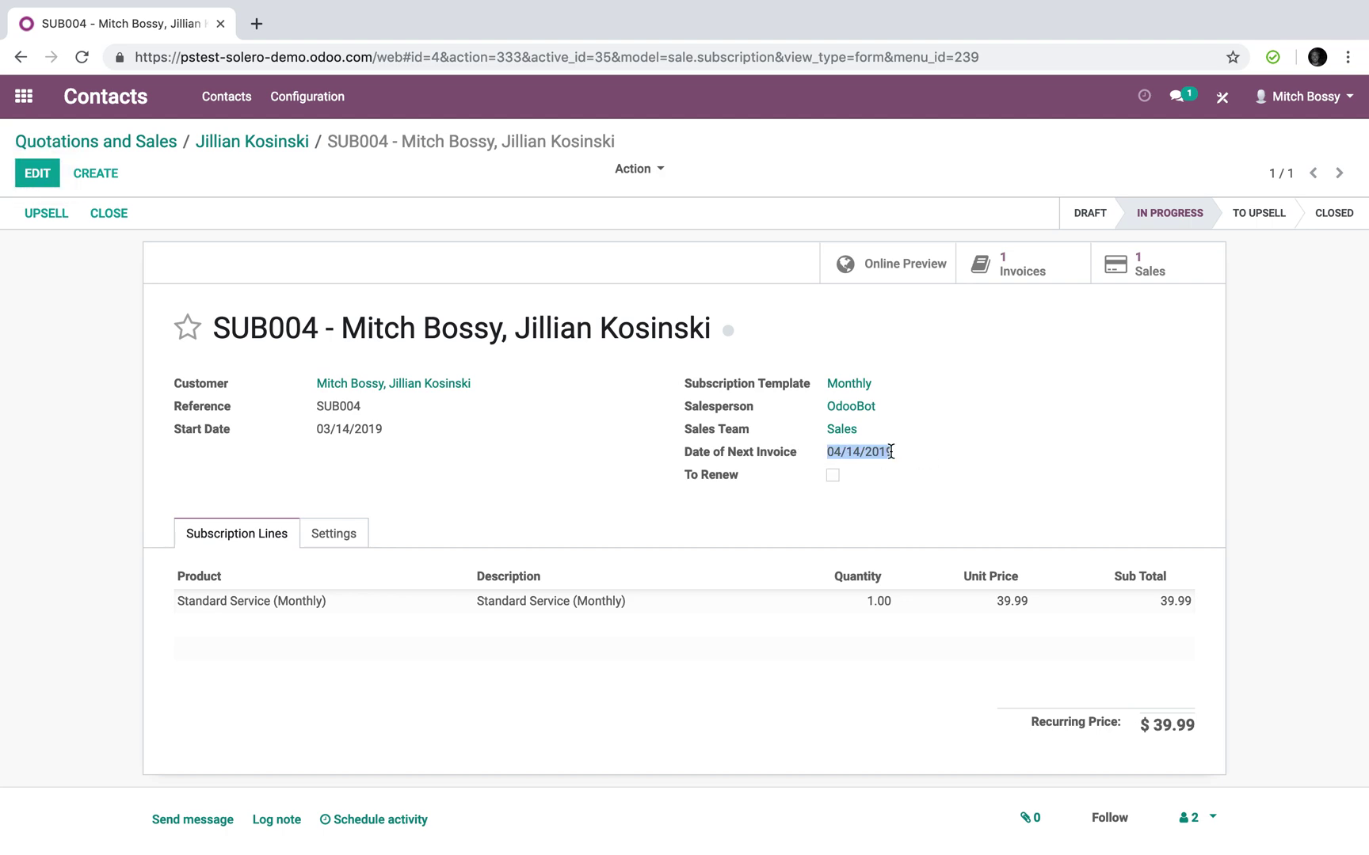
# Go to the subscription's source order and review the customer contact's linked records, including credit cards
pyautogui.scroll(-5, 916, 452)
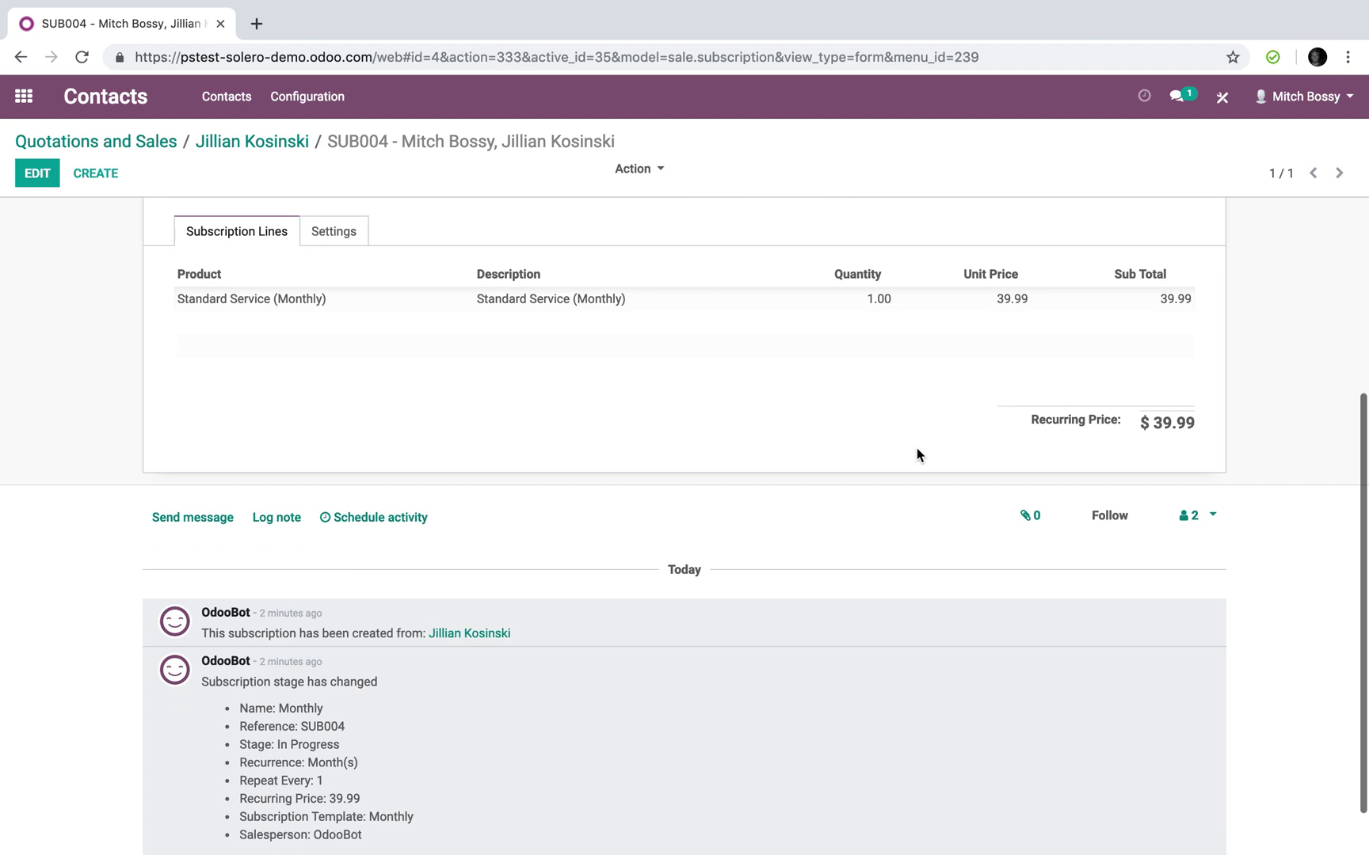
pyautogui.click(468, 572)
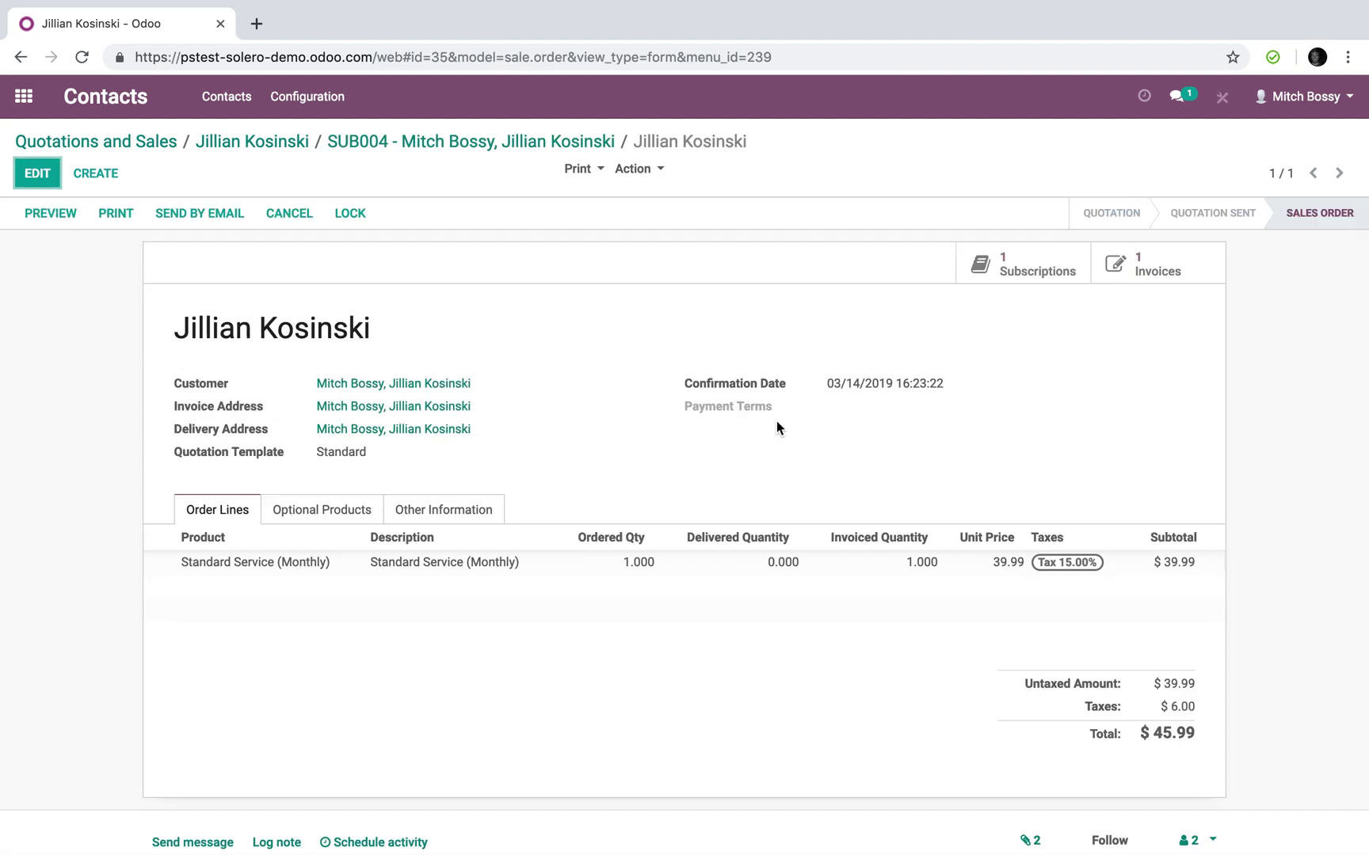
pyautogui.click(453, 387)
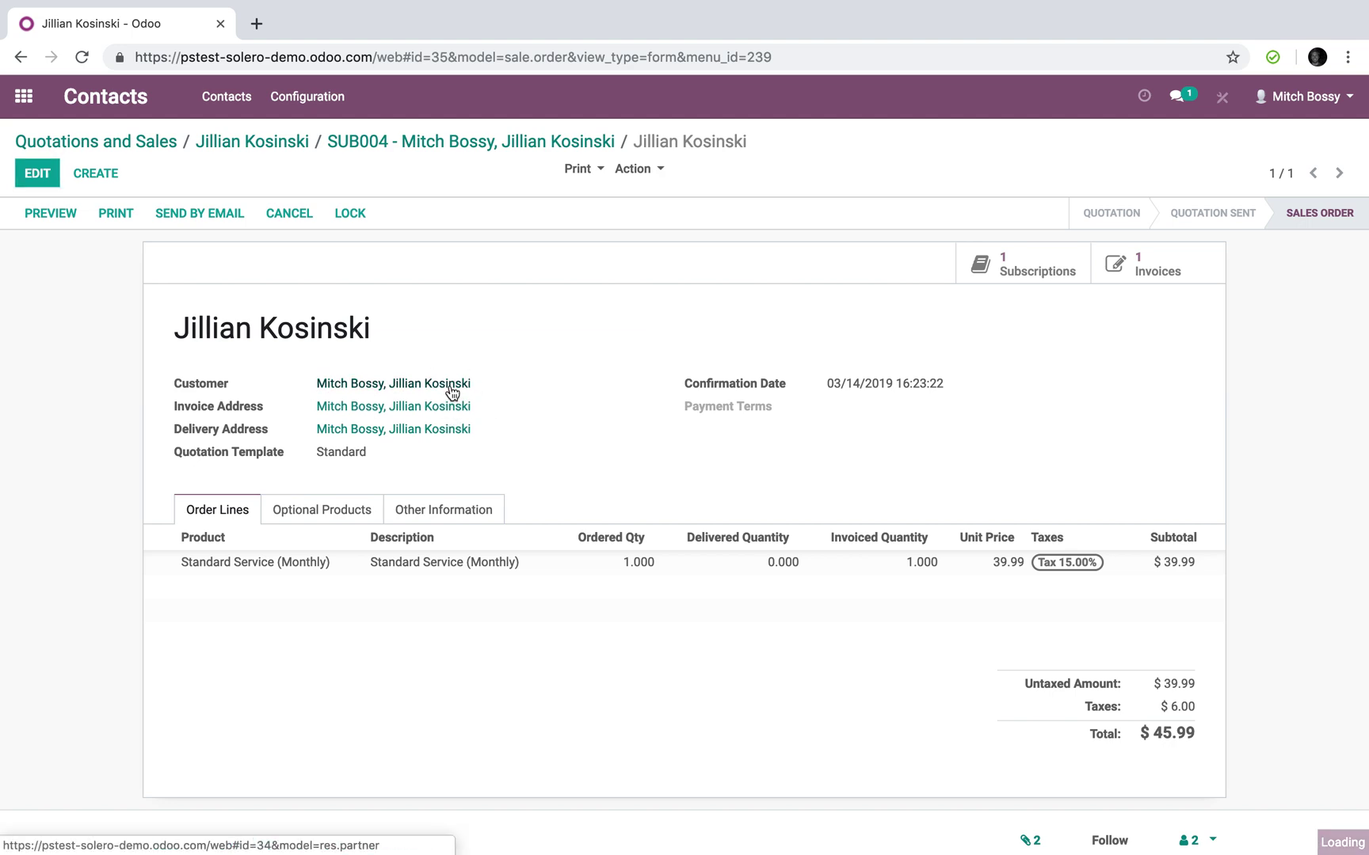
pyautogui.click(1139, 235)
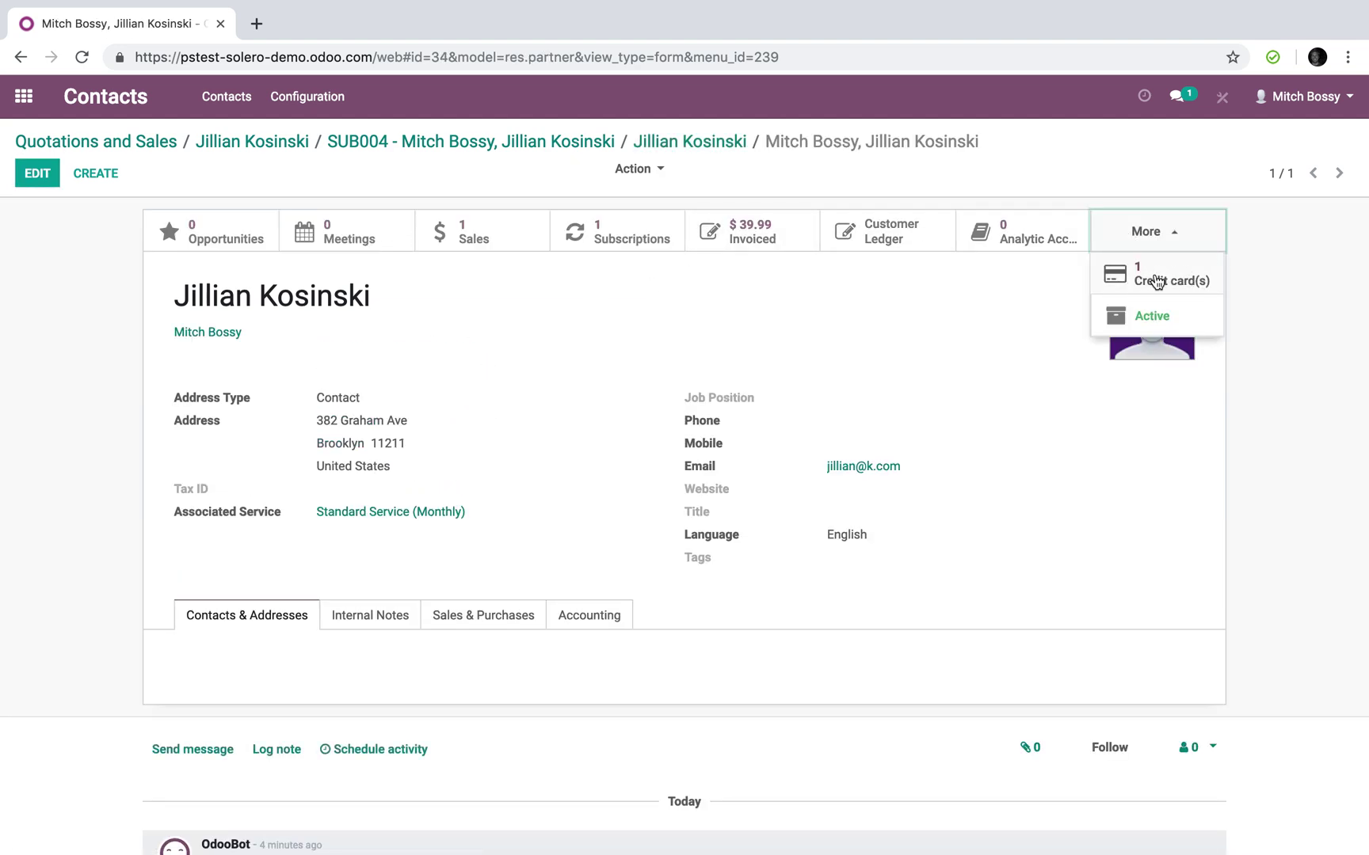
# Return to SUB004, check its settings and lines, then go back to the customer's sales order
pyautogui.click(347, 143)
pyautogui.scroll(5, 615, 468)
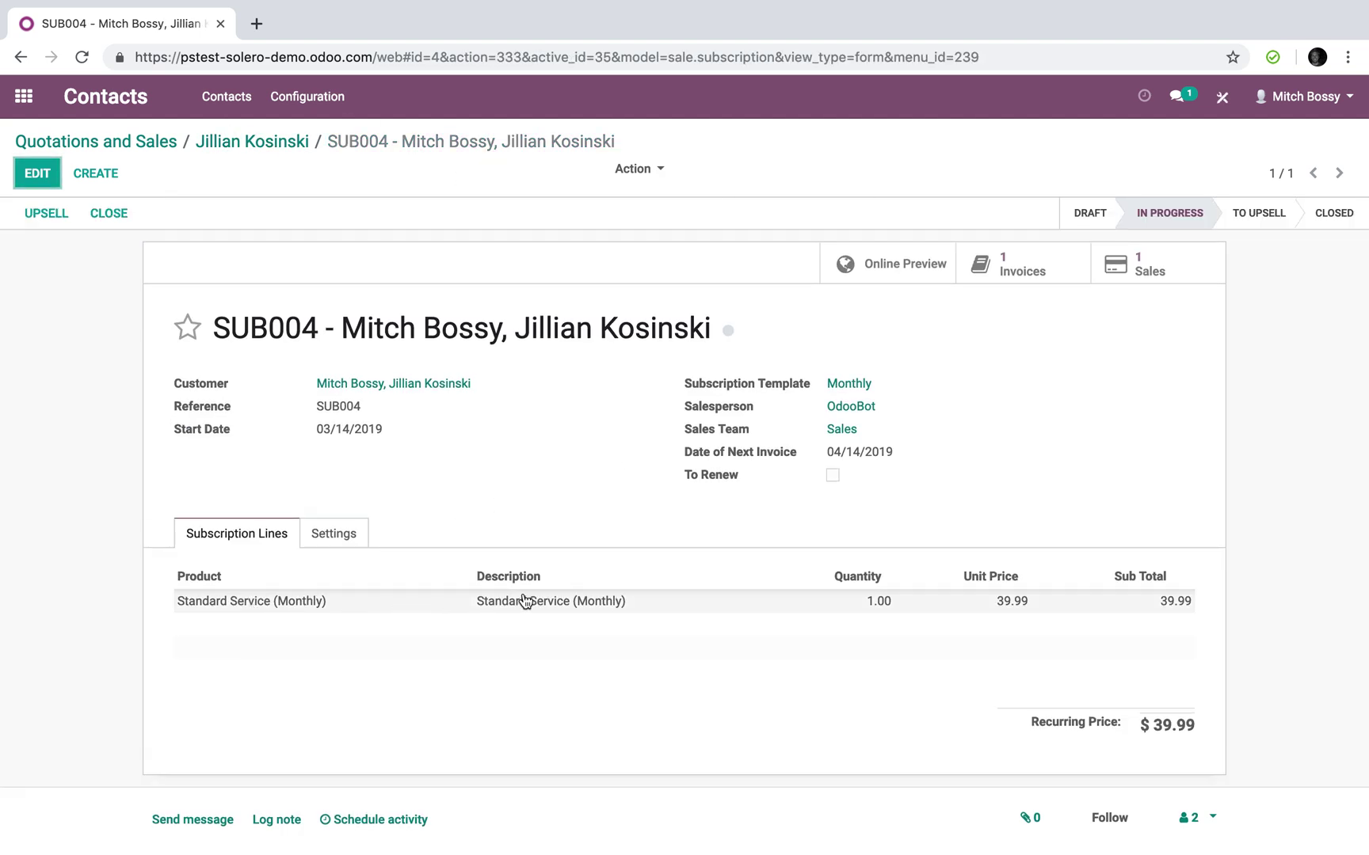
pyautogui.click(346, 535)
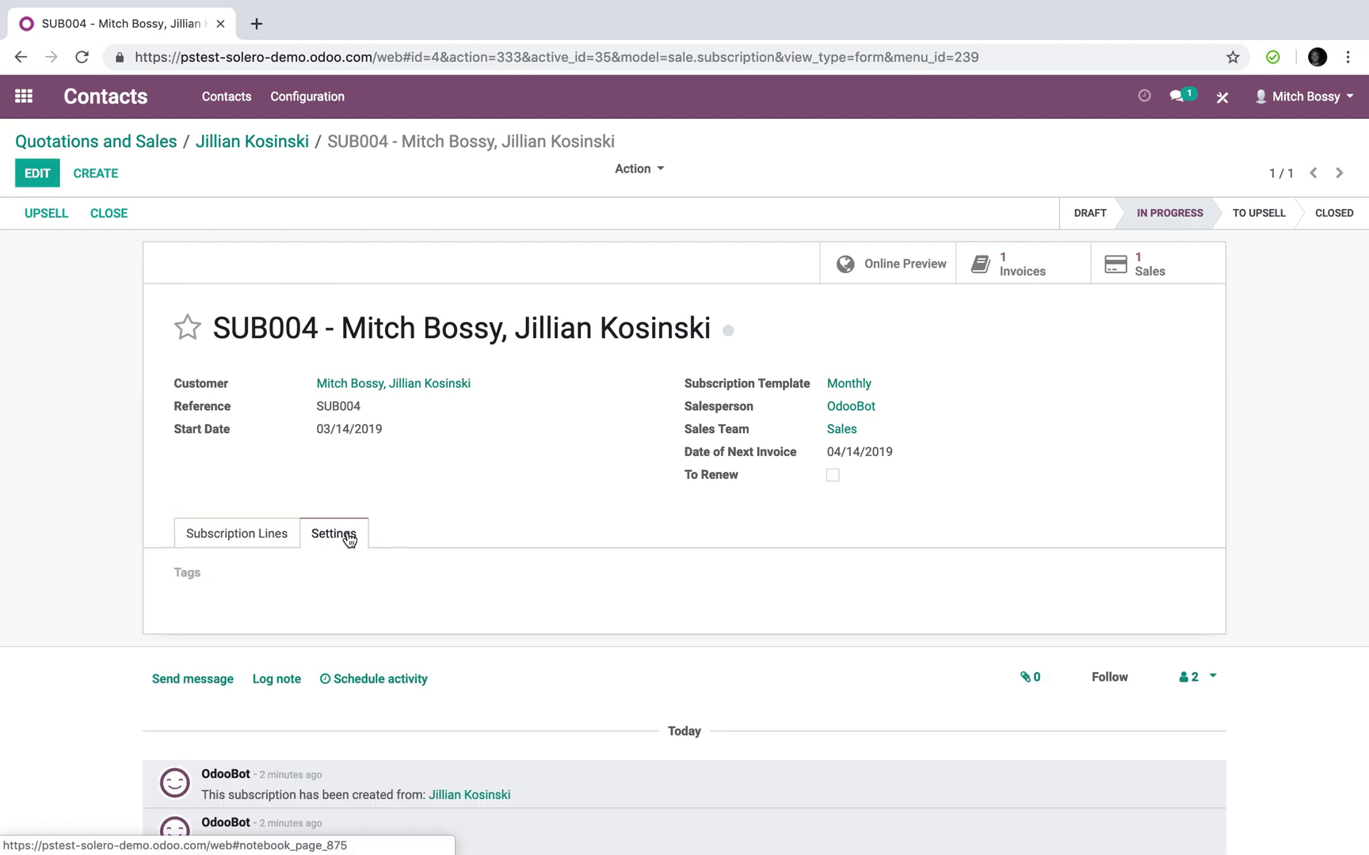
pyautogui.click(231, 542)
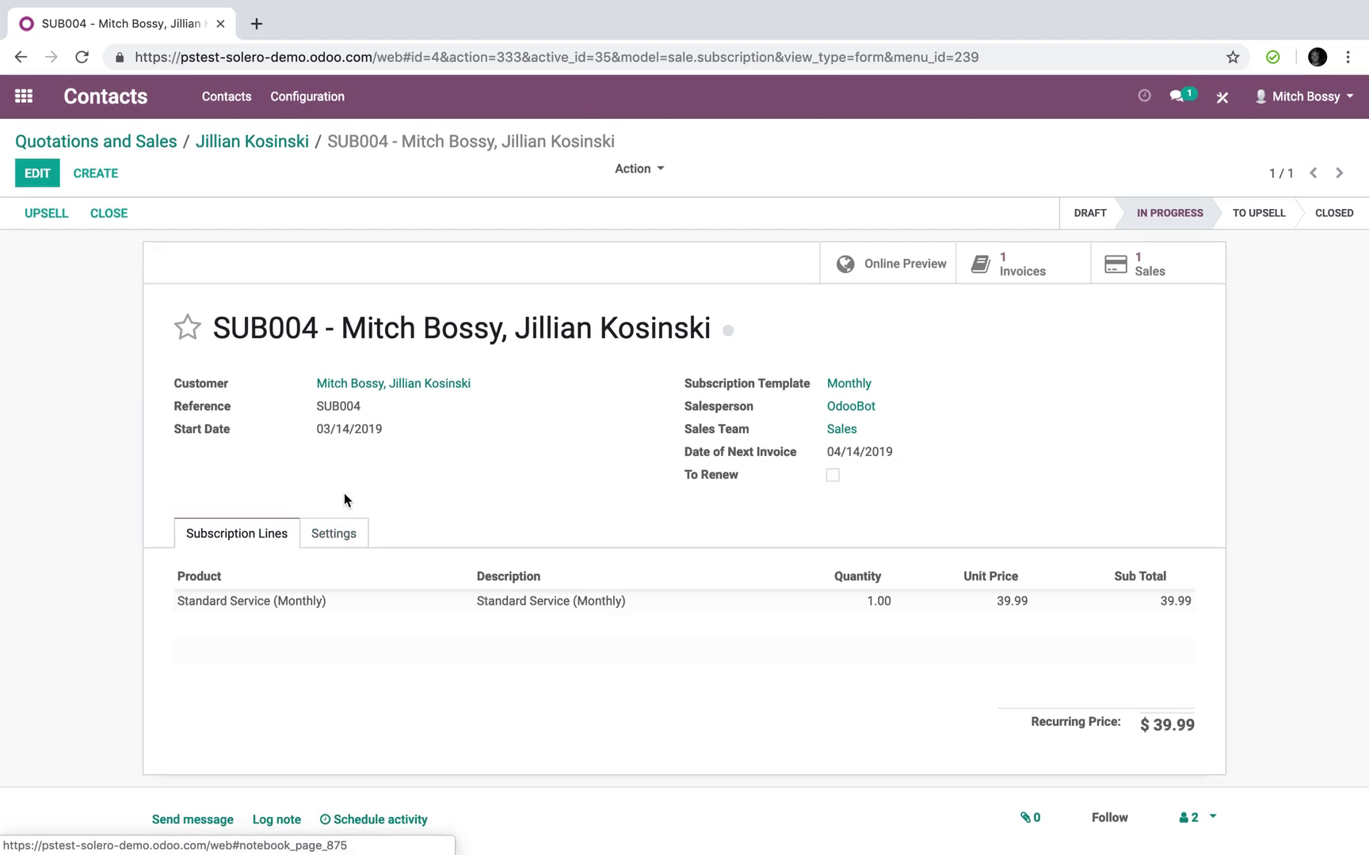
pyautogui.click(211, 142)
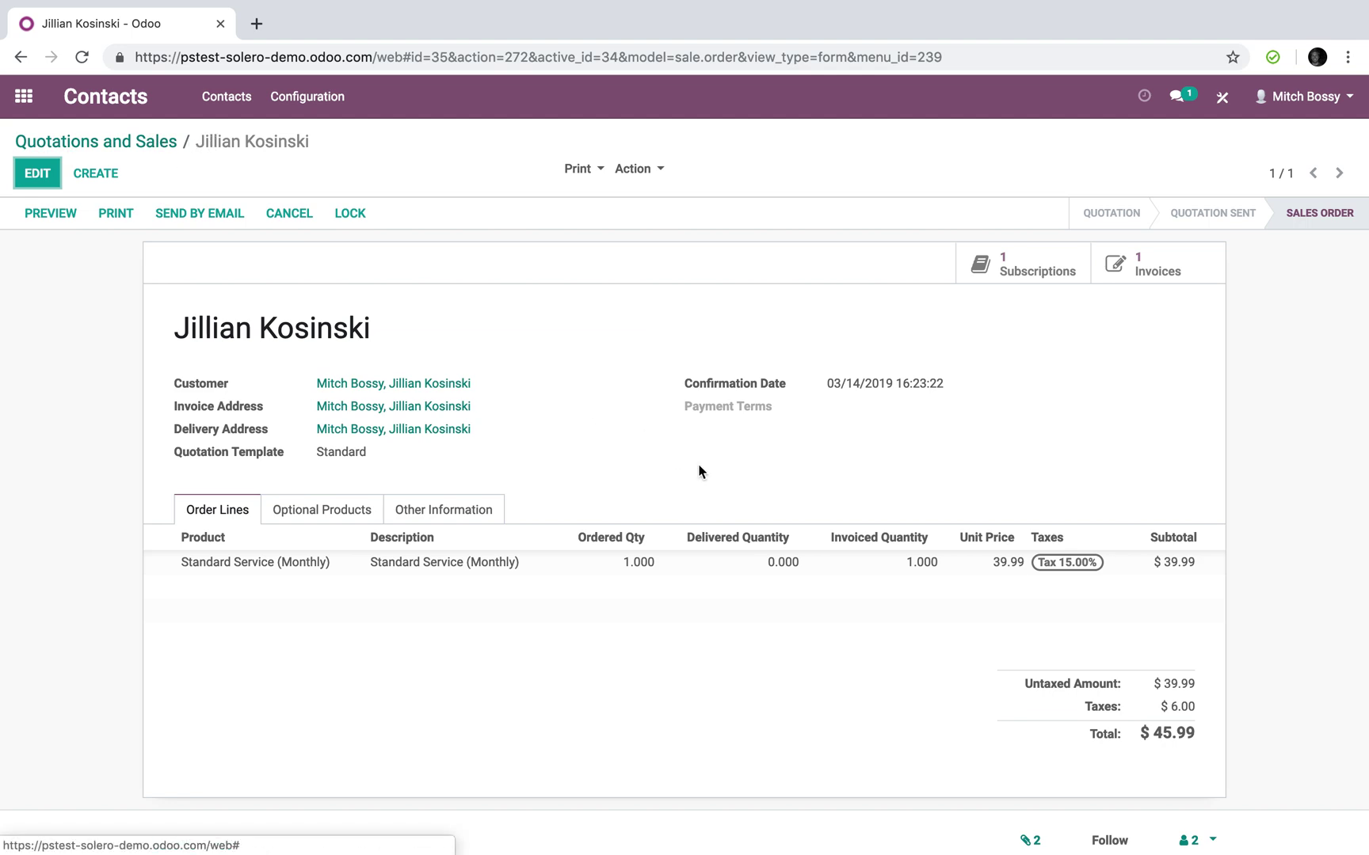
pyautogui.scroll(-5, 1033, 517)
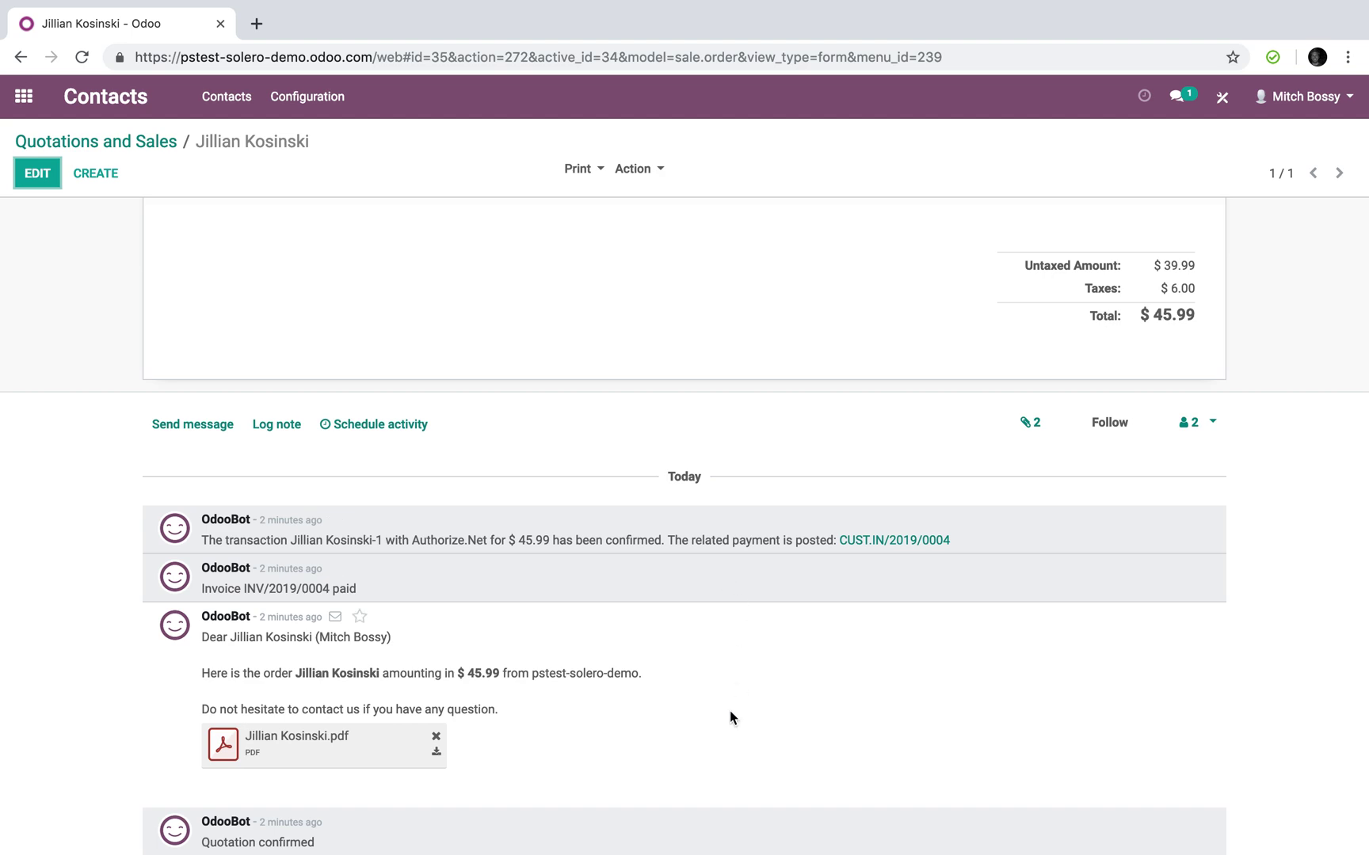
pyautogui.scroll(5, 730, 712)
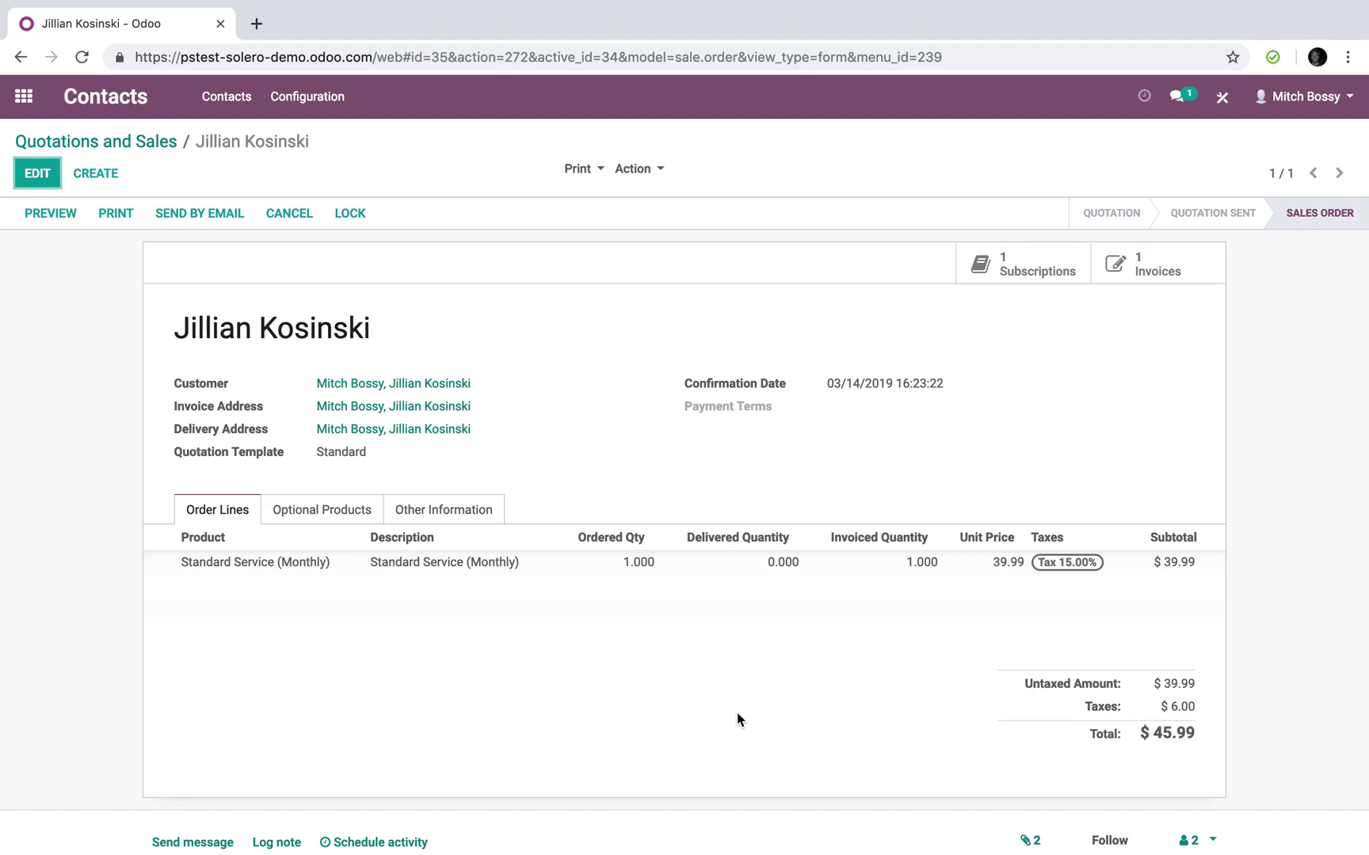
# Review the customer contact's extra linked records, then switch to the website Request a Quote page
pyautogui.click(393, 383)
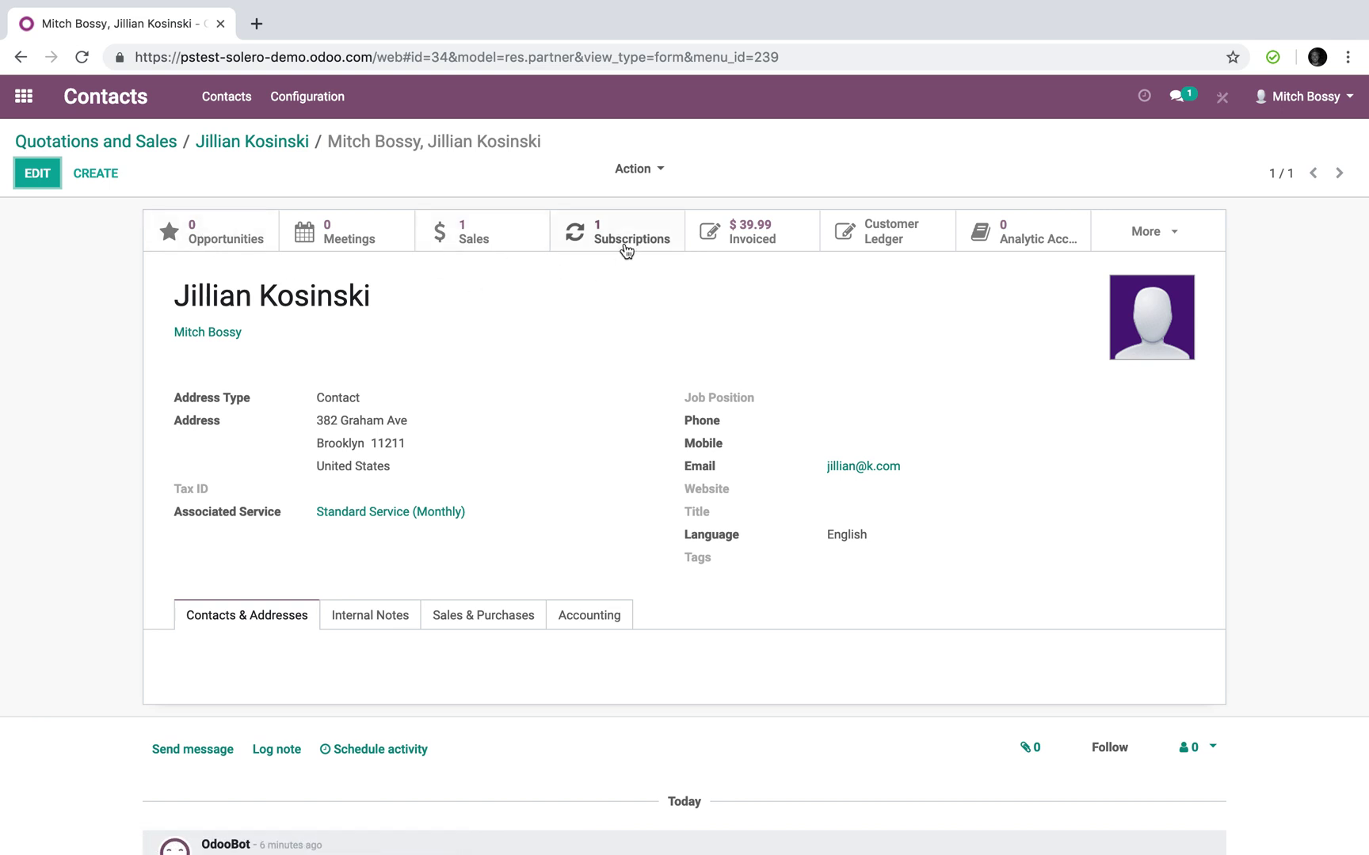
pyautogui.click(1142, 225)
pyautogui.click(650, 272)
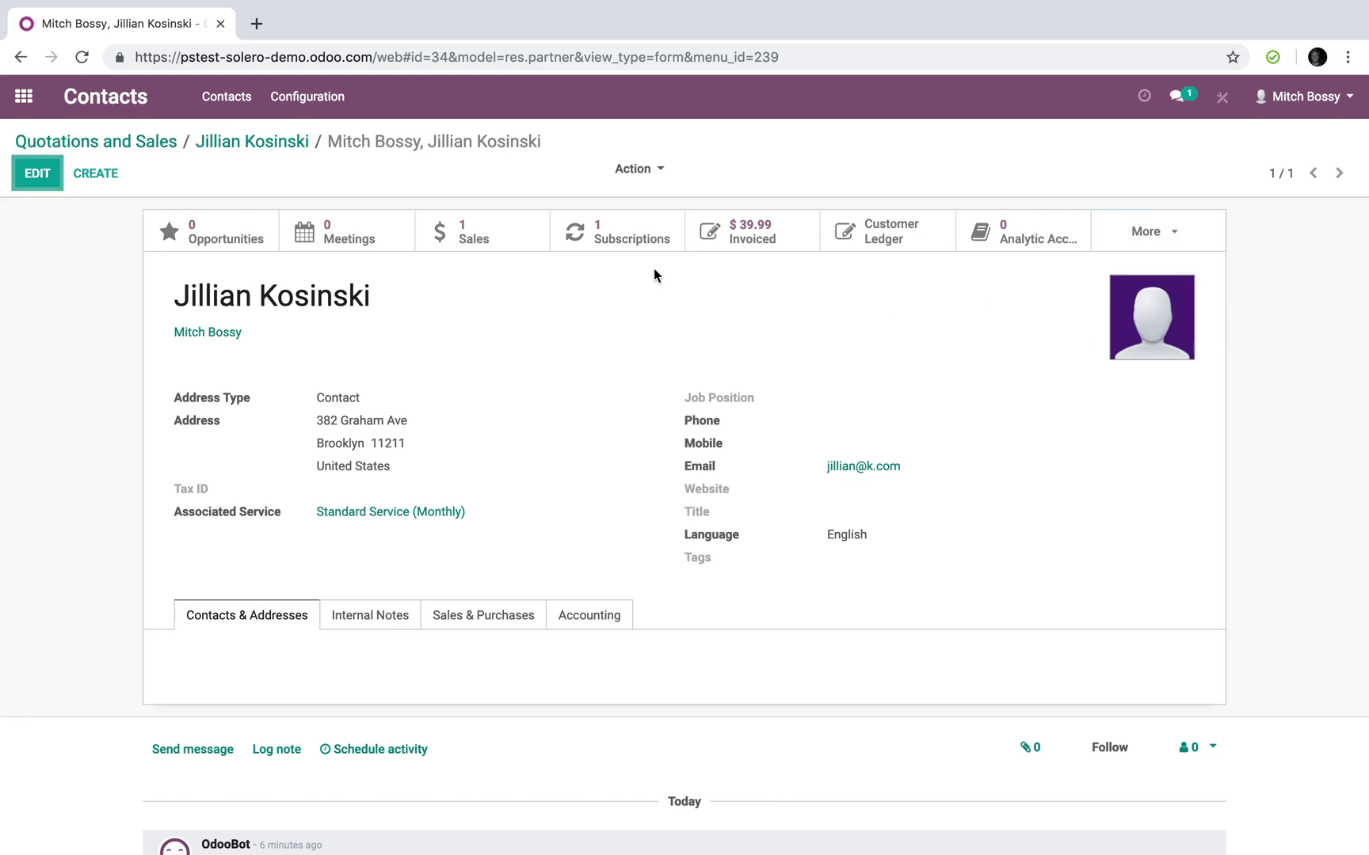
pyautogui.click(23, 97)
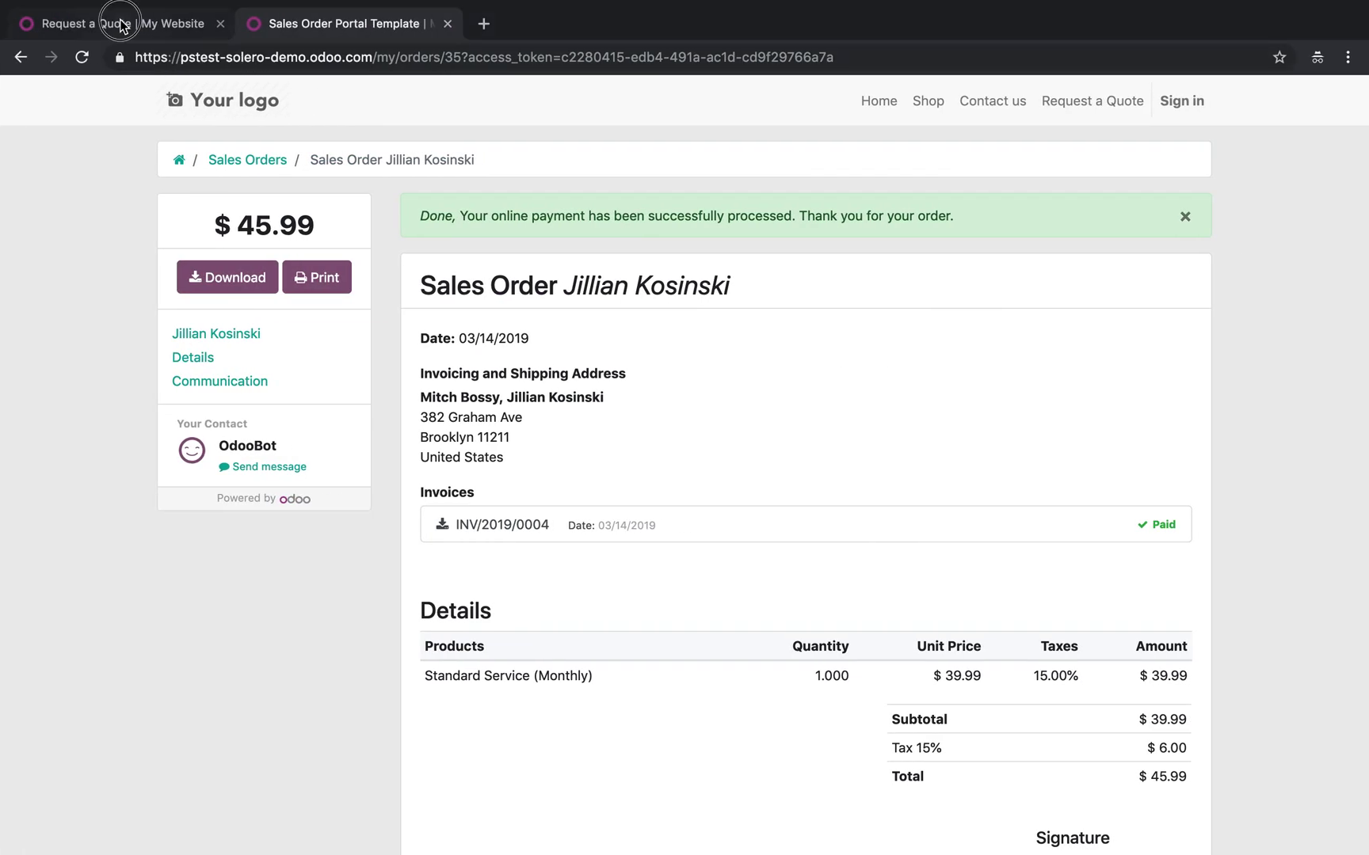
pyautogui.click(107, 22)
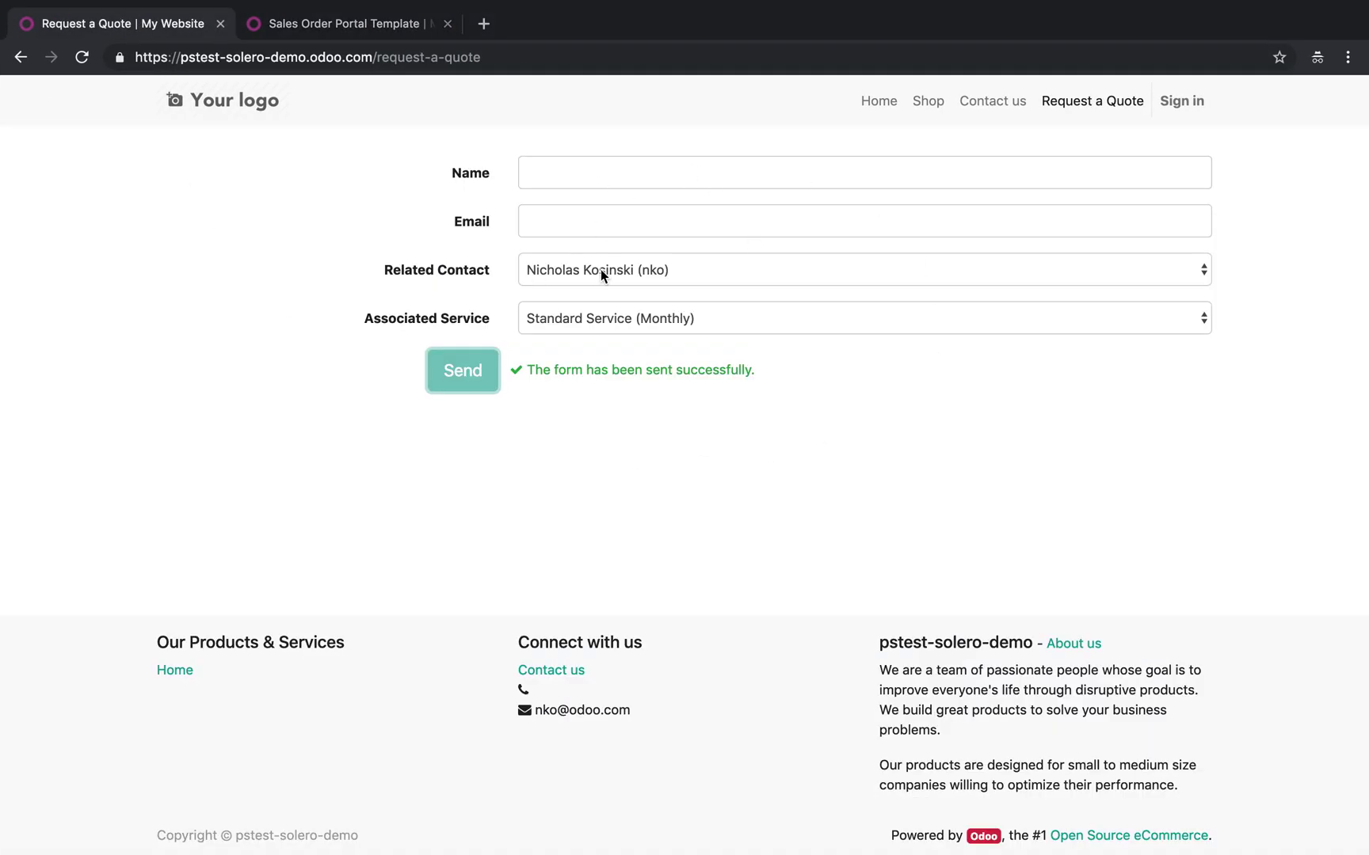
# Find the customer in Contacts and confirm their single sales order, Fully Invoiced at $45.99
pyautogui.hotkey('ctrl', 'Right')
pyautogui.write('cont')
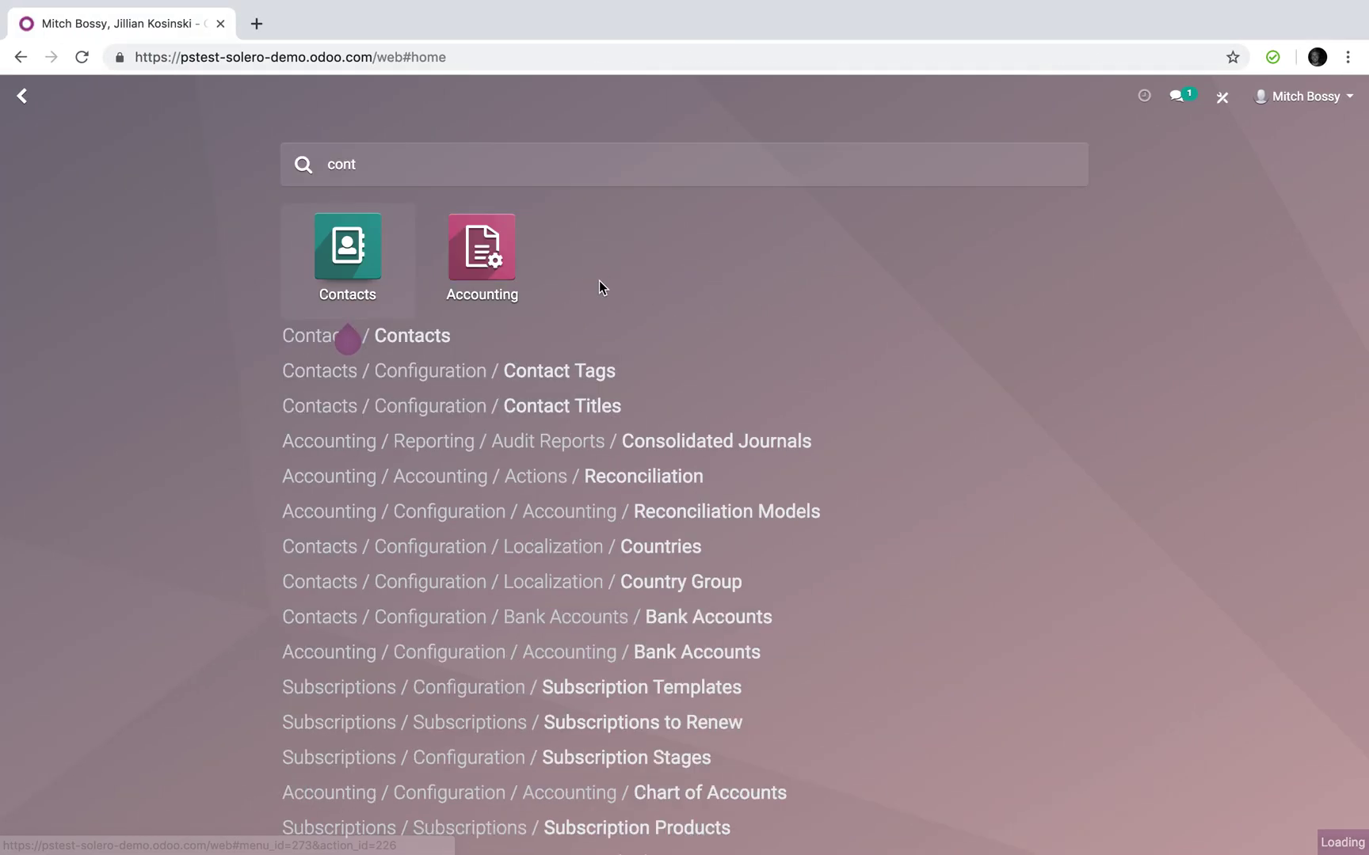
pyautogui.write('jill')
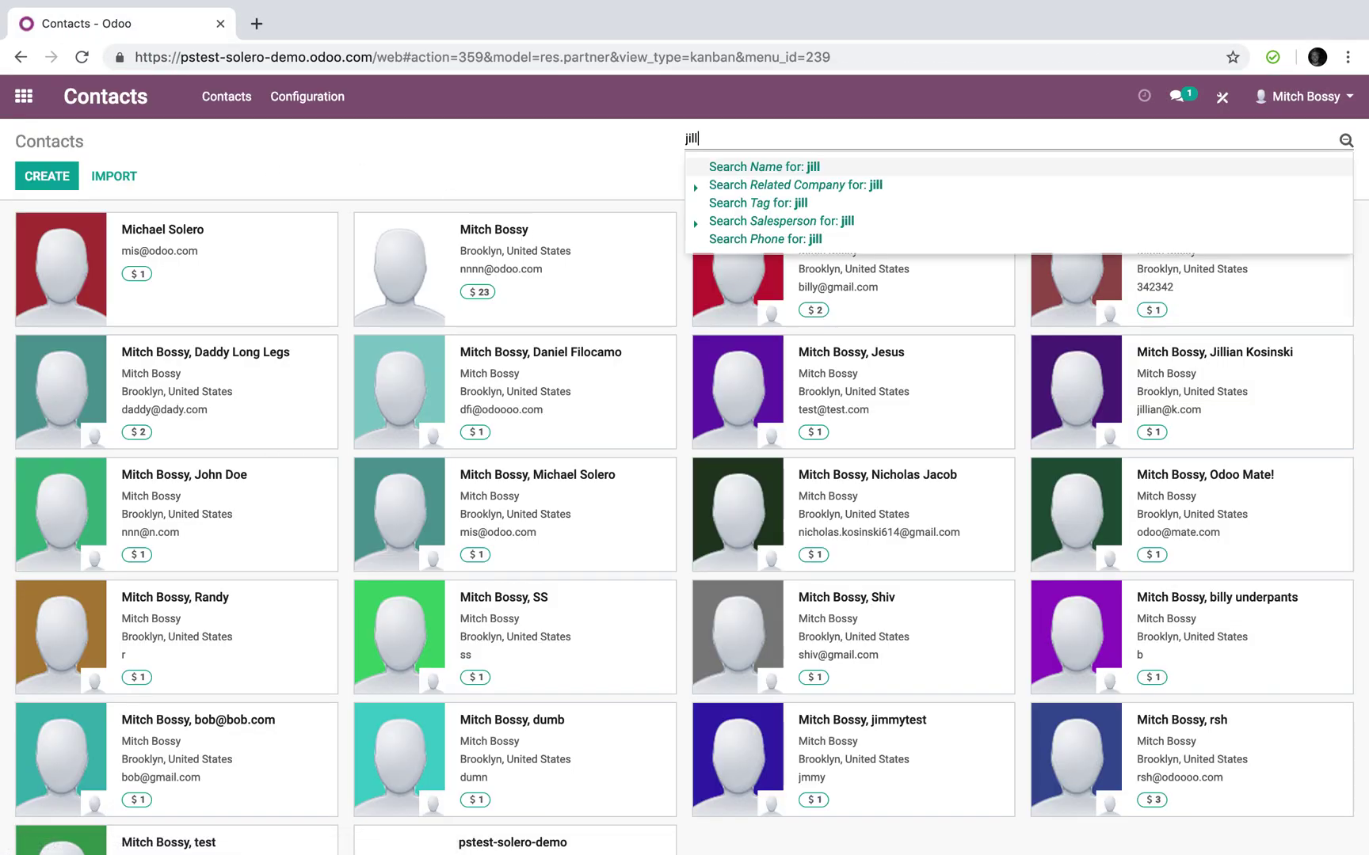
pyautogui.press('Return')
pyautogui.click(278, 294)
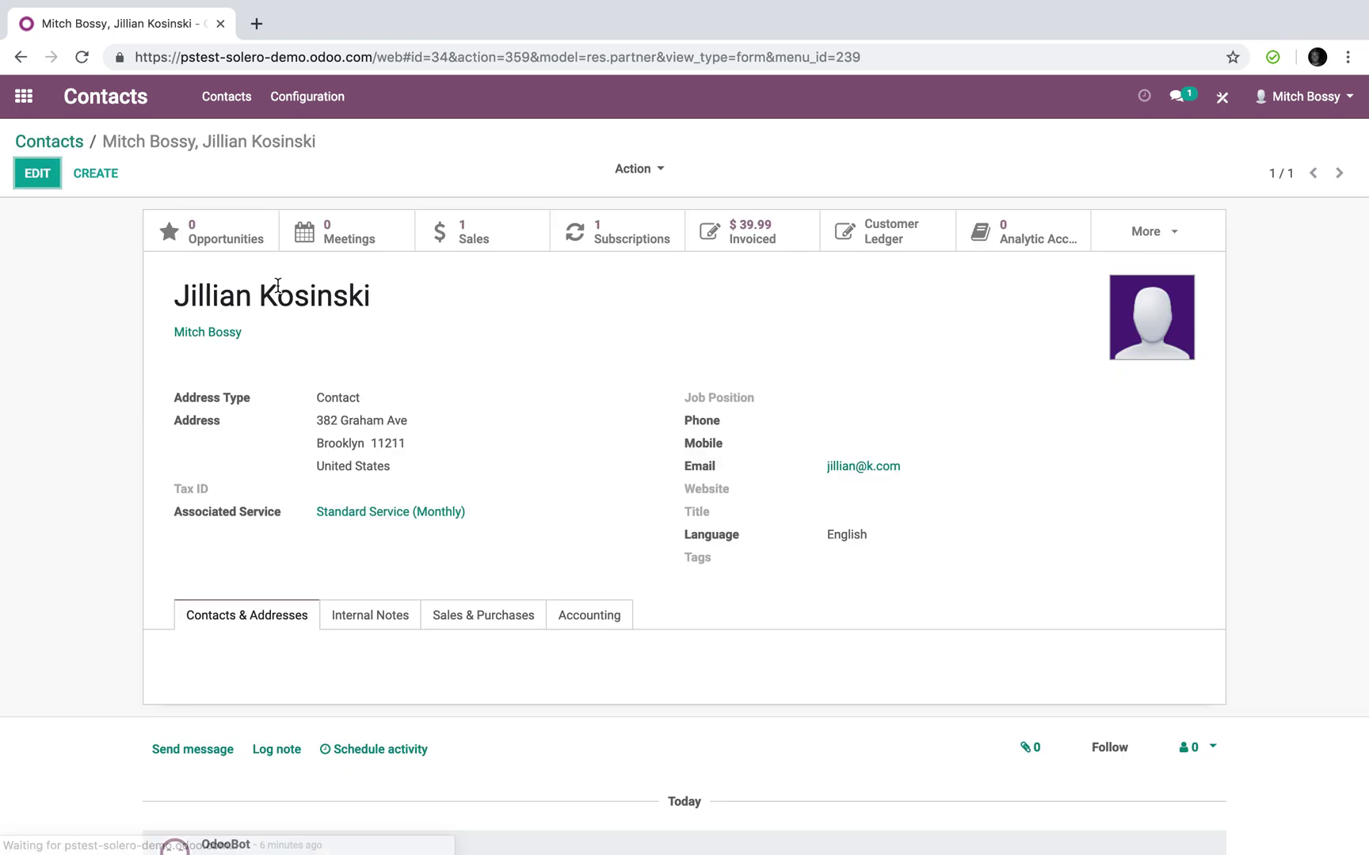
pyautogui.click(488, 238)
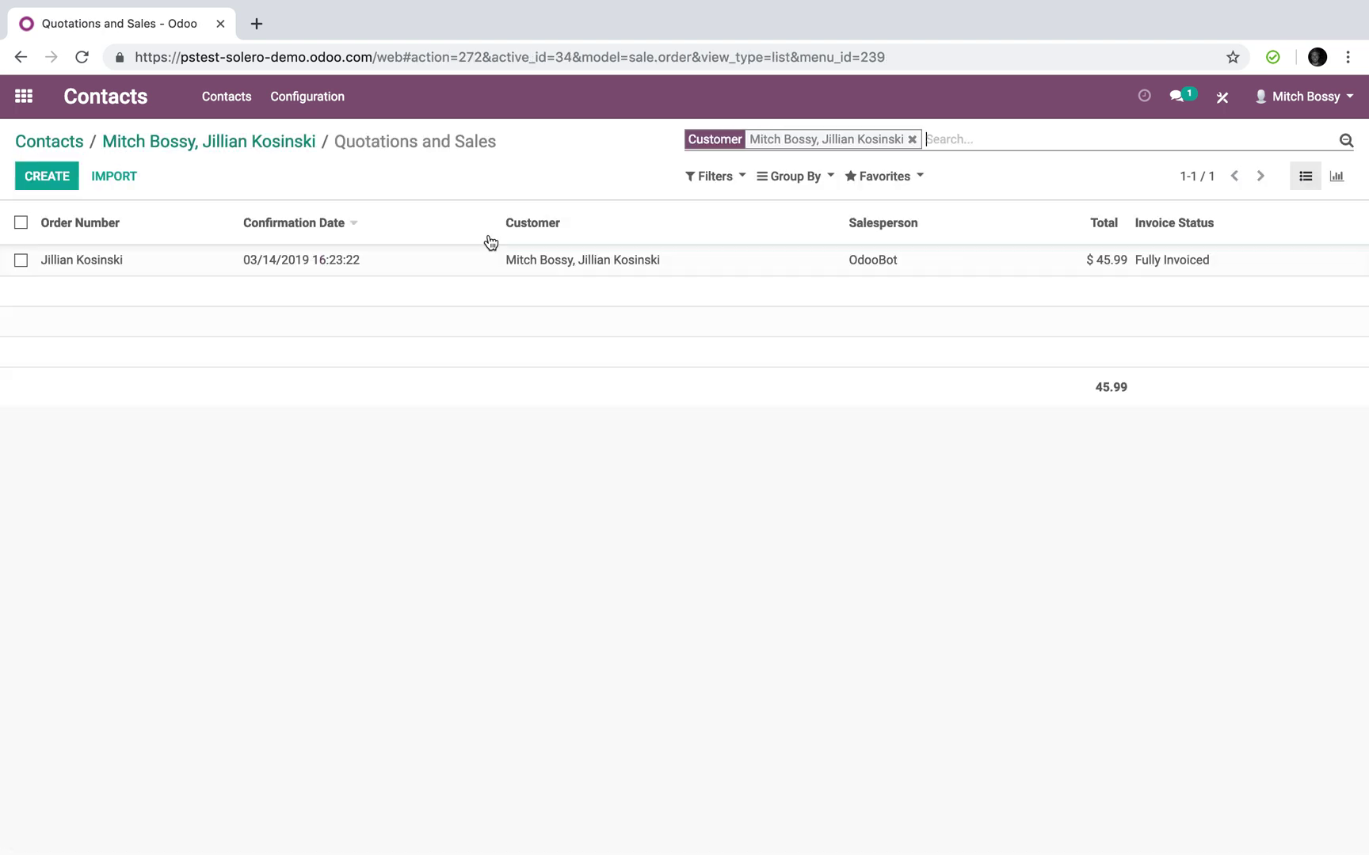
pyautogui.click(454, 254)
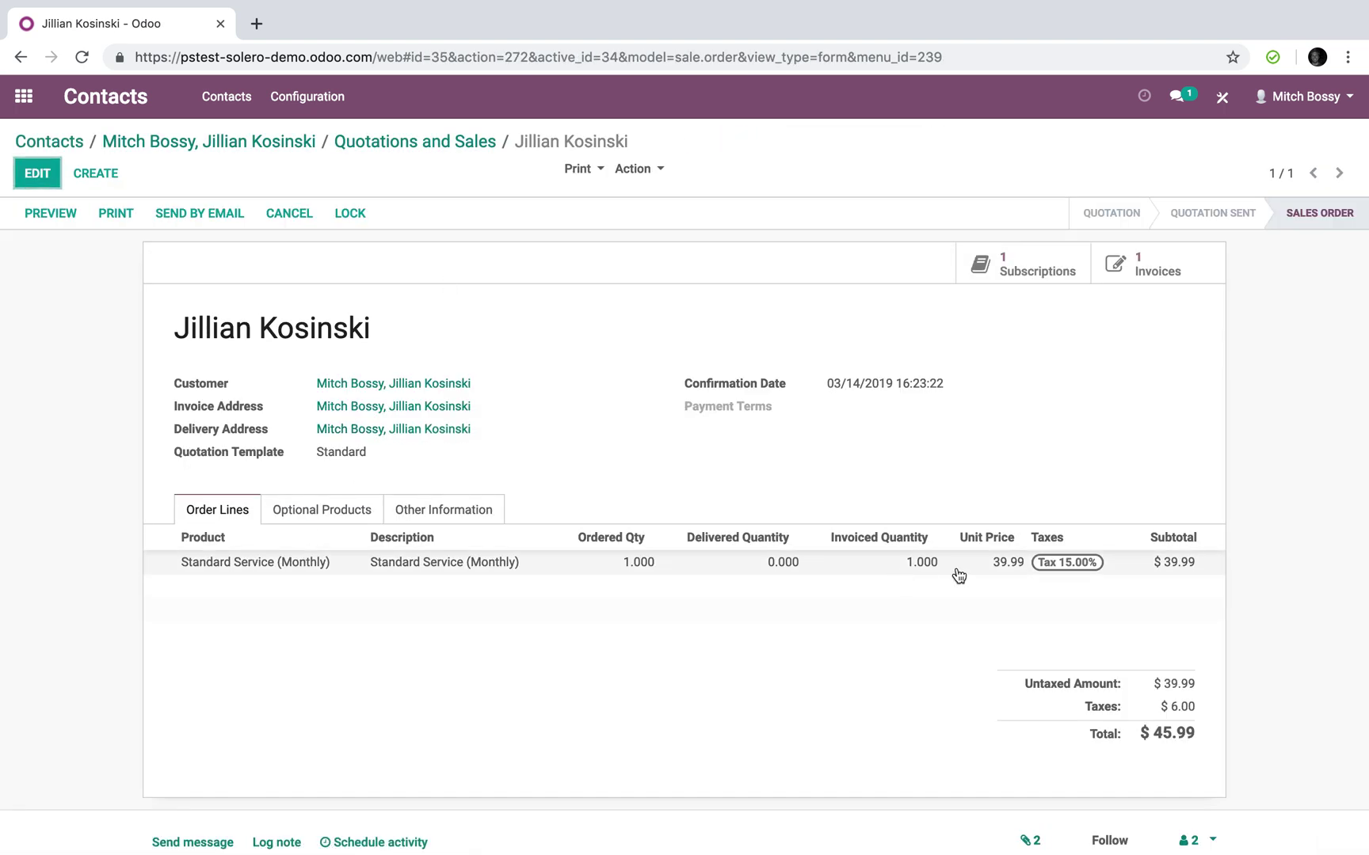
pyautogui.click(26, 95)
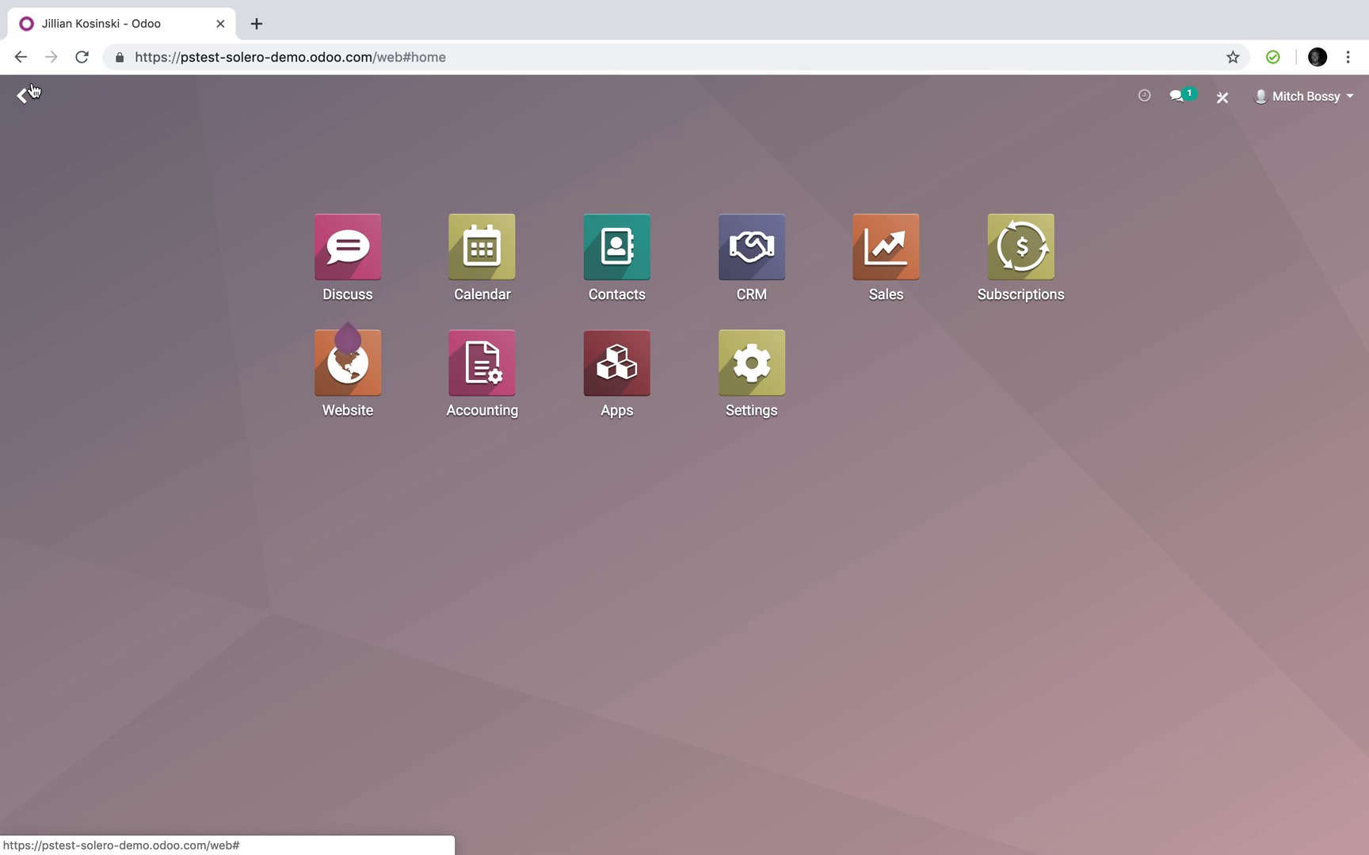
pyautogui.click(749, 369)
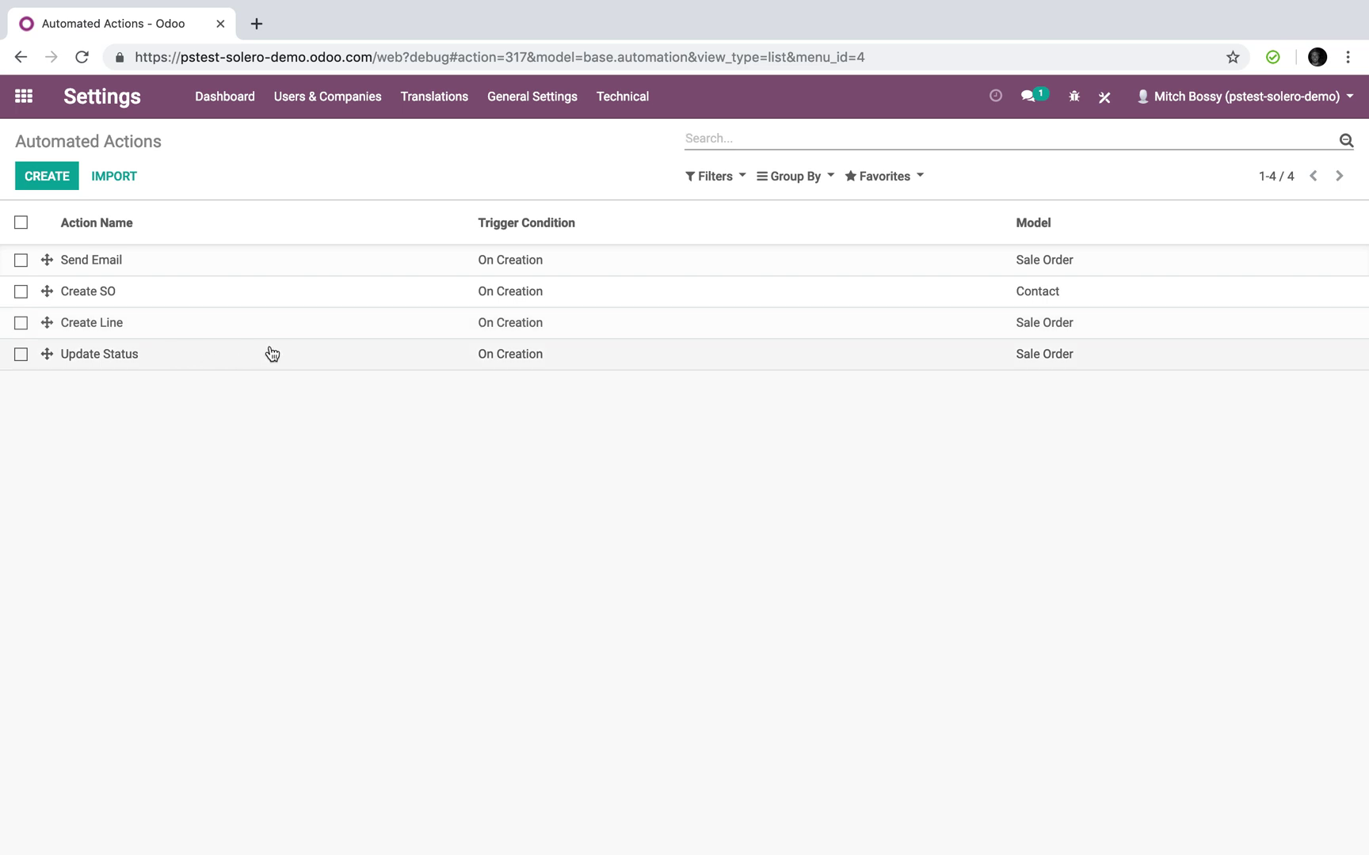
# Return to the app home menu, now running in developer mode
pyautogui.click(37, 114)
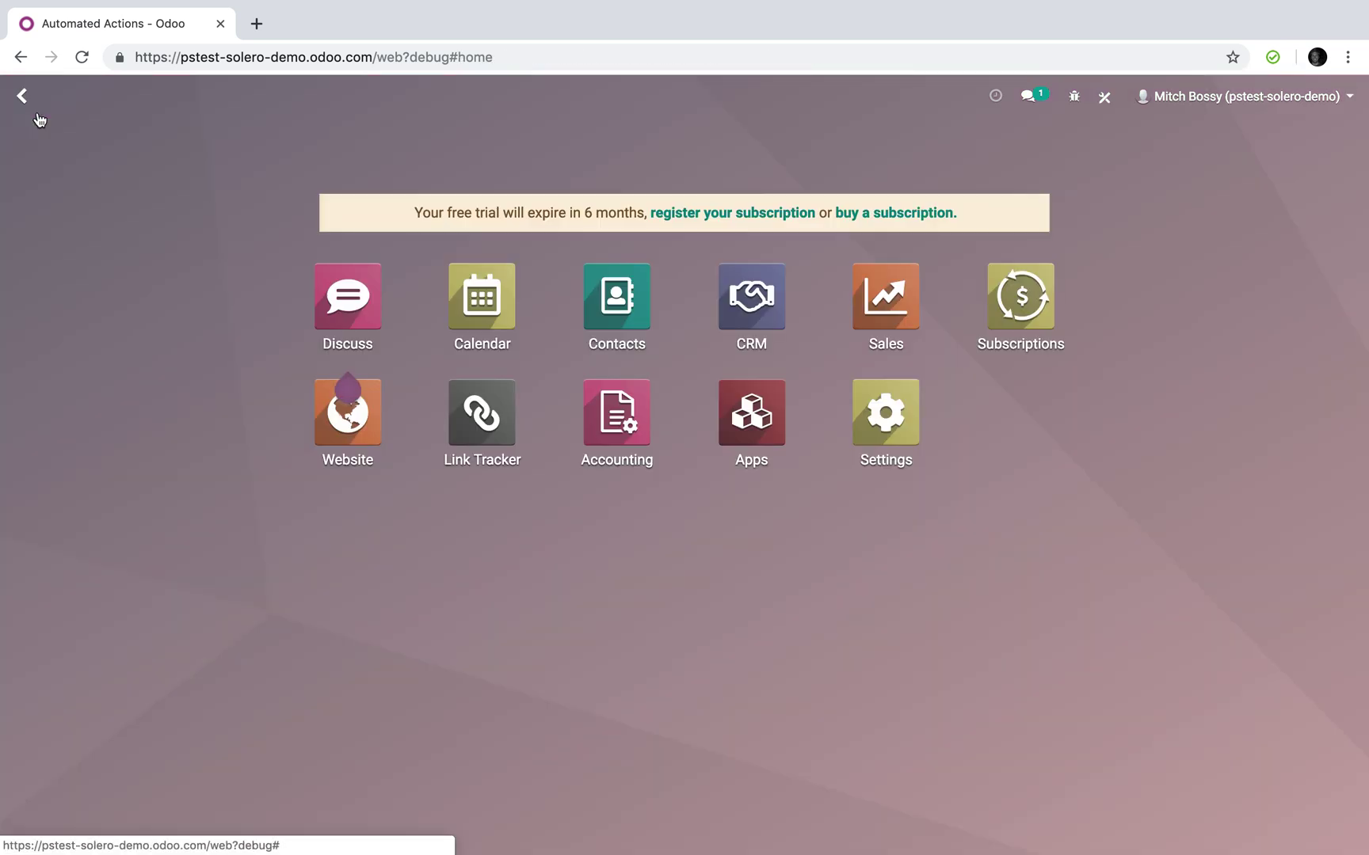